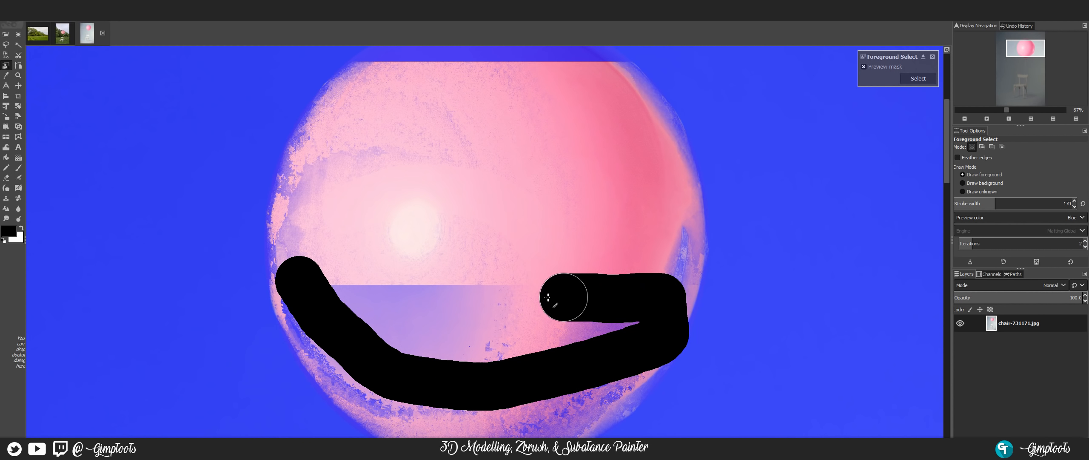
Paint the whole pink balloon as foreground with a stroke width of 170 and convert the mask into a selection.
{"action": "key", "text": "minus"}
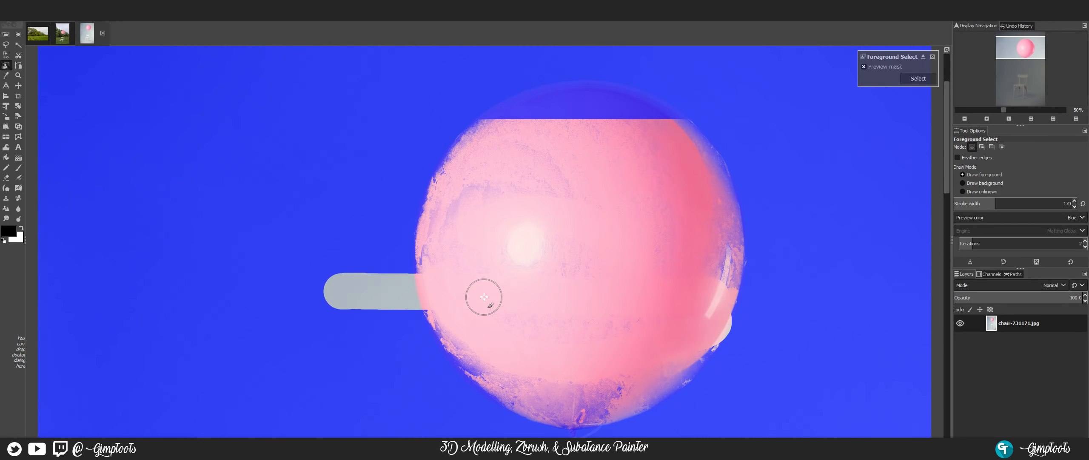
{"action": "mouse_move", "coordinate": [497, 126]}
{"action": "left_mouse_down"}
{"action": "mouse_move", "coordinate": [601, 100]}
{"action": "mouse_move", "coordinate": [666, 125]}
{"action": "mouse_move", "coordinate": [696, 171]}
{"action": "mouse_move", "coordinate": [705, 283]}
{"action": "mouse_move", "coordinate": [659, 360]}
{"action": "mouse_move", "coordinate": [603, 399]}
{"action": "mouse_move", "coordinate": [525, 385]}
{"action": "mouse_move", "coordinate": [447, 317]}
{"action": "left_mouse_up"}
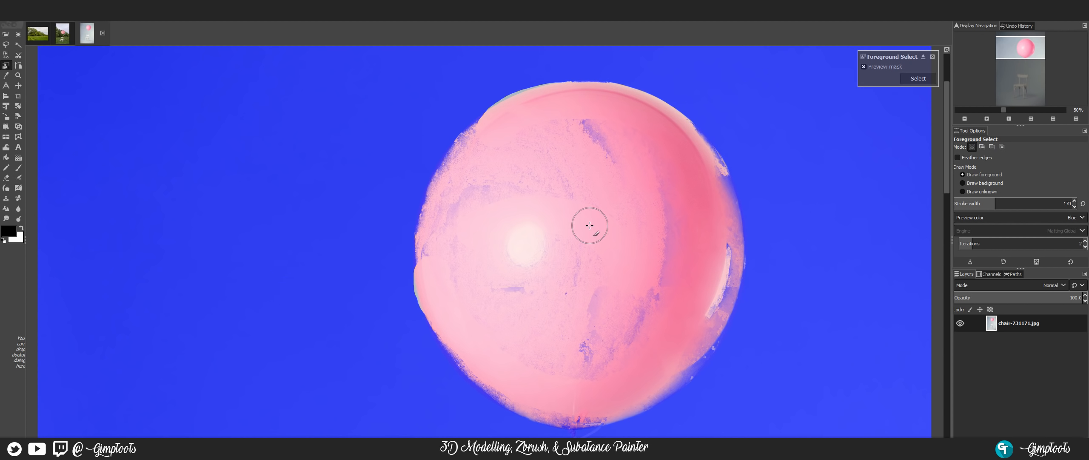
{"action": "key", "text": "Return"}
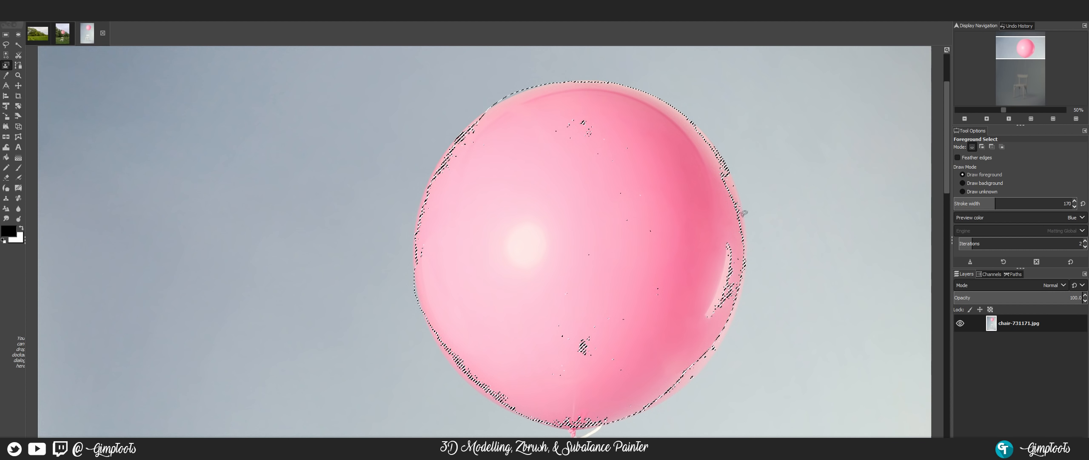
{"action": "scroll", "coordinate": [613, 310], "scroll_direction": "down", "scroll_amount": 2}
{"action": "scroll", "coordinate": [595, 323], "scroll_direction": "up", "scroll_amount": 2}
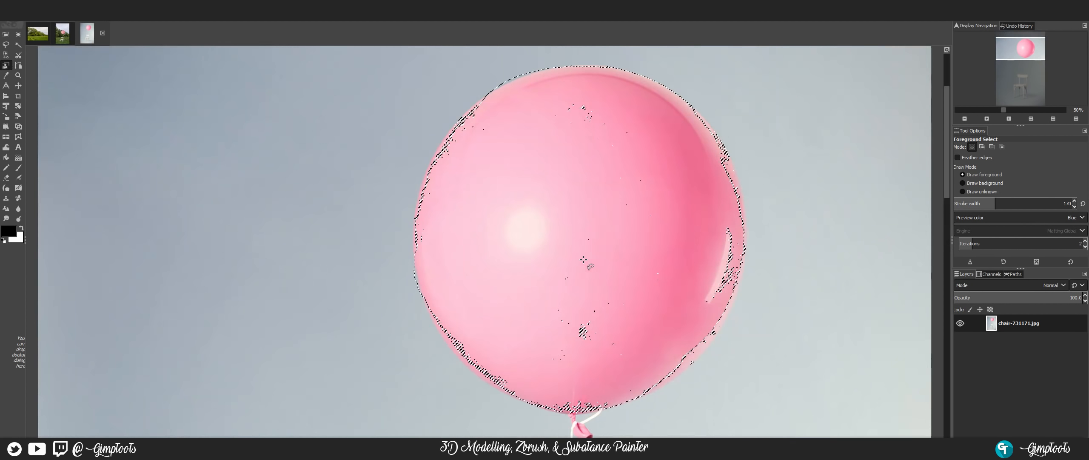
{"action": "scroll", "coordinate": [617, 331], "scroll_direction": "down", "scroll_amount": 1}
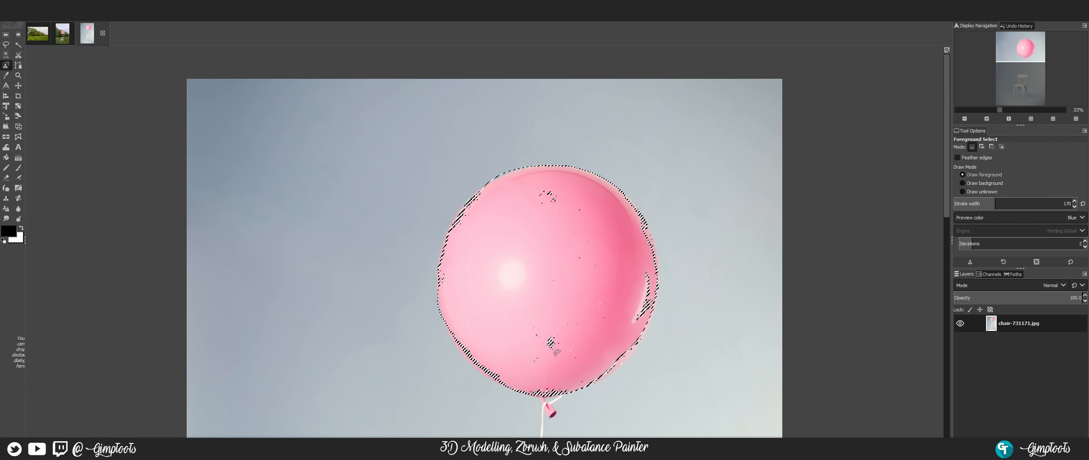
{"action": "scroll", "coordinate": [543, 303], "scroll_direction": "down", "scroll_amount": 2}
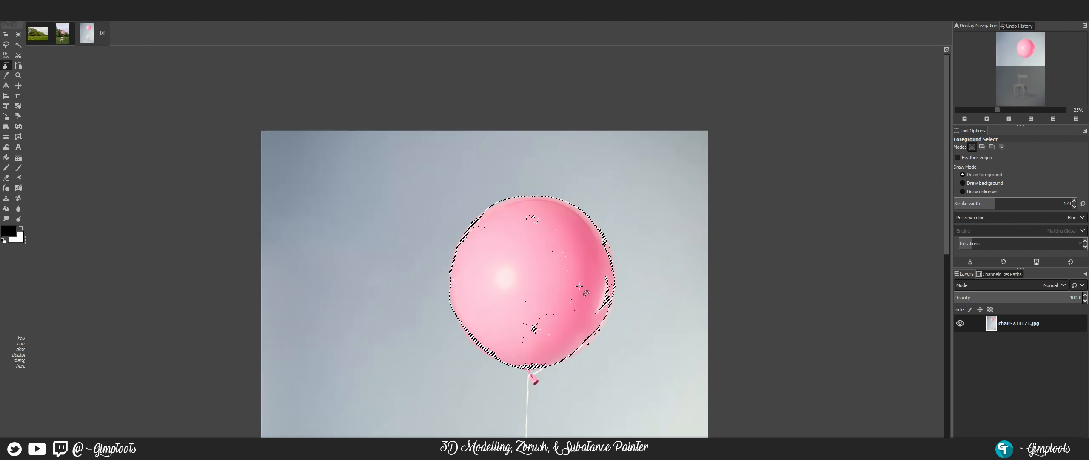
{"action": "scroll", "coordinate": [543, 303], "scroll_direction": "up", "scroll_amount": 2}
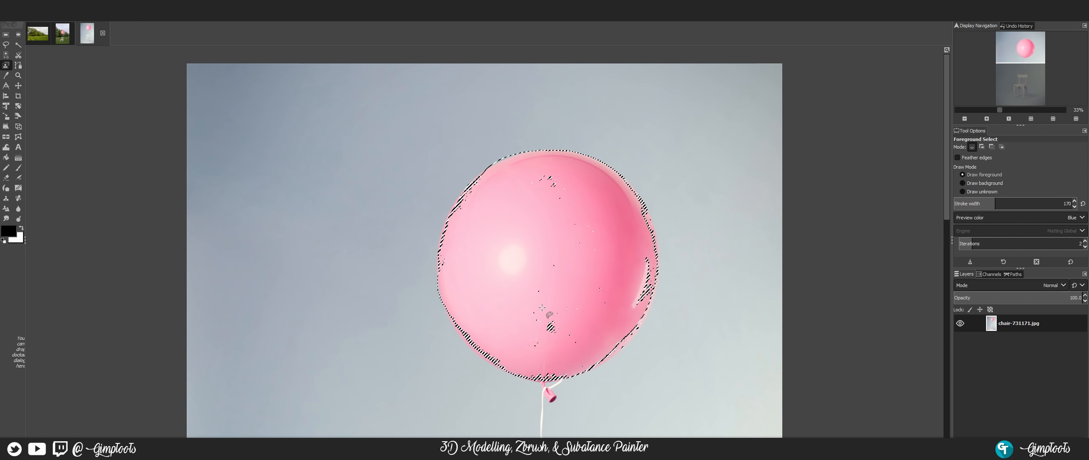
{"action": "left_click_drag", "start_coordinate": [566, 245], "coordinate": [486, 221]}
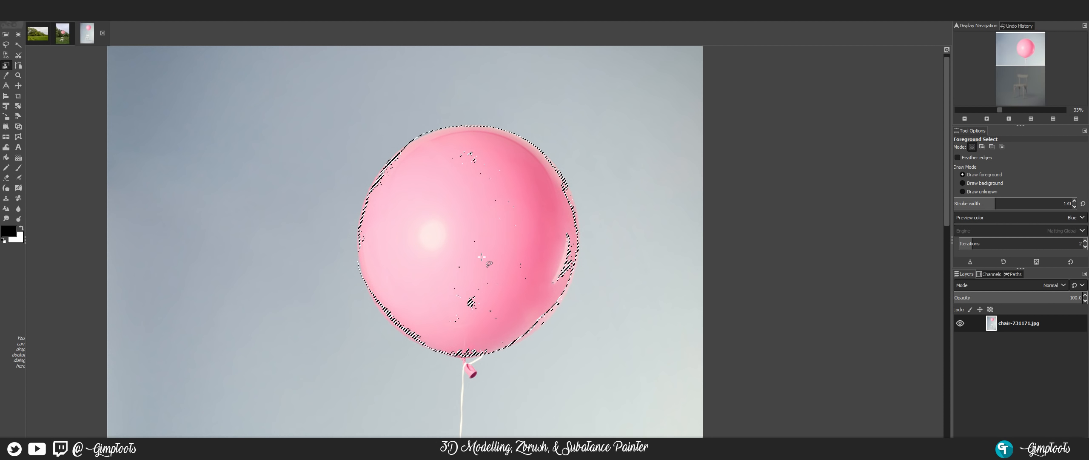
Discard the foreground selection around the balloon.
{"action": "key", "text": "ctrl"}
{"action": "key", "text": "ctrl+s"}
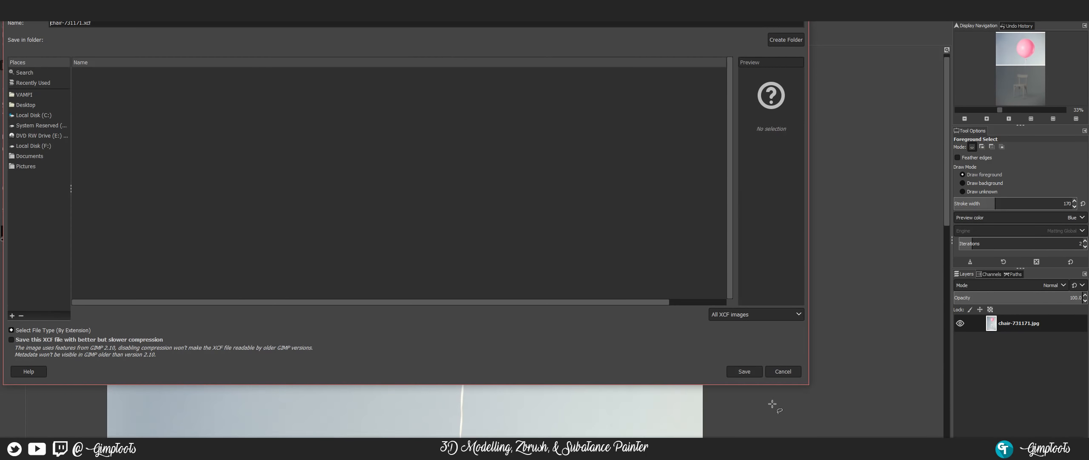
{"action": "left_click", "coordinate": [784, 371]}
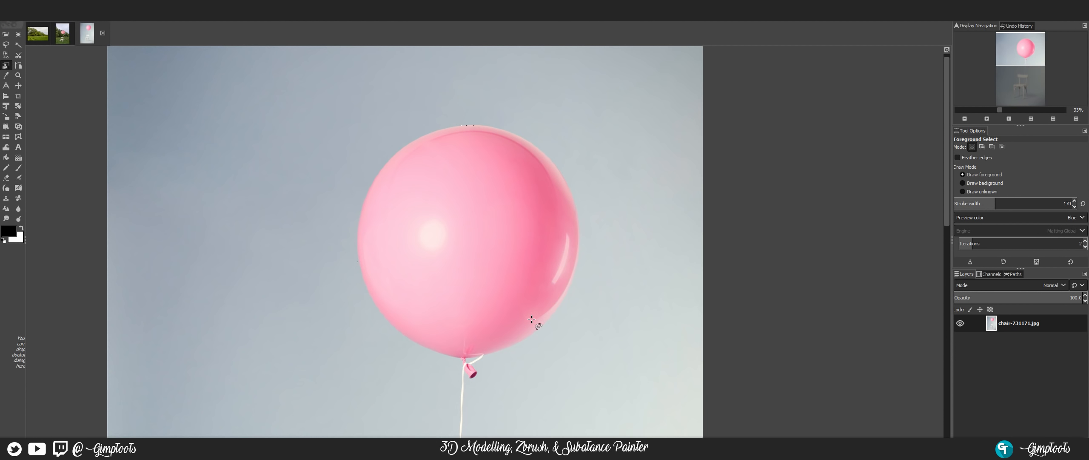
Start a Free Select outline at the balloon's knot and trace along the lower-left edge of the balloon.
{"action": "left_click", "coordinate": [6, 45]}
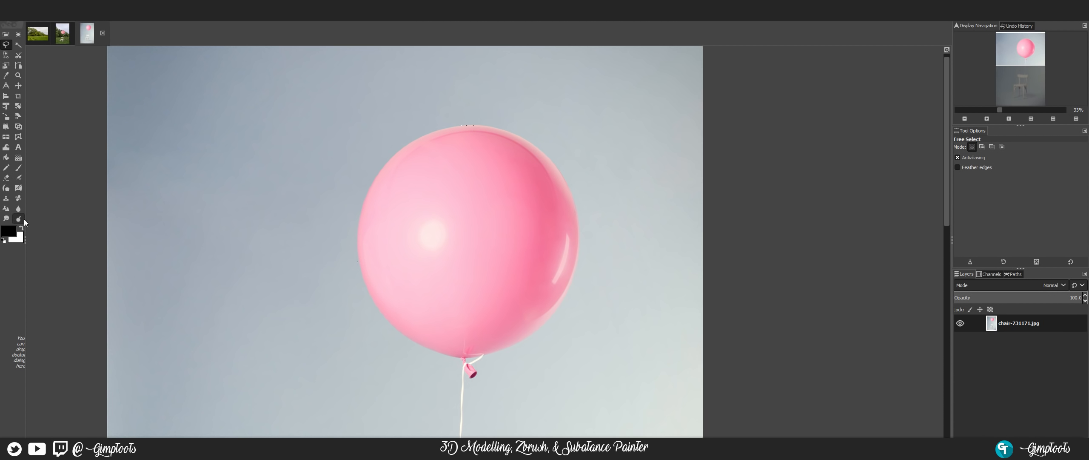
{"action": "scroll", "coordinate": [498, 300], "scroll_direction": "up", "scroll_amount": 2}
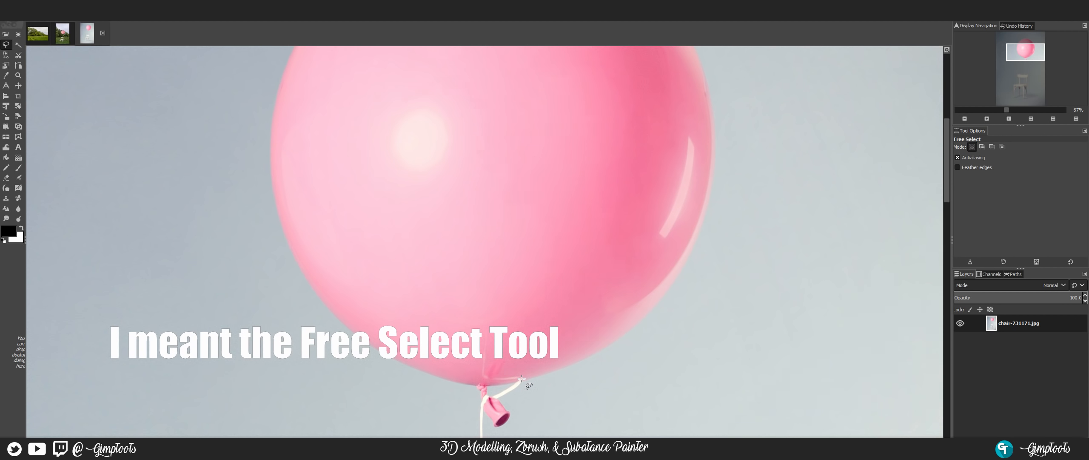
{"action": "scroll", "coordinate": [522, 378], "scroll_direction": "up", "scroll_amount": 2}
{"action": "scroll", "coordinate": [438, 396], "scroll_direction": "up", "scroll_amount": 1}
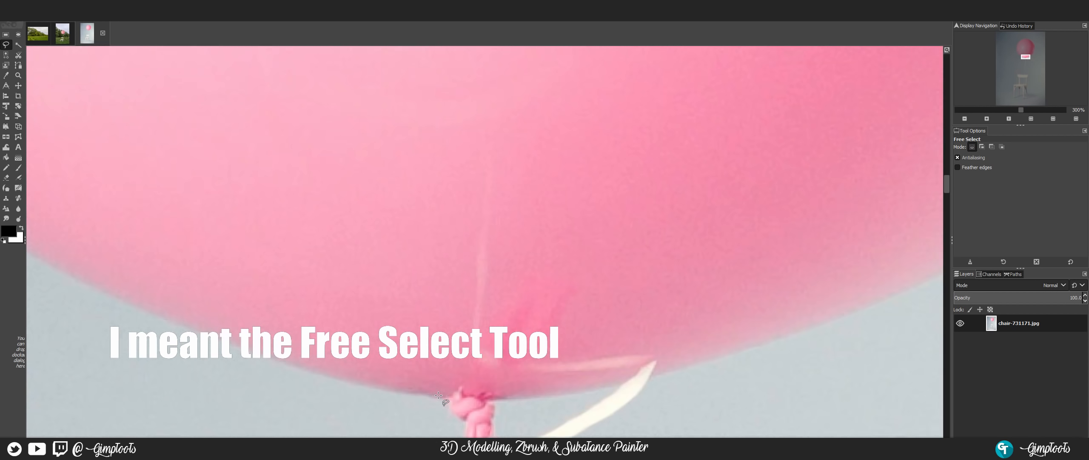
{"action": "scroll", "coordinate": [450, 396], "scroll_direction": "up", "scroll_amount": 2}
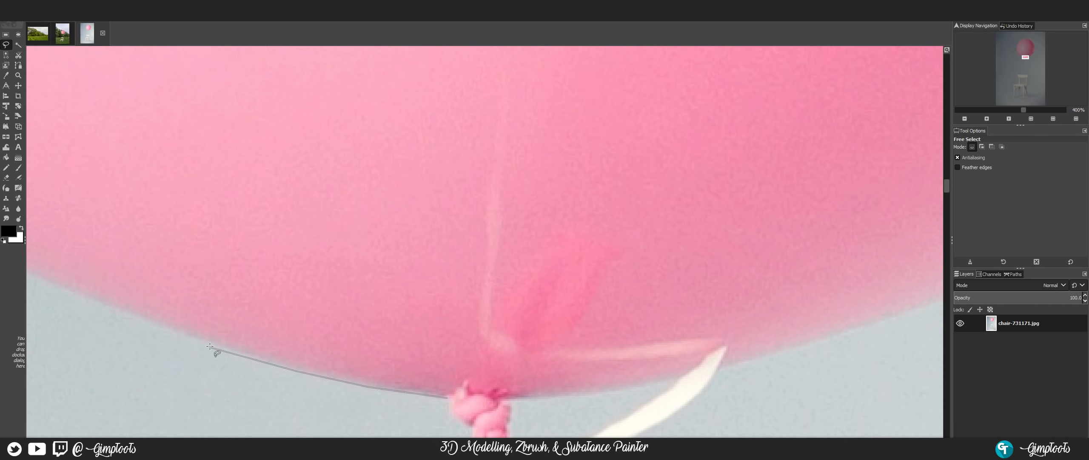
{"action": "key", "text": "space"}
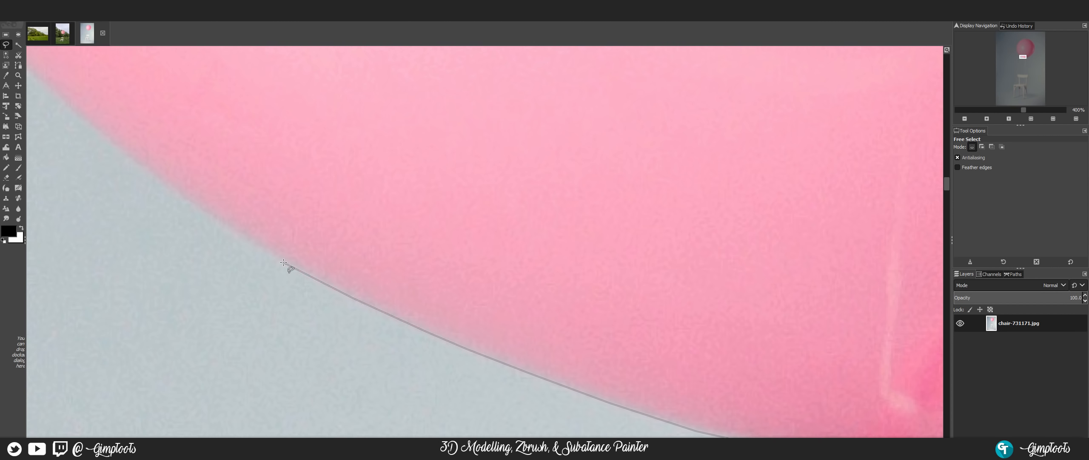
Run the outline straight across the balloon and back along its lower-right edge, closing it at the knot.
{"action": "key", "text": "minus"}
{"action": "key", "text": "minus"}
{"action": "key", "text": "minus"}
{"action": "key", "text": "minus"}
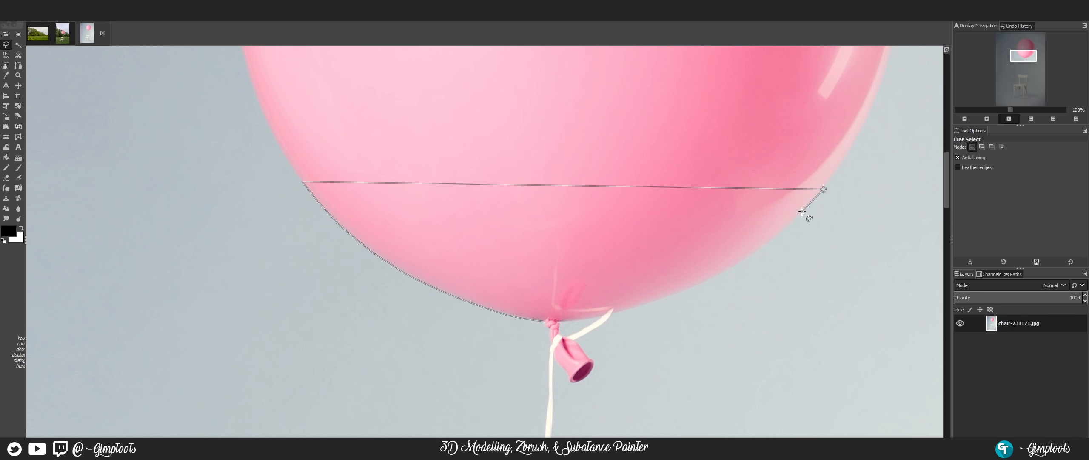
{"action": "scroll", "coordinate": [802, 211], "scroll_direction": "up", "scroll_amount": 2}
{"action": "scroll", "coordinate": [799, 221], "scroll_direction": "up", "scroll_amount": 1}
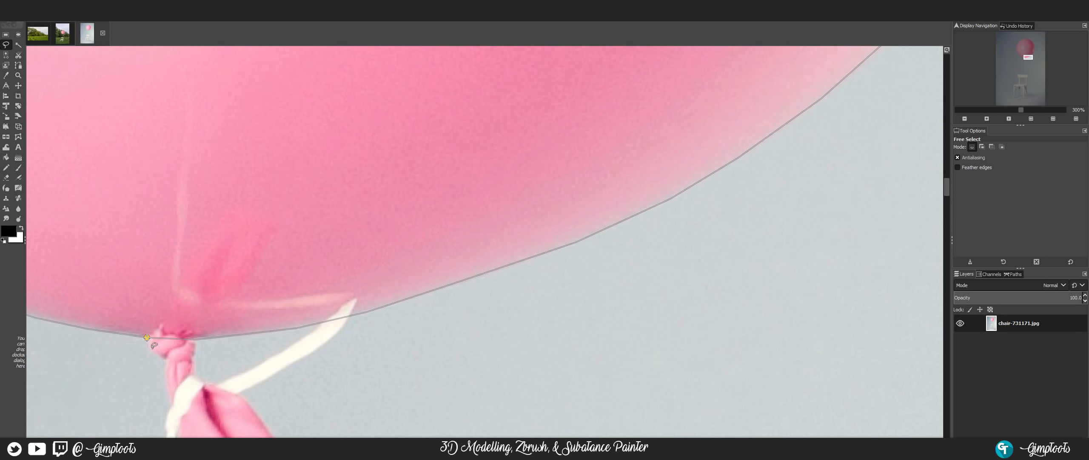
Adjust the outline's two upper corner points so the line across the balloon is level, and commit the selection.
{"action": "scroll", "coordinate": [432, 295], "scroll_direction": "down", "scroll_amount": 5}
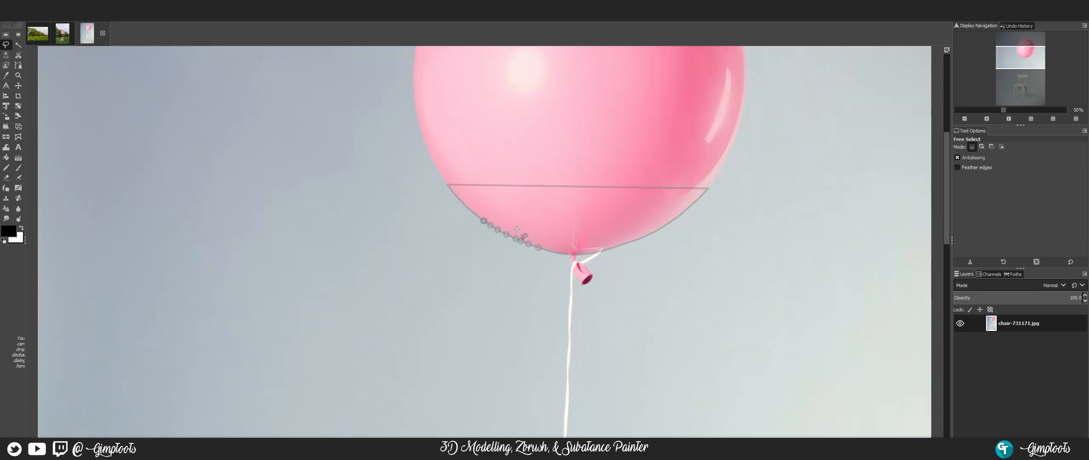
{"action": "left_click_drag", "start_coordinate": [592, 208], "coordinate": [470, 219]}
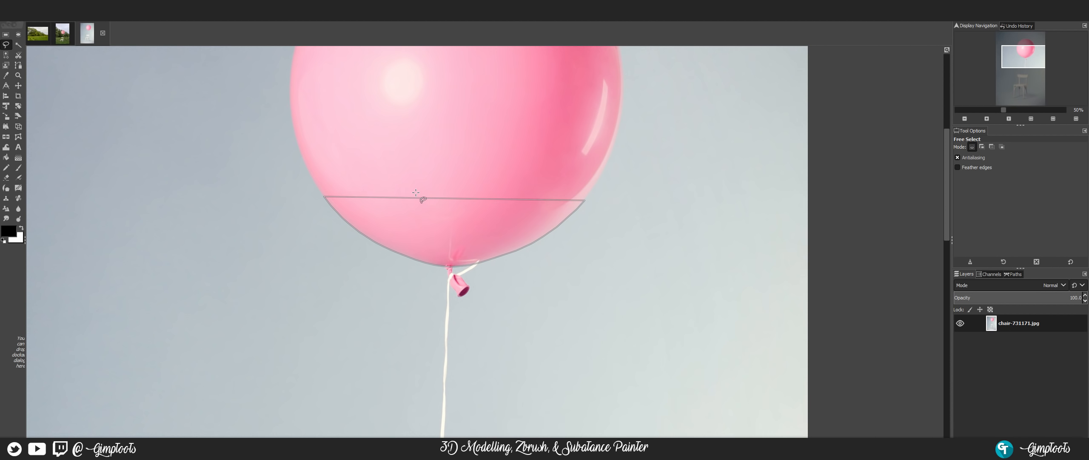
{"action": "scroll", "coordinate": [352, 189], "scroll_direction": "up", "scroll_amount": 2}
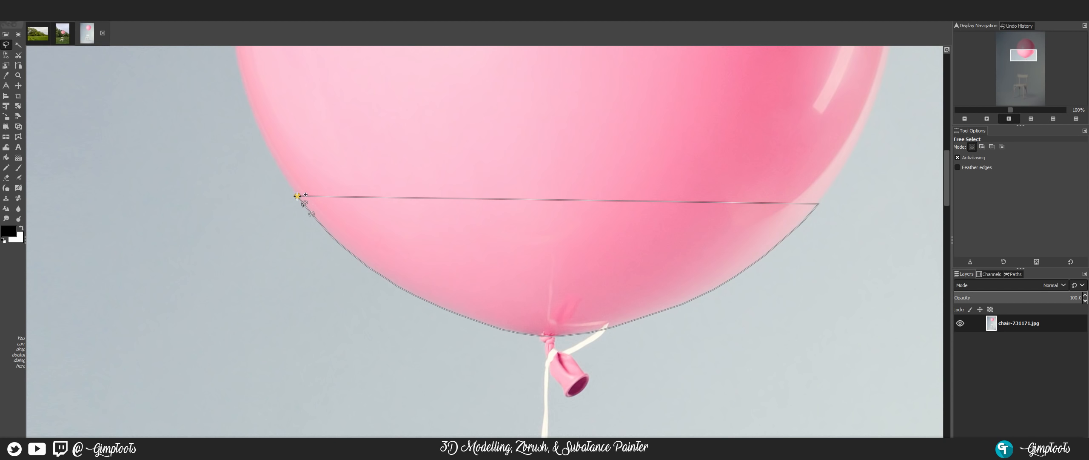
{"action": "left_click", "coordinate": [298, 195]}
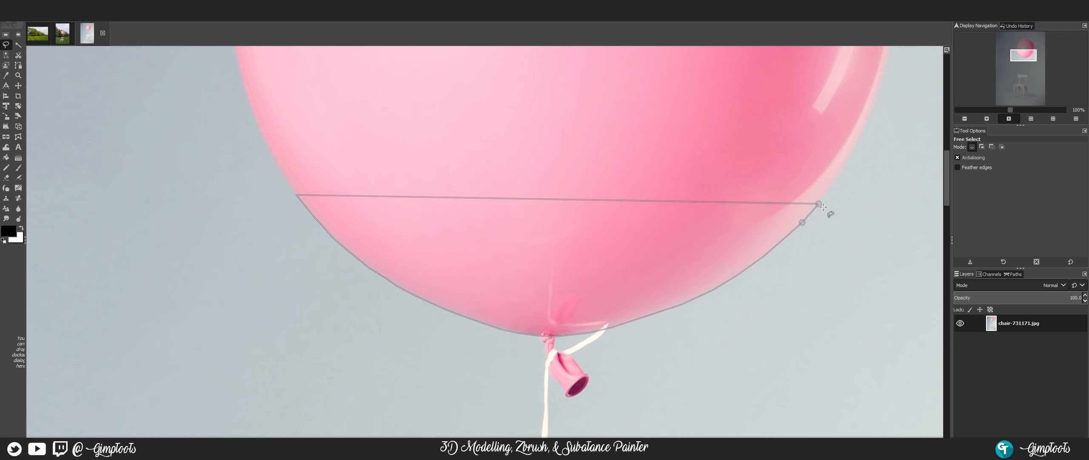
{"action": "left_click_drag", "start_coordinate": [820, 203], "coordinate": [825, 195]}
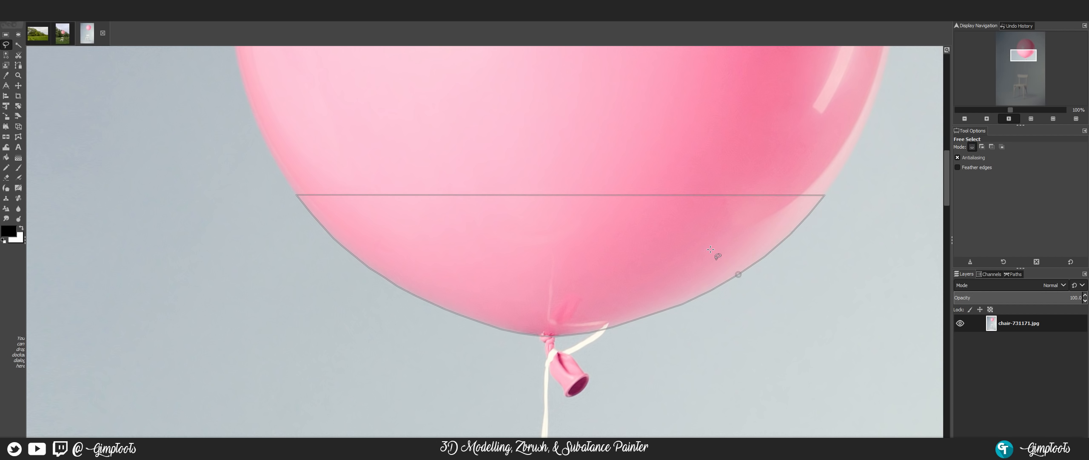
{"action": "key", "text": "Return"}
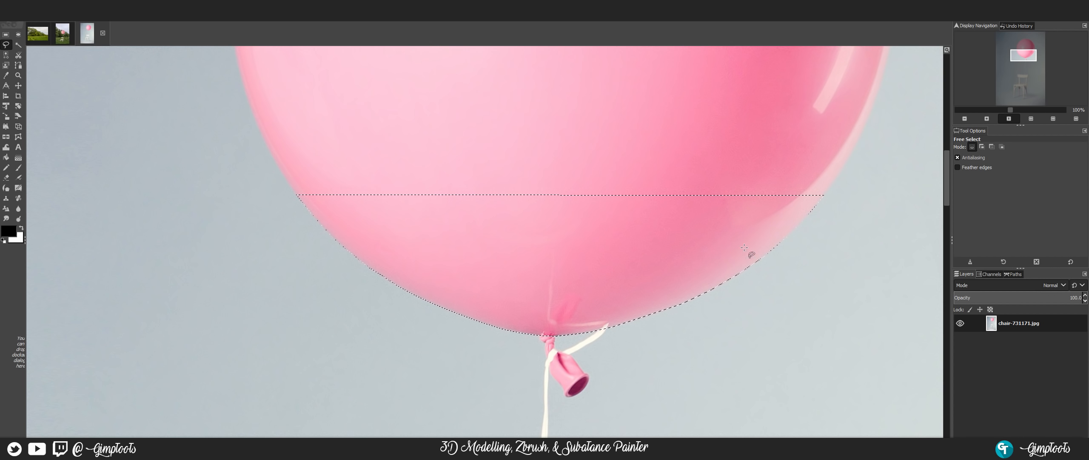
Add an alpha channel to the chair photo layer and invert the selection.
{"action": "scroll", "coordinate": [547, 251], "scroll_direction": "down", "scroll_amount": 2}
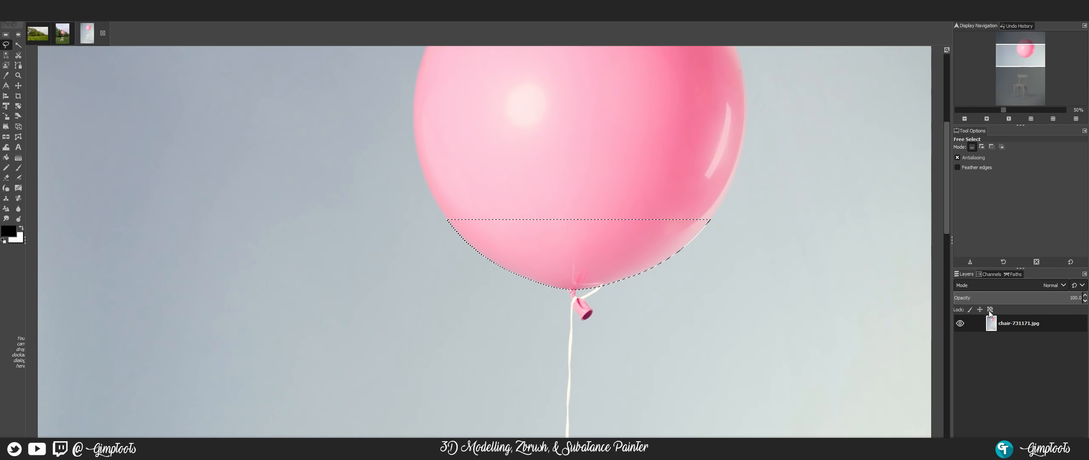
{"action": "right_click", "coordinate": [1038, 323]}
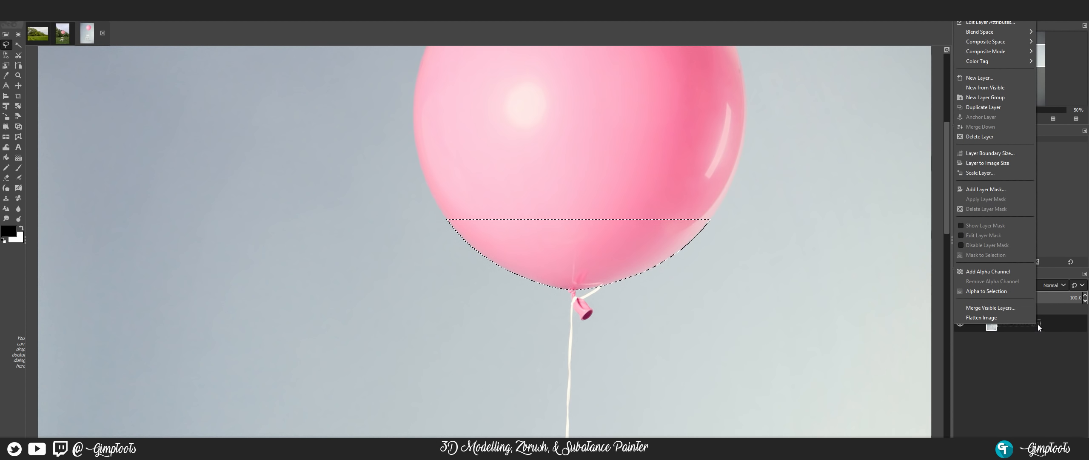
{"action": "left_click", "coordinate": [974, 270]}
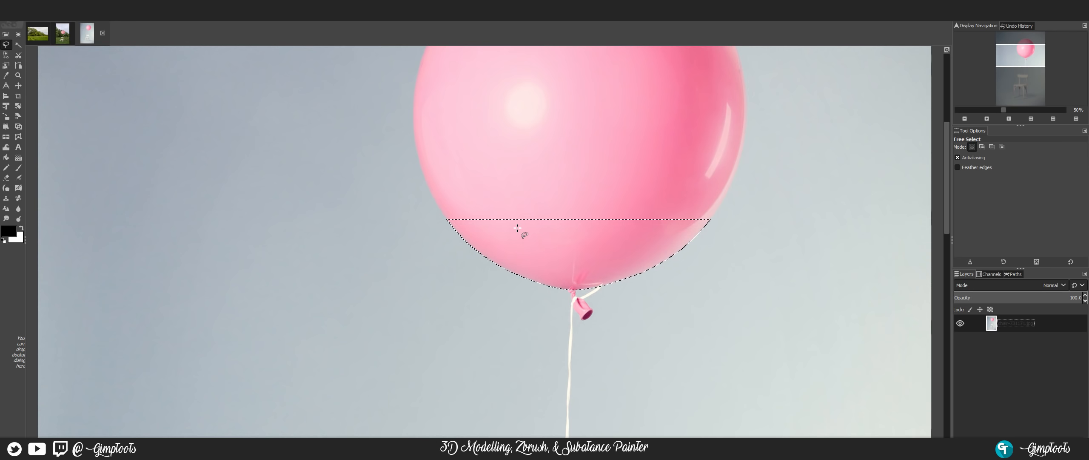
{"action": "key", "text": "Return"}
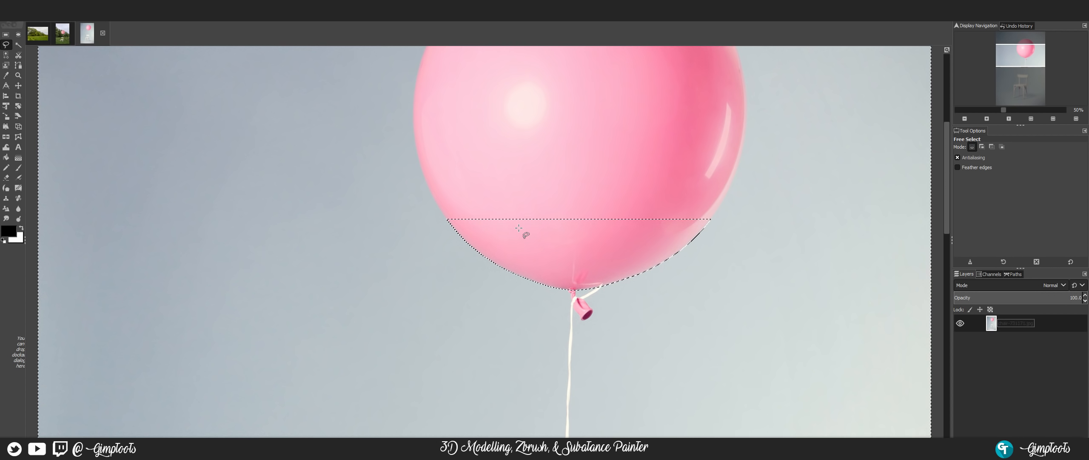
{"action": "key", "text": "ctrl+i"}
Delete everything outside the balloon's bottom section, inspect the cutout at several zoom levels, and undo the deletion.
{"action": "key", "text": "Delete"}
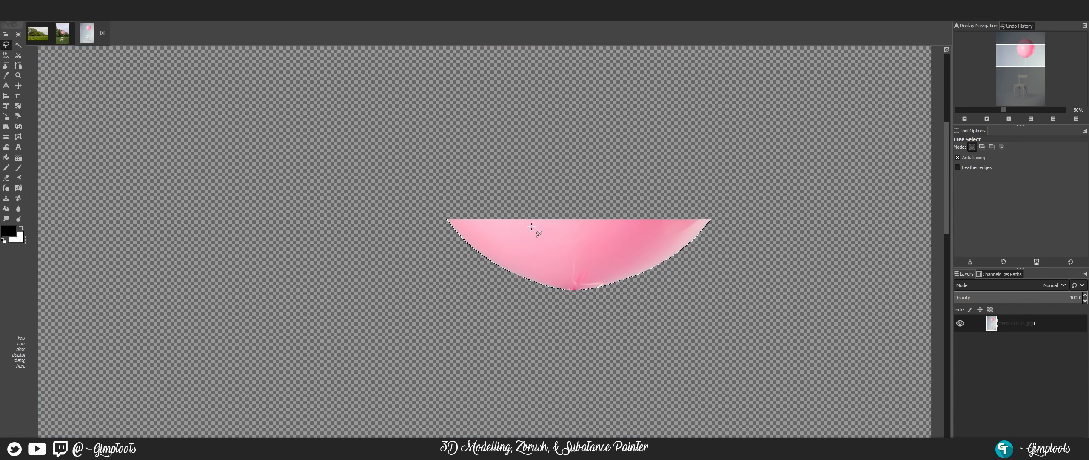
{"action": "key", "text": "minus"}
{"action": "key", "text": "minus"}
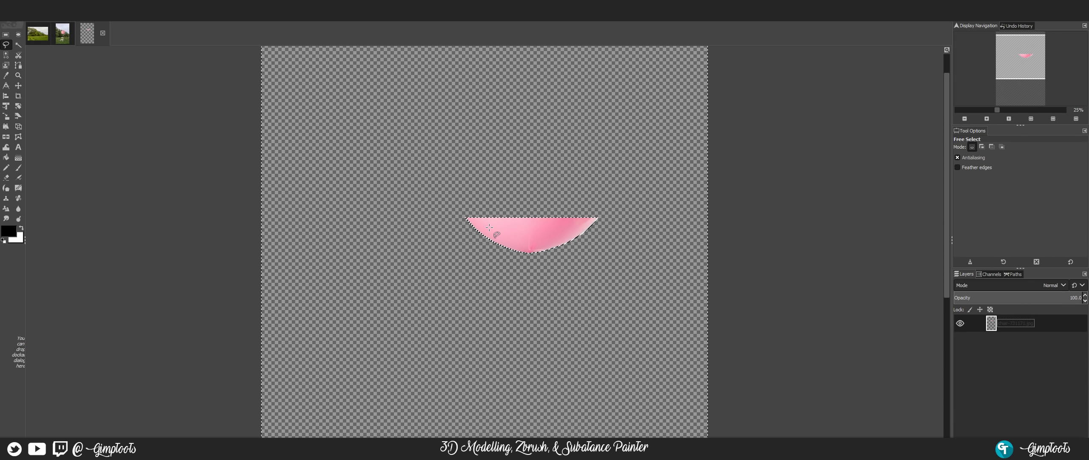
{"action": "key", "text": "minus"}
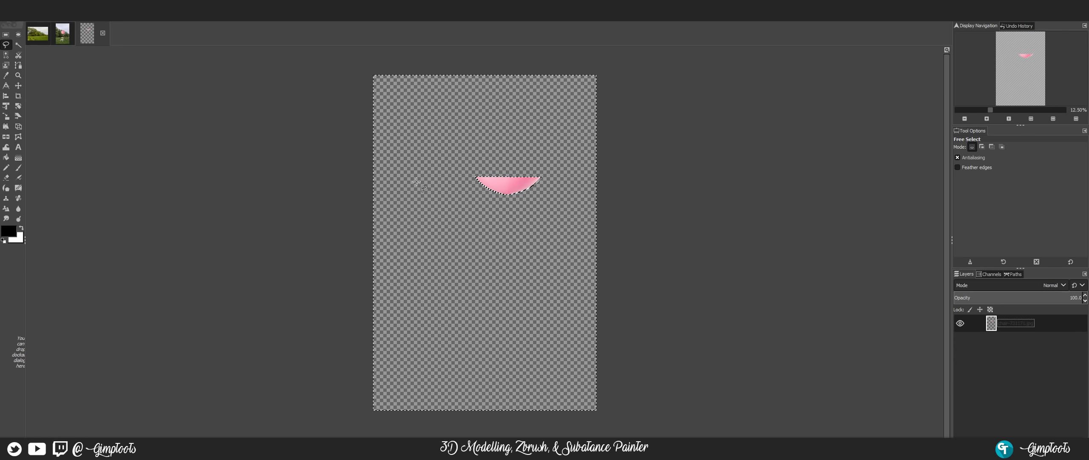
{"action": "key", "text": "1"}
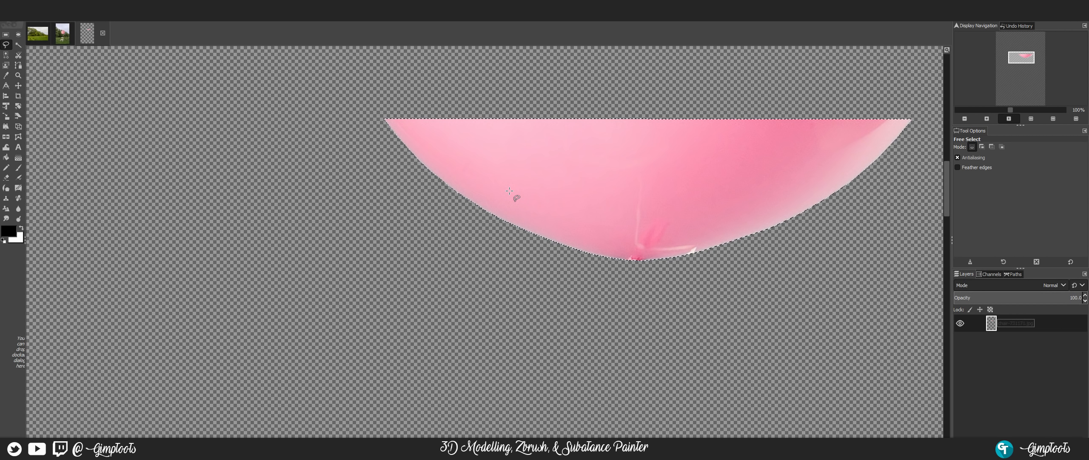
{"action": "key", "text": "ctrl+z"}
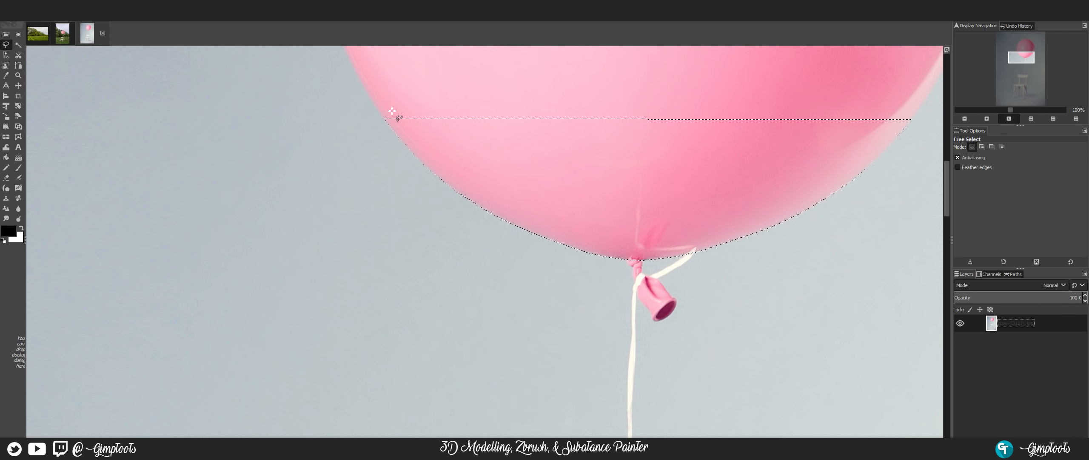
Check the cutout edge near the knot, delete everything outside the balloon's bottom section, and clear the selection.
{"action": "key", "text": "2"}
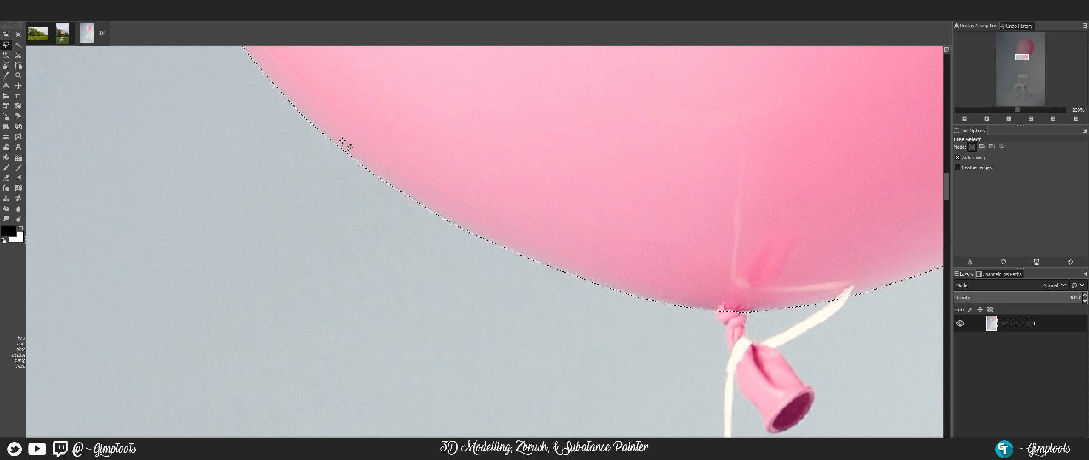
{"action": "key", "text": "Delete"}
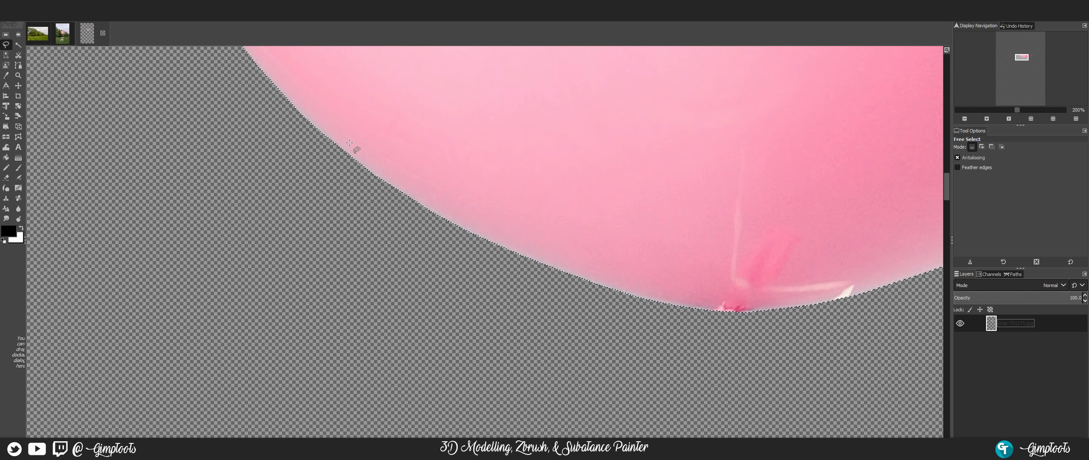
{"action": "key", "text": "ctrl+shift+a"}
{"action": "scroll", "coordinate": [374, 161], "scroll_direction": "up", "scroll_amount": 2}
{"action": "scroll", "coordinate": [385, 176], "scroll_direction": "down", "scroll_amount": 5}
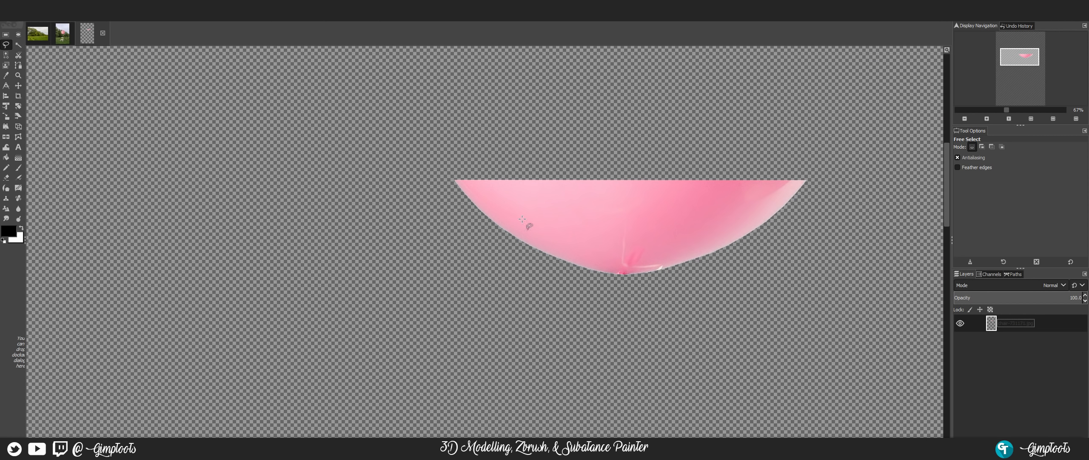
Undo the deletion around the balloon's bottom section, and enable feathered edges for Free Select with a radius of 2.7.
{"action": "scroll", "coordinate": [525, 201], "scroll_direction": "up", "scroll_amount": 1}
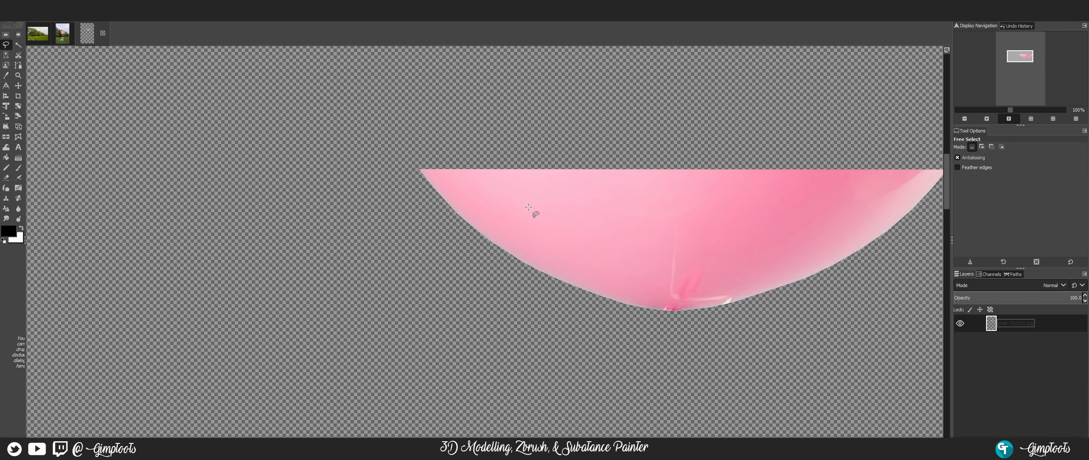
{"action": "key", "text": "ctrl+z"}
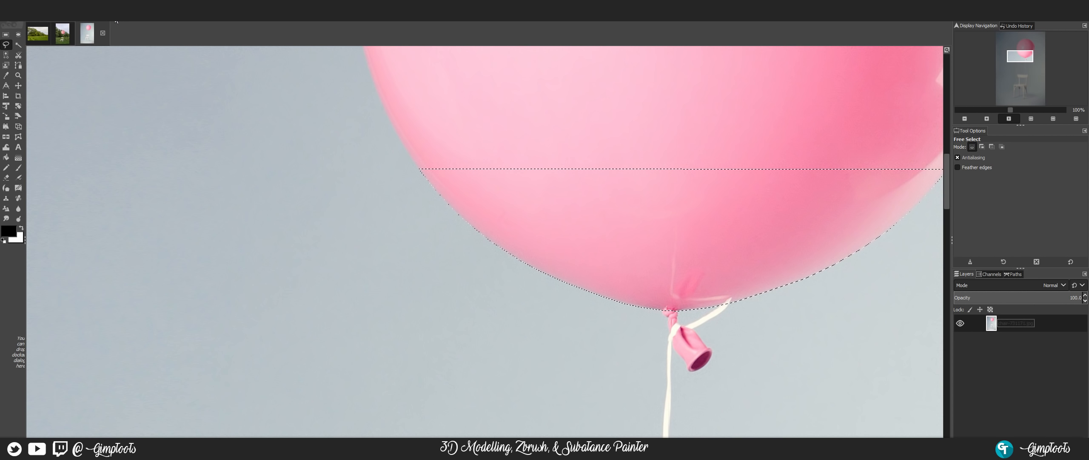
{"action": "left_click", "coordinate": [35, 20]}
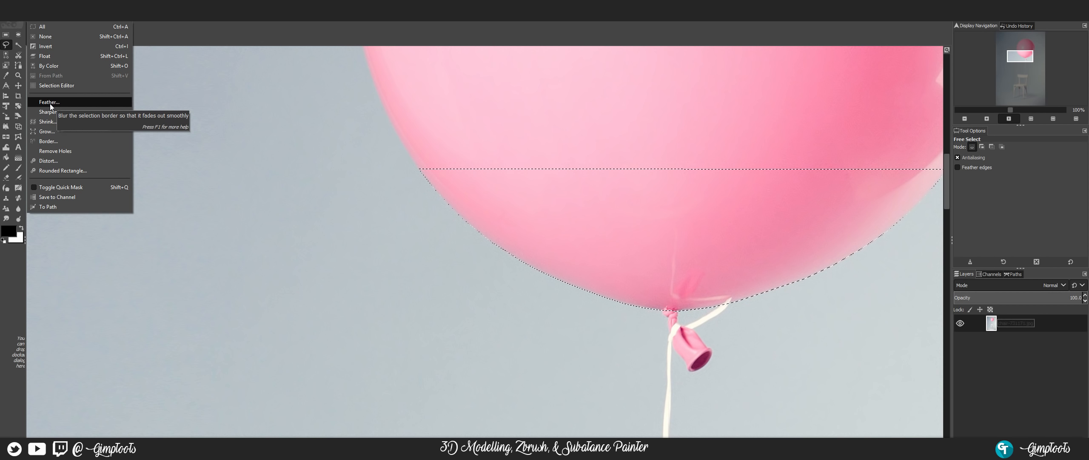
{"action": "left_click", "coordinate": [973, 168]}
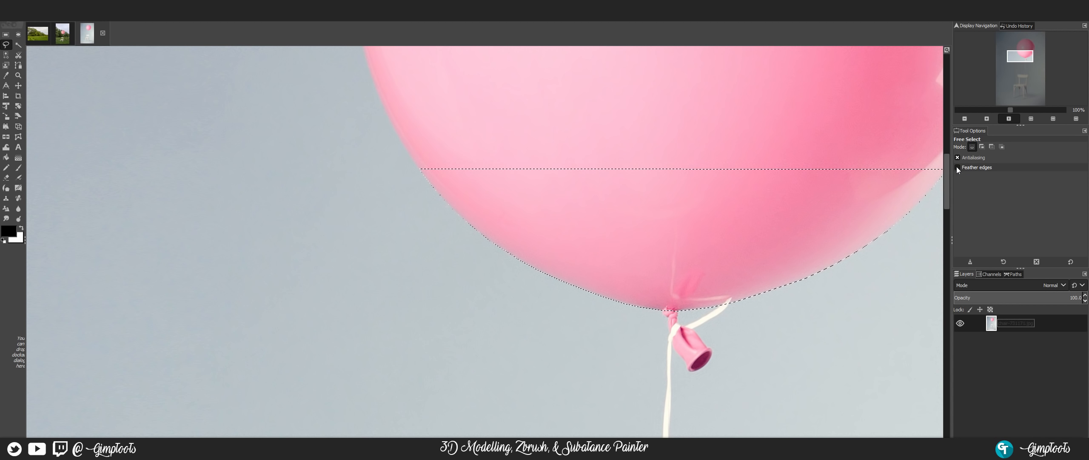
{"action": "left_click", "coordinate": [959, 167]}
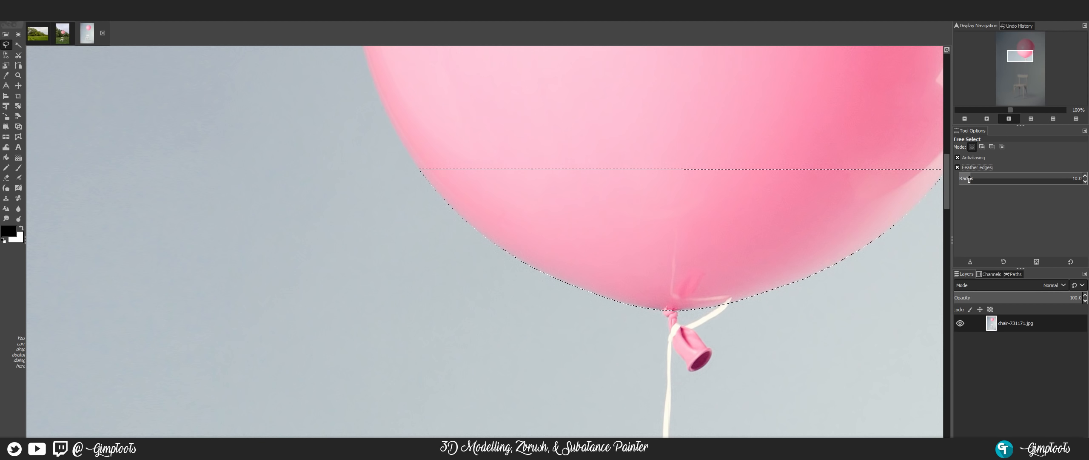
{"action": "left_click_drag", "start_coordinate": [969, 179], "coordinate": [968, 179]}
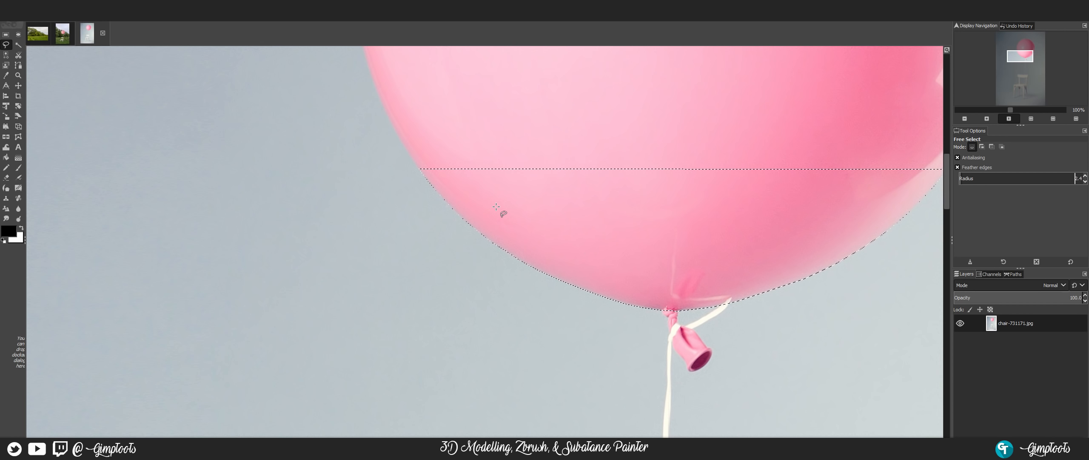
Delete everything outside the balloon's bottom section again and examine the cutout's curved edge up close.
{"action": "key", "text": "ctrl+i"}
{"action": "key", "text": "Delete"}
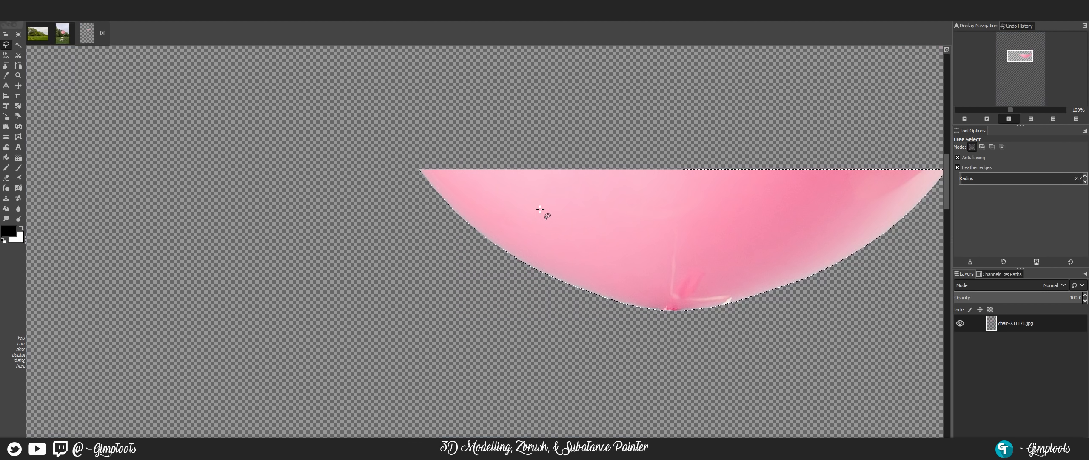
{"action": "scroll", "coordinate": [540, 210], "scroll_direction": "up", "scroll_amount": 5}
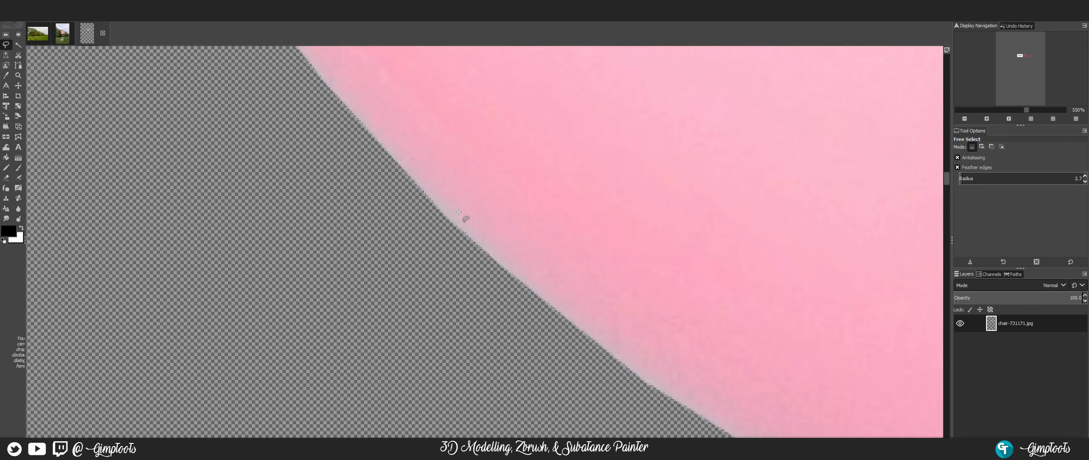
{"action": "scroll", "coordinate": [459, 215], "scroll_direction": "up", "scroll_amount": 1}
{"action": "scroll", "coordinate": [467, 220], "scroll_direction": "down", "scroll_amount": 2}
{"action": "scroll", "coordinate": [473, 216], "scroll_direction": "up", "scroll_amount": 2}
{"action": "scroll", "coordinate": [468, 210], "scroll_direction": "down", "scroll_amount": 1}
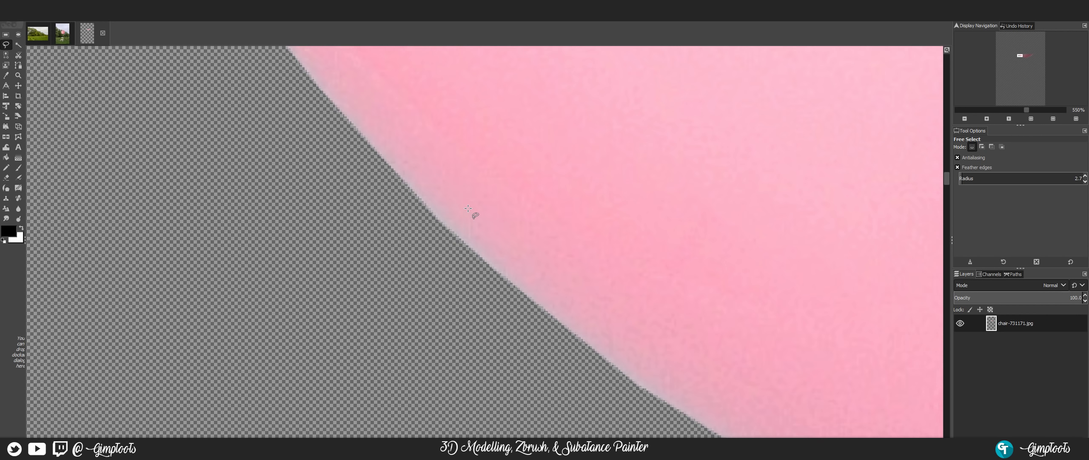
{"action": "scroll", "coordinate": [368, 138], "scroll_direction": "down", "scroll_amount": 3}
{"action": "scroll", "coordinate": [591, 248], "scroll_direction": "down", "scroll_amount": 2}
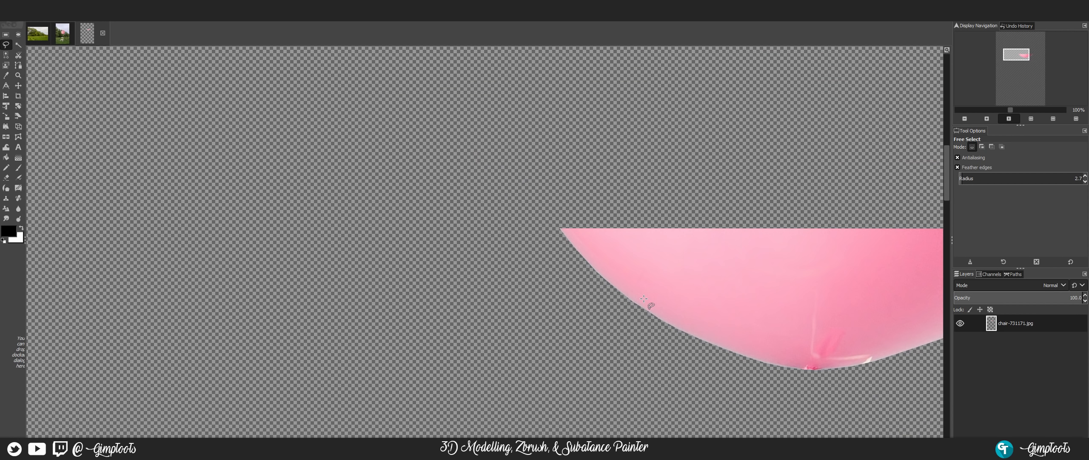
Preview a Gaussian Blur of 11.75 in X and Y on the balloon cutout, and discard it.
{"action": "scroll", "coordinate": [721, 332], "scroll_direction": "up", "scroll_amount": 1}
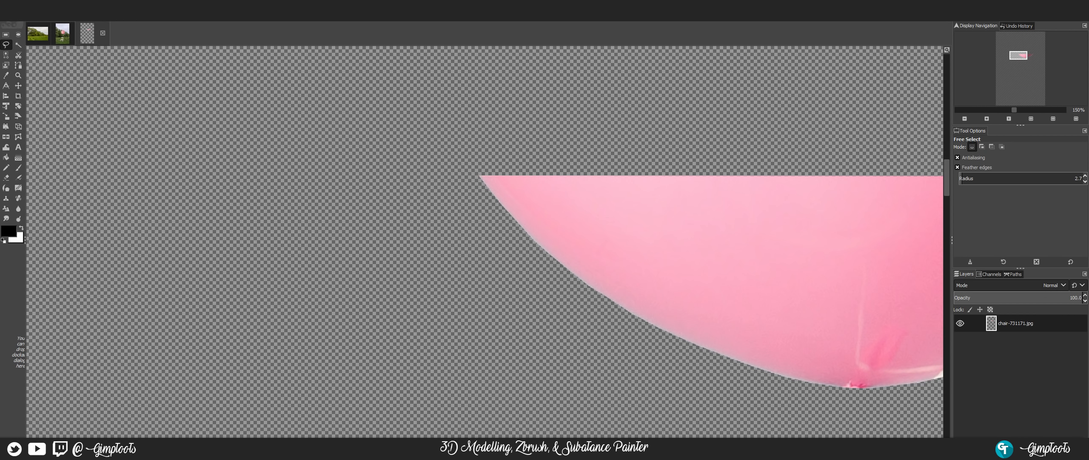
{"action": "left_click", "coordinate": [149, 16]}
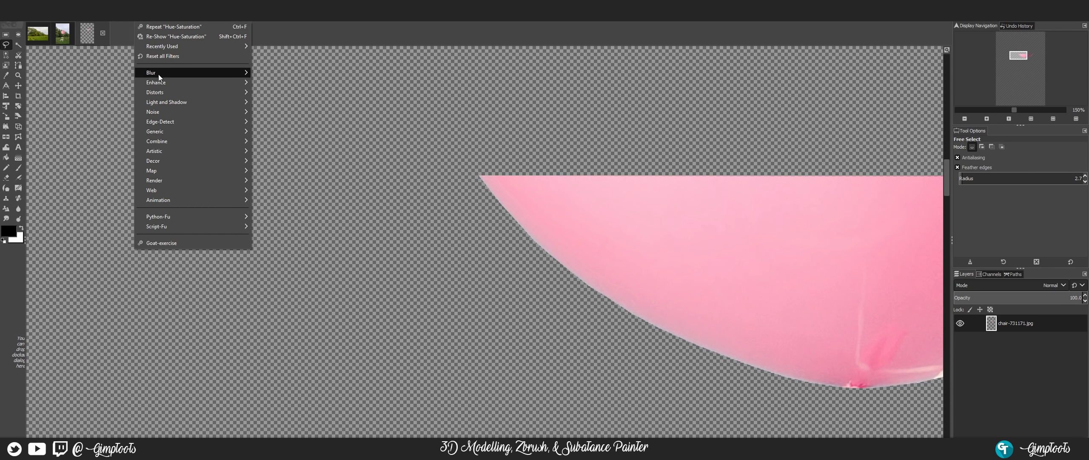
{"action": "mouse_move", "coordinate": [158, 74]}
{"action": "left_click", "coordinate": [301, 73]}
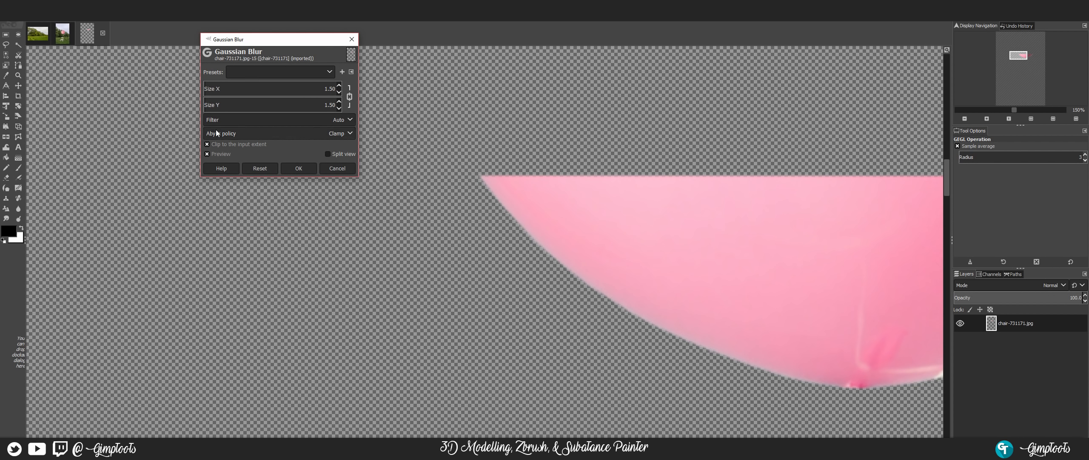
{"action": "left_click_drag", "start_coordinate": [212, 93], "coordinate": [219, 92]}
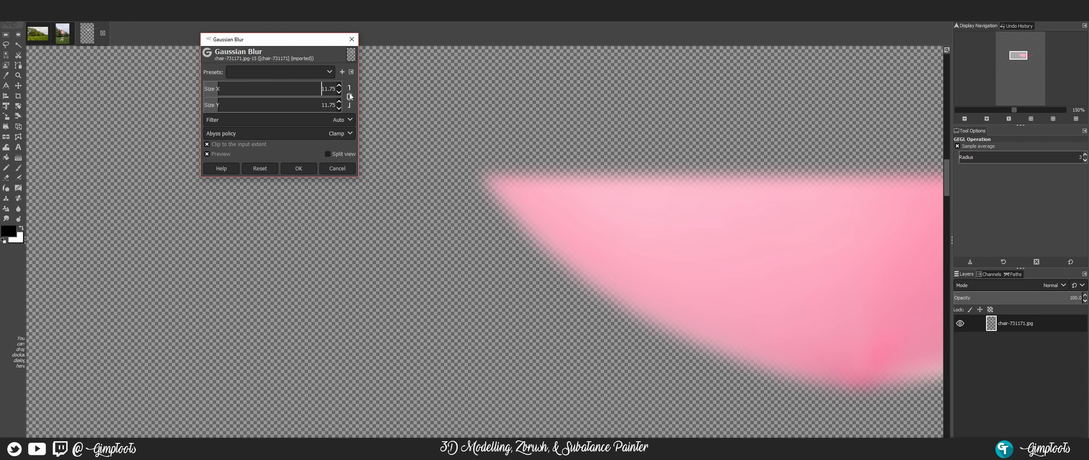
{"action": "scroll", "coordinate": [631, 202], "scroll_direction": "up", "scroll_amount": 1}
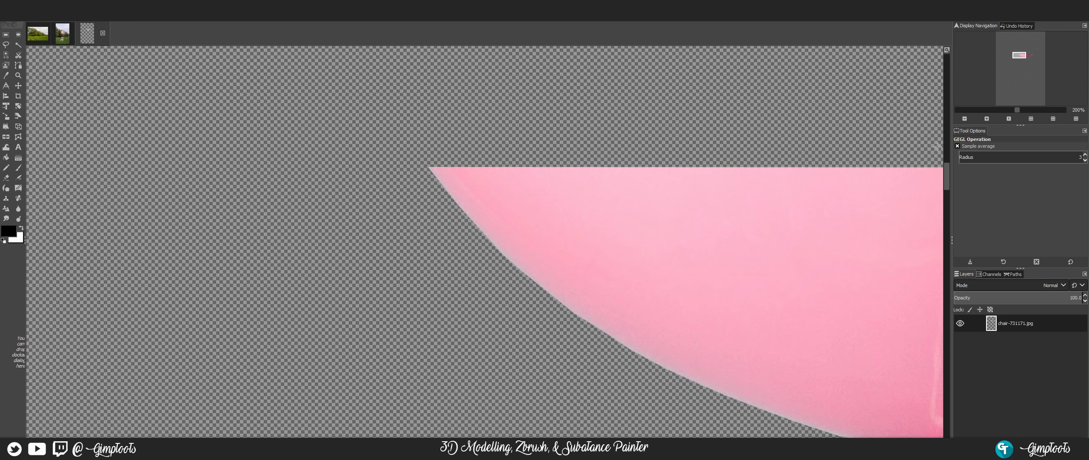
Detach the tool options into a floating window over the canvas and increase the sample average radius.
{"action": "left_click", "coordinate": [1068, 157]}
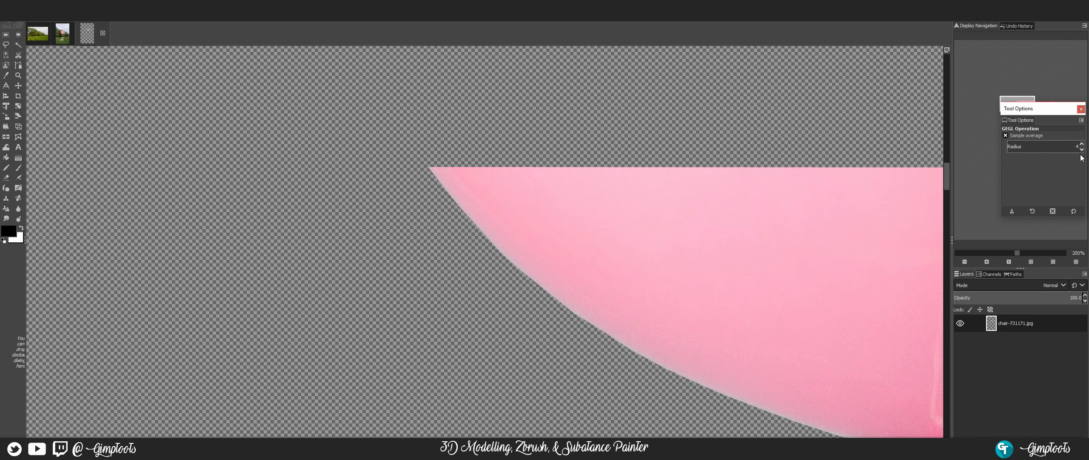
{"action": "left_click_drag", "start_coordinate": [1062, 113], "coordinate": [792, 68]}
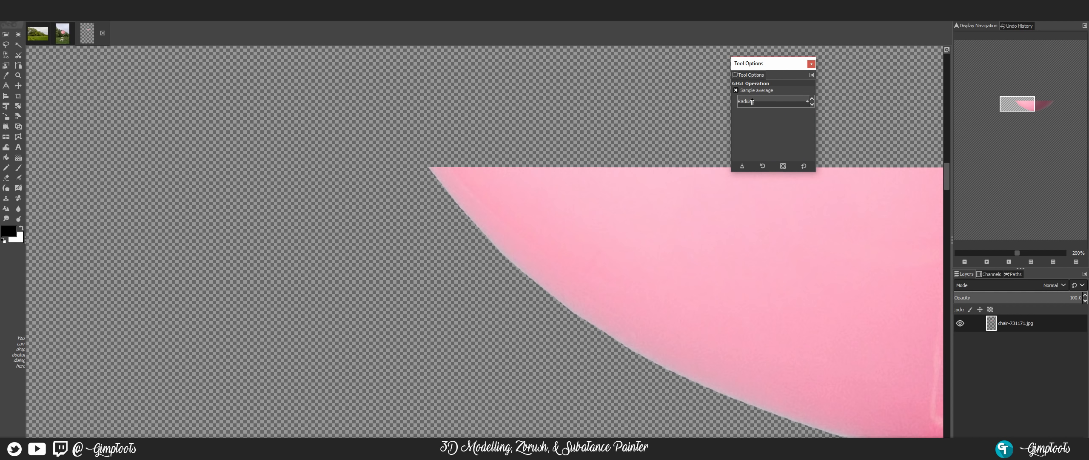
{"action": "left_click_drag", "start_coordinate": [746, 102], "coordinate": [766, 105]}
{"action": "left_click_drag", "start_coordinate": [781, 68], "coordinate": [831, 54]}
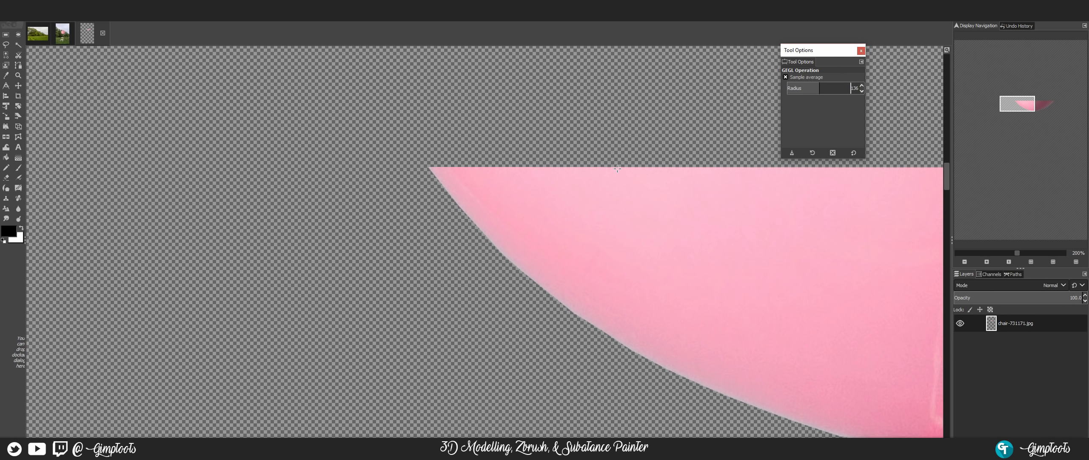
{"action": "key", "text": "ctrl+shift+f"}
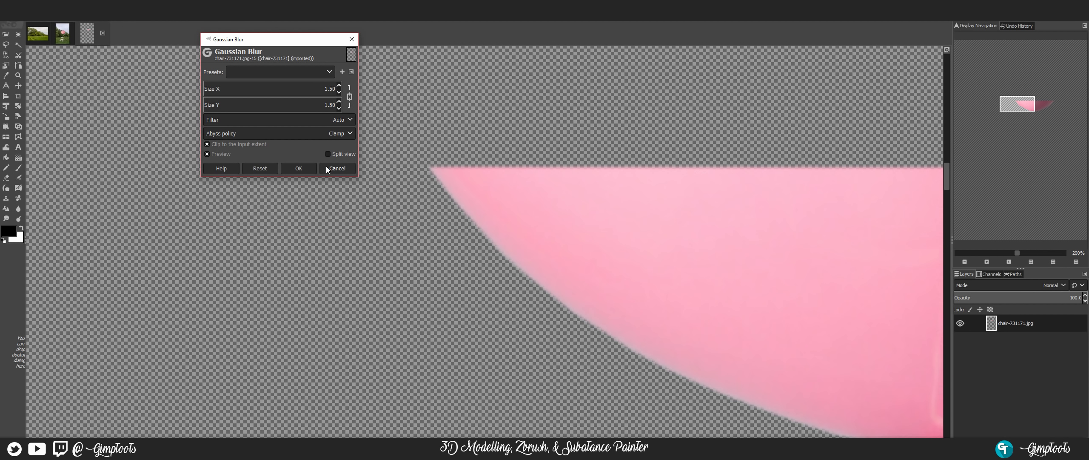
{"action": "key", "text": "Escape"}
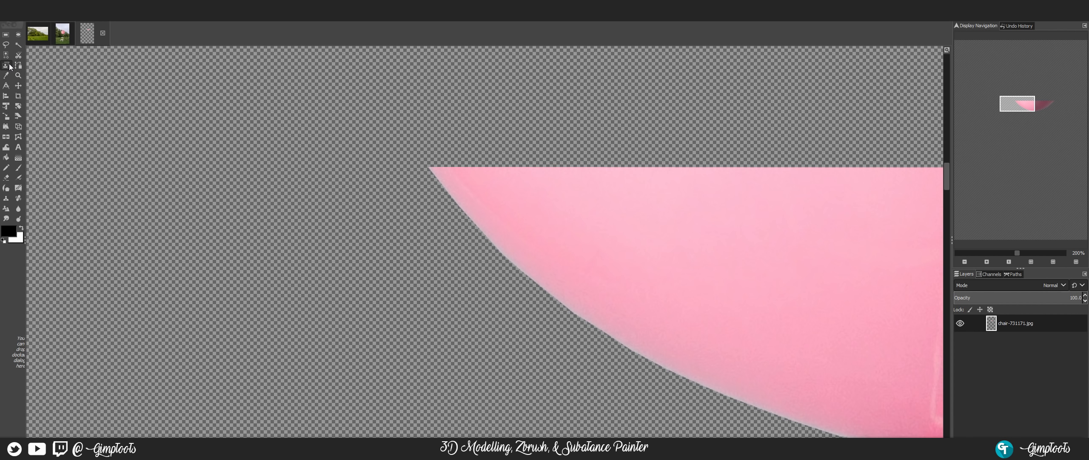
Outline the cutout's left corner with Free Select, feathering the edges with a radius of about 60.
{"action": "double_click", "coordinate": [6, 45]}
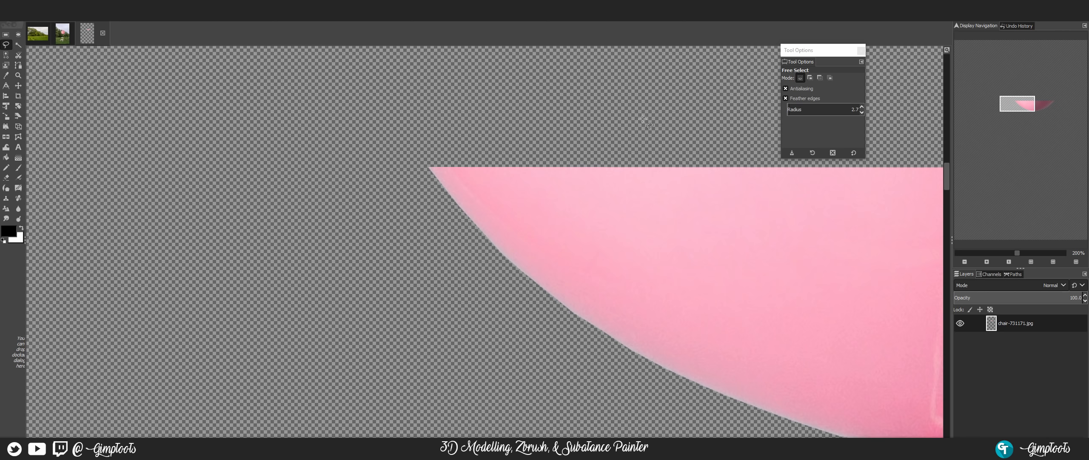
{"action": "left_click", "coordinate": [812, 110]}
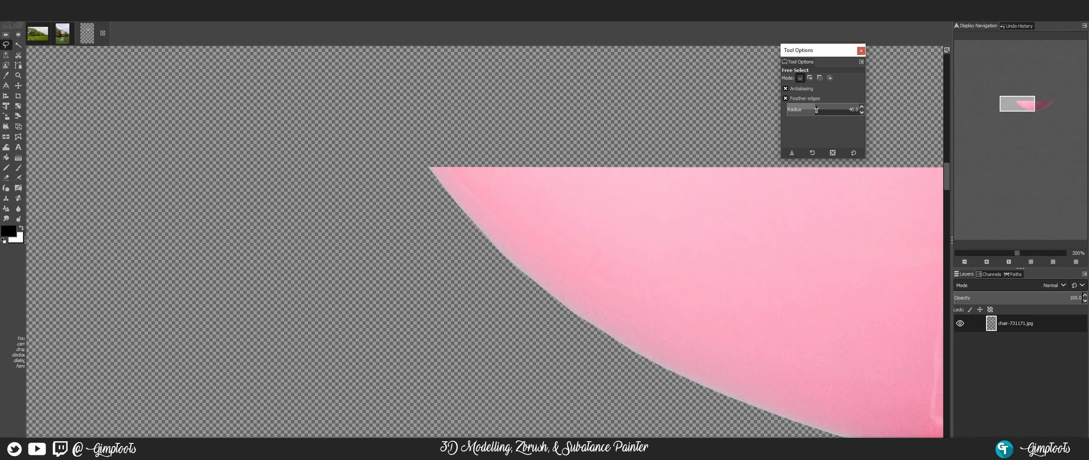
{"action": "left_click_drag", "start_coordinate": [816, 110], "coordinate": [831, 111]}
{"action": "left_click", "coordinate": [578, 168]}
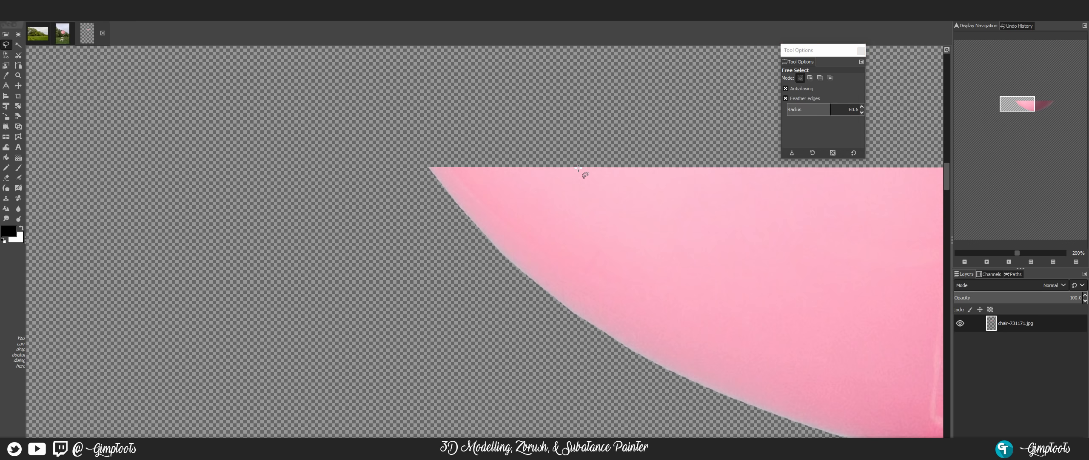
{"action": "left_click", "coordinate": [570, 220]}
{"action": "left_click", "coordinate": [529, 275]}
{"action": "left_click", "coordinate": [455, 251]}
{"action": "left_click", "coordinate": [373, 143]}
{"action": "left_click", "coordinate": [545, 151]}
{"action": "key", "text": "Return"}
Delete everything outside the feathered corner selection, clear the selection, and examine the soft edge.
{"action": "key", "text": "ctrl"}
{"action": "key", "text": "Delete"}
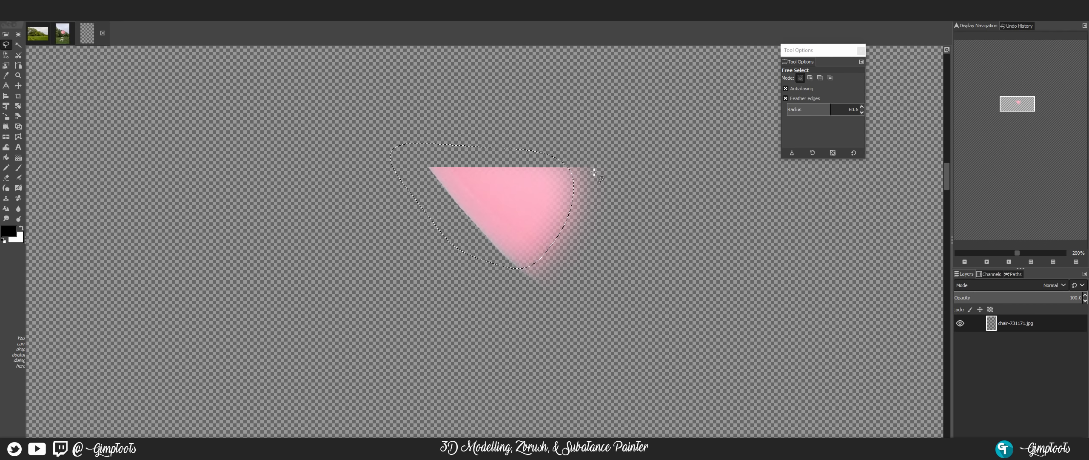
{"action": "key", "text": "ctrl"}
{"action": "key", "text": "ctrl+shift+a"}
{"action": "key", "text": "3"}
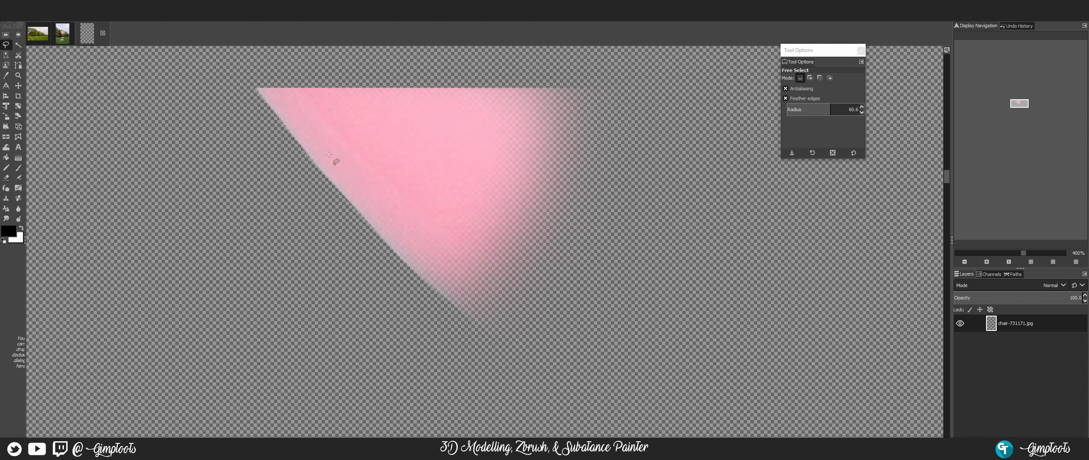
{"action": "scroll", "coordinate": [556, 267], "scroll_direction": "down", "scroll_amount": 5}
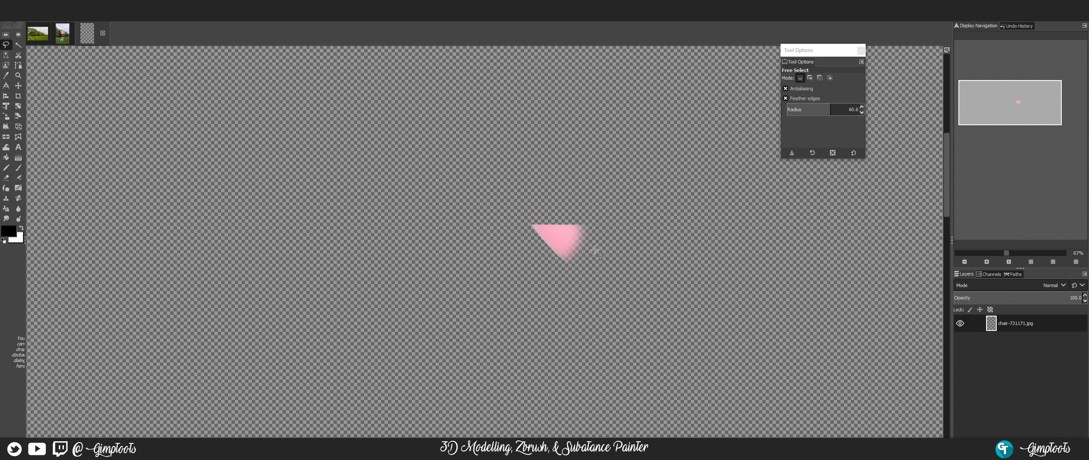
{"action": "scroll", "coordinate": [595, 257], "scroll_direction": "up", "scroll_amount": 2}
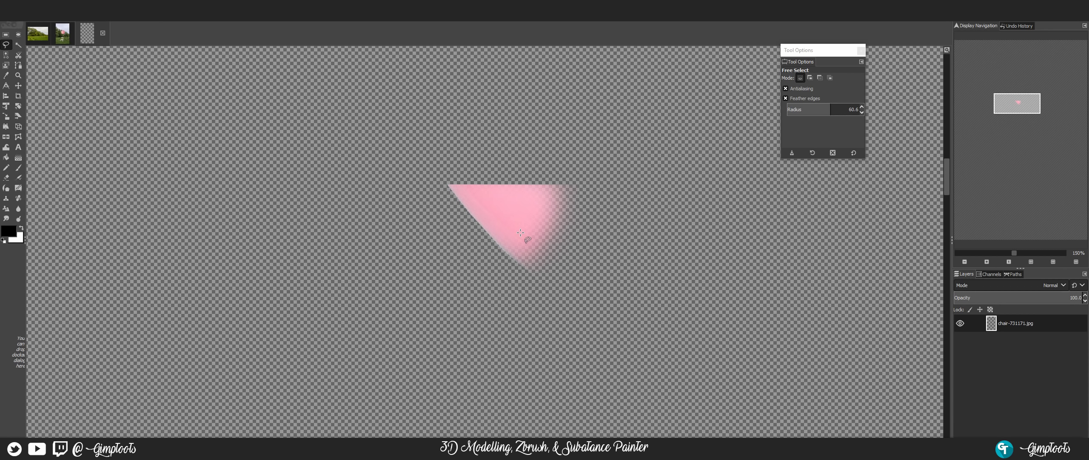
Undo the deselection, the deletion and the feathered corner selection.
{"action": "key", "text": "ctrl"}
{"action": "key", "text": "ctrl+z"}
{"action": "key", "text": "ctrl+z"}
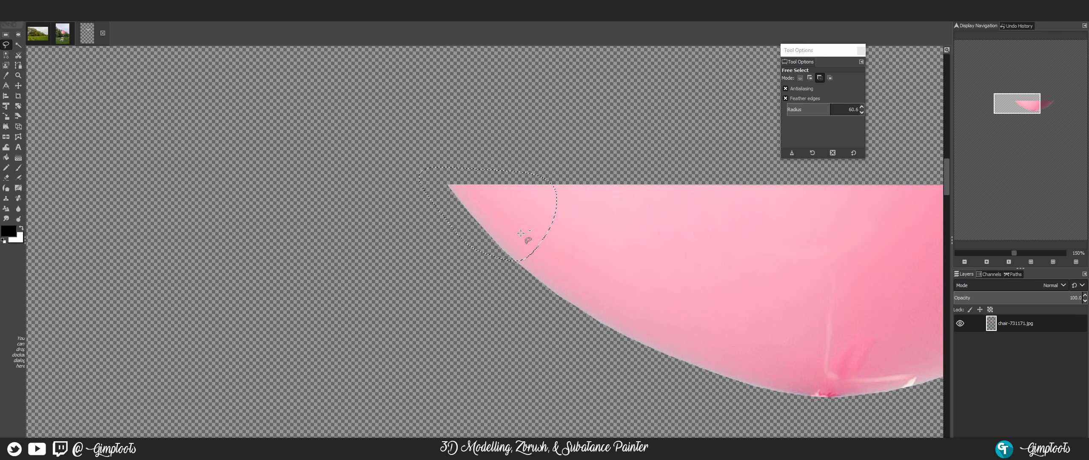
{"action": "key", "text": "ctrl+z"}
Turn off feathered edges and outline the cutout's left corner with a polygonal Free Select.
{"action": "left_click", "coordinate": [804, 99]}
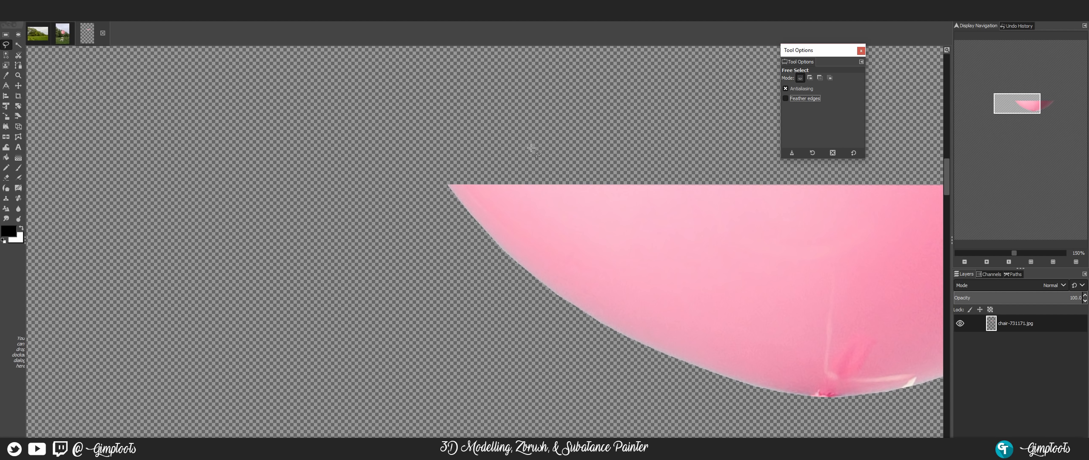
{"action": "left_click", "coordinate": [440, 177]}
{"action": "left_click", "coordinate": [635, 177]}
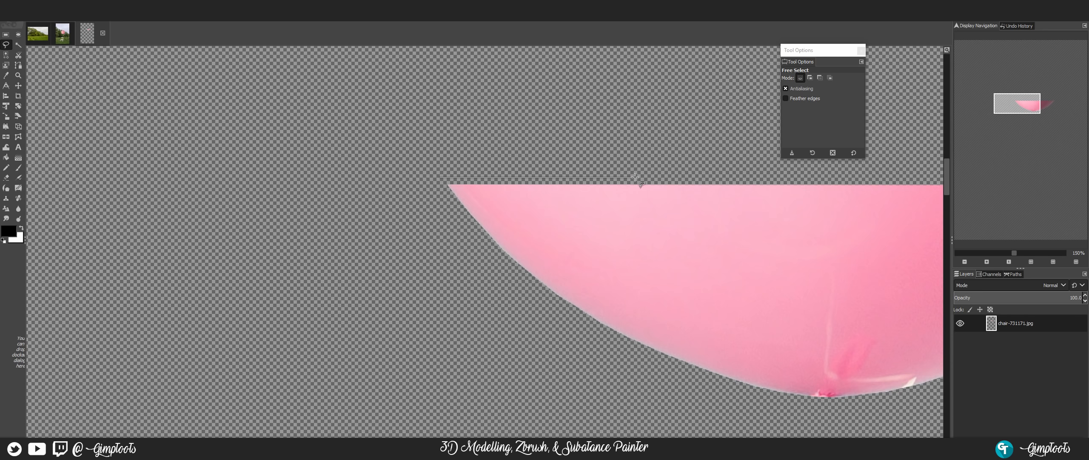
{"action": "left_click", "coordinate": [626, 251]}
{"action": "left_click", "coordinate": [544, 310]}
{"action": "key", "text": "Return"}
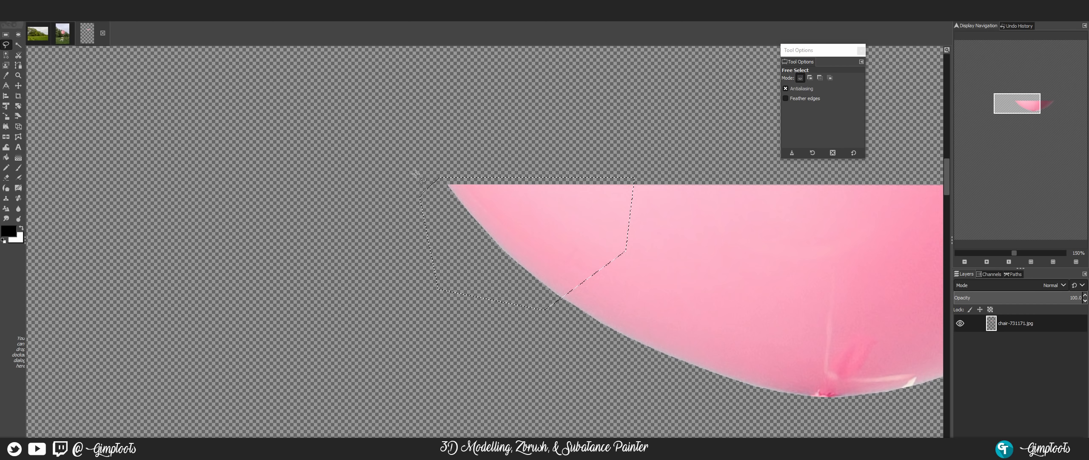
Feather the existing corner selection with the Feather command, increasing its pixel amount.
{"action": "left_click", "coordinate": [34, 11]}
{"action": "left_click", "coordinate": [49, 102]}
{"action": "type", "text": "18.000"}
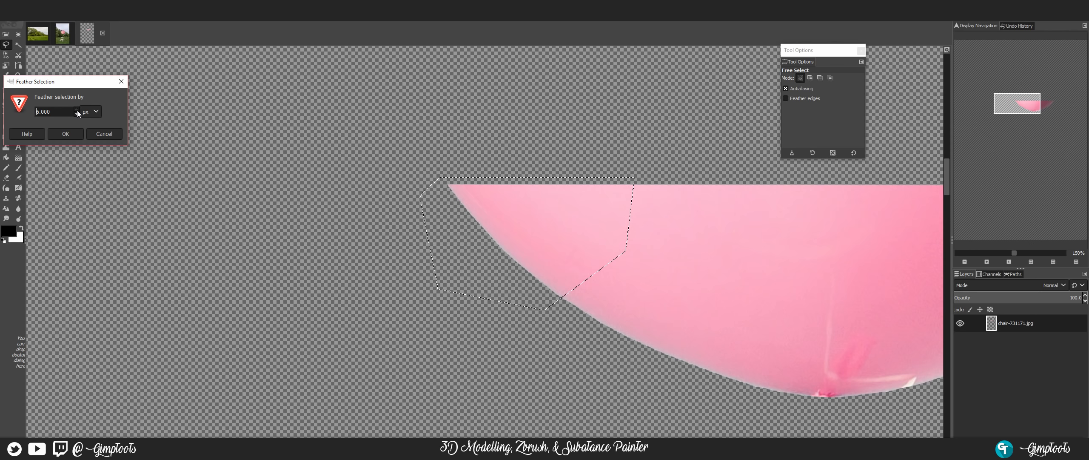
{"action": "left_click", "coordinate": [76, 109]}
{"action": "left_click", "coordinate": [77, 109]}
{"action": "left_click", "coordinate": [77, 109]}
{"action": "key", "text": "Return"}
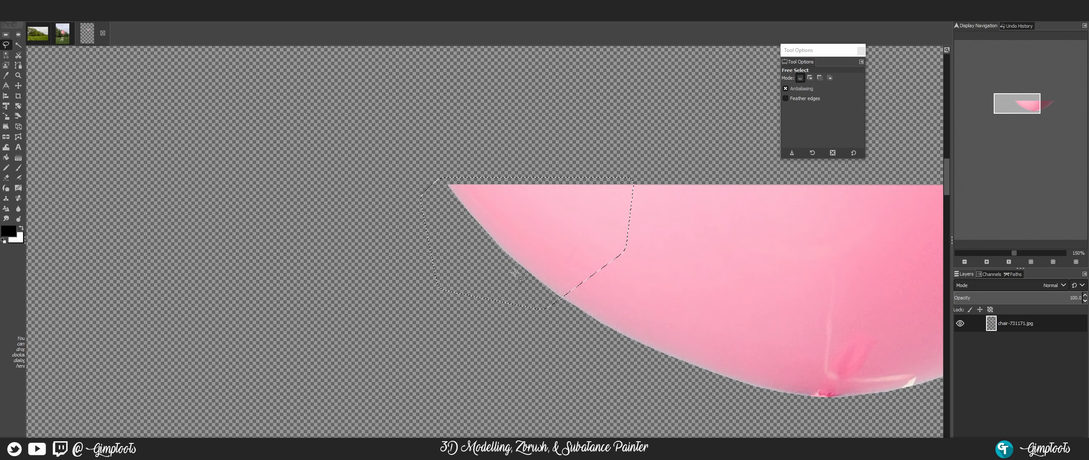
Delete the feathered corner from the balloon cutout and clear the selection.
{"action": "key", "text": "Delete"}
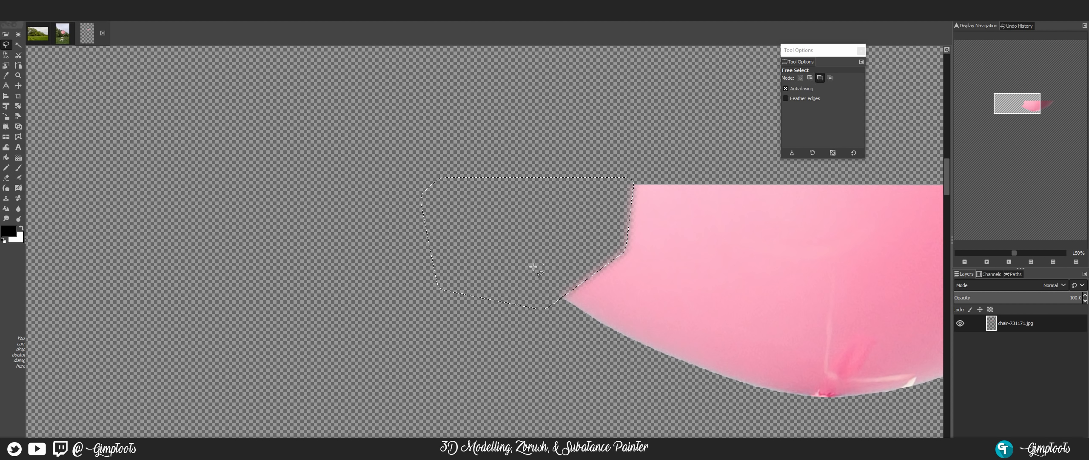
{"action": "key", "text": "ctrl+shift+a"}
{"action": "scroll", "coordinate": [637, 282], "scroll_direction": "up", "scroll_amount": 2}
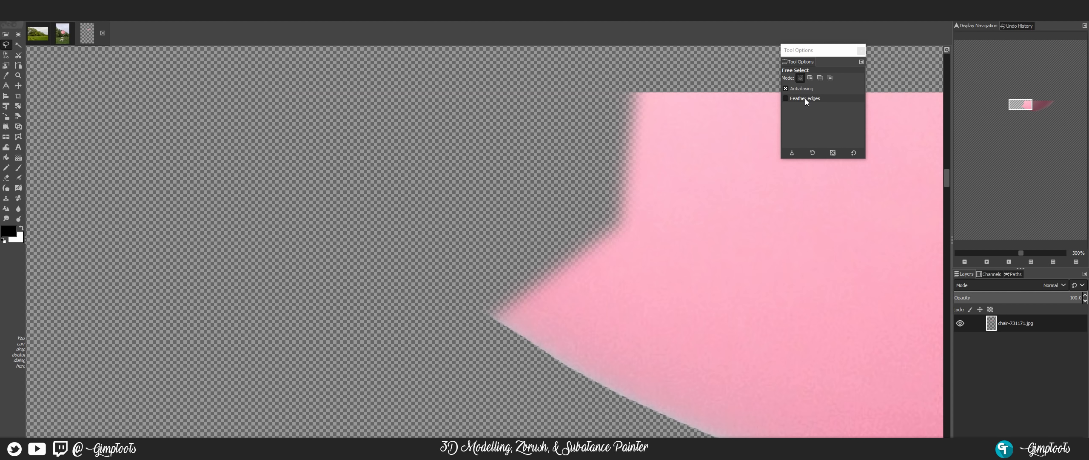
Undo the corner deletion and the background removal around the balloon section, restoring the full photo without a selection.
{"action": "left_click_drag", "start_coordinate": [816, 53], "coordinate": [913, 61]}
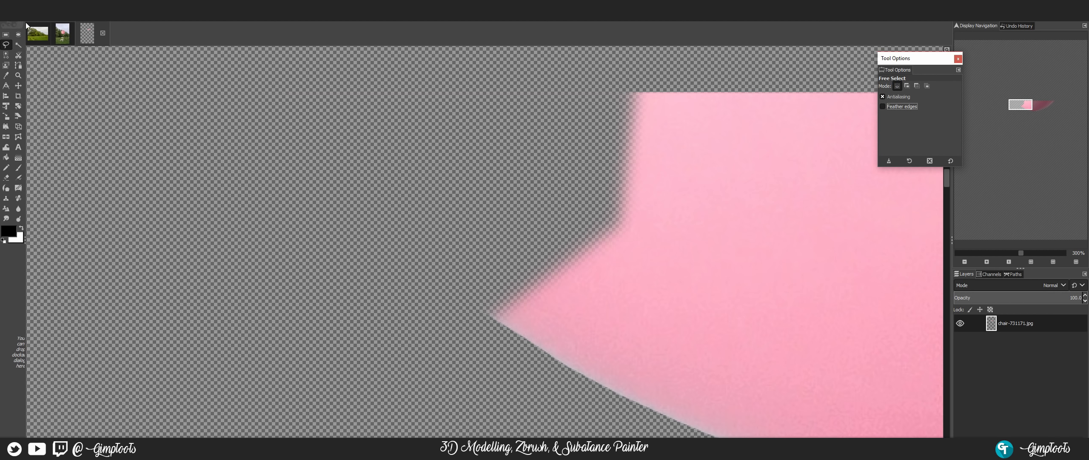
{"action": "scroll", "coordinate": [567, 255], "scroll_direction": "down", "scroll_amount": 5}
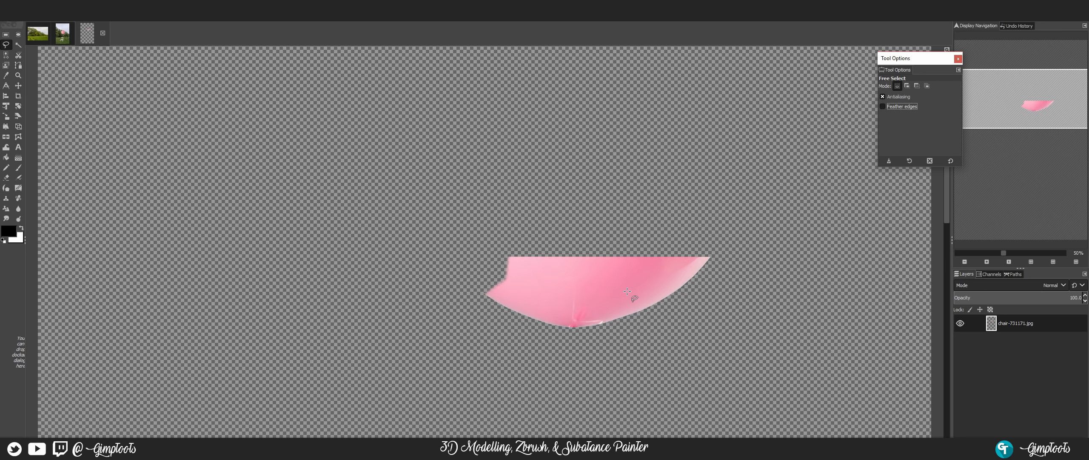
{"action": "key", "text": "ctrl+z"}
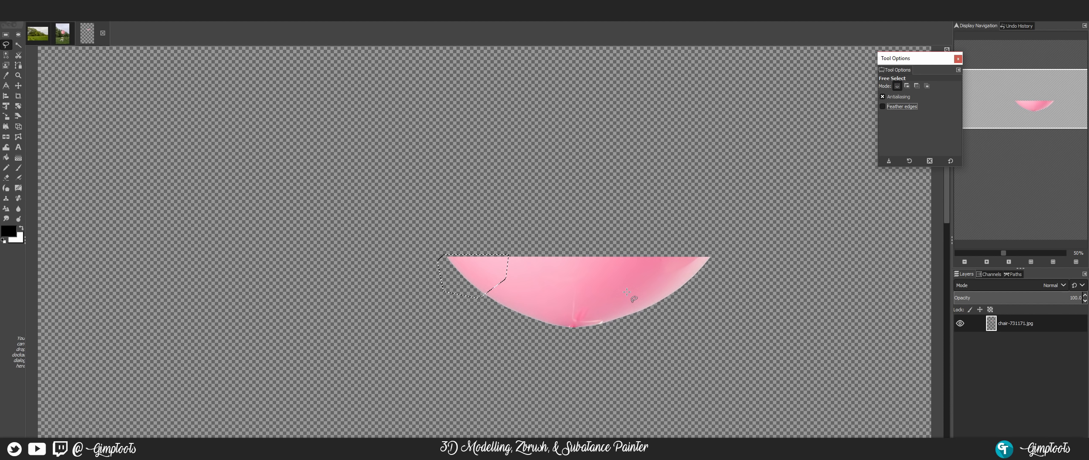
{"action": "key", "text": "ctrl+z"}
{"action": "key", "text": "ctrl+z"}
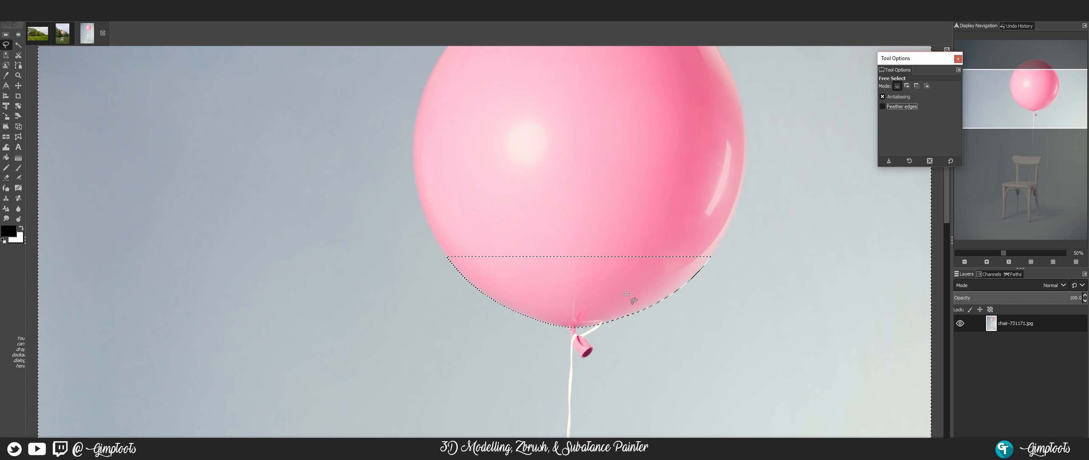
{"action": "scroll", "coordinate": [628, 289], "scroll_direction": "up", "scroll_amount": 1}
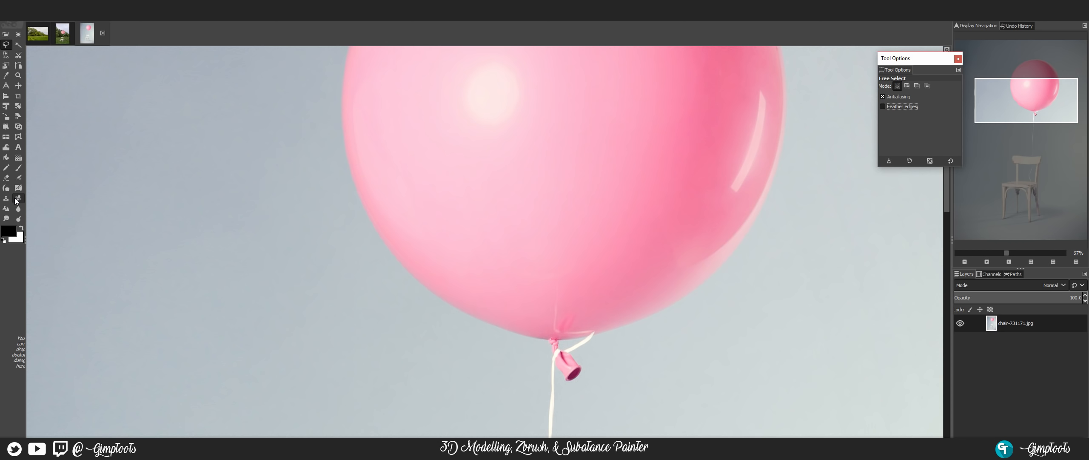
Start a path with the Paths tool at the balloon's upper-left edge and curve its first segment to the balloon's top.
{"action": "left_click", "coordinate": [18, 64]}
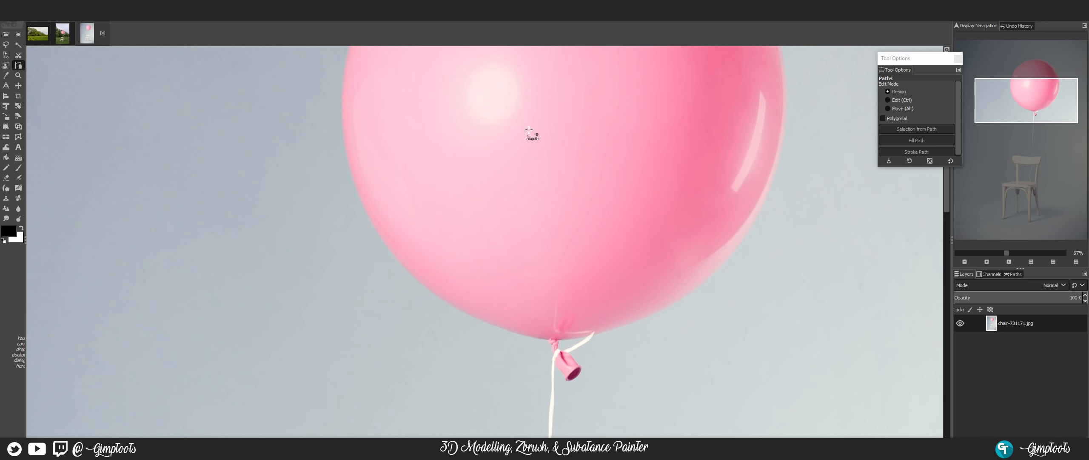
{"action": "scroll", "coordinate": [600, 313], "scroll_direction": "down", "scroll_amount": 1}
{"action": "scroll", "coordinate": [591, 274], "scroll_direction": "down", "scroll_amount": 1}
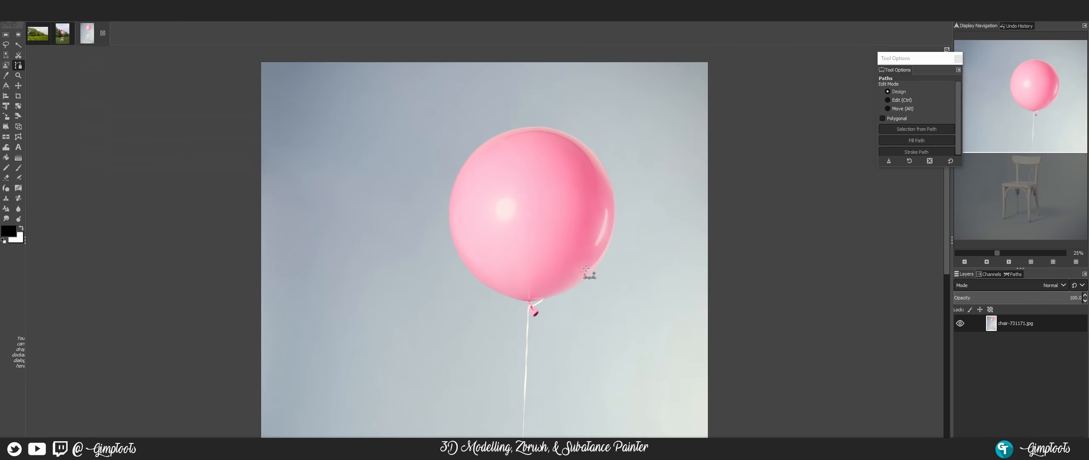
{"action": "scroll", "coordinate": [525, 188], "scroll_direction": "up", "scroll_amount": 1}
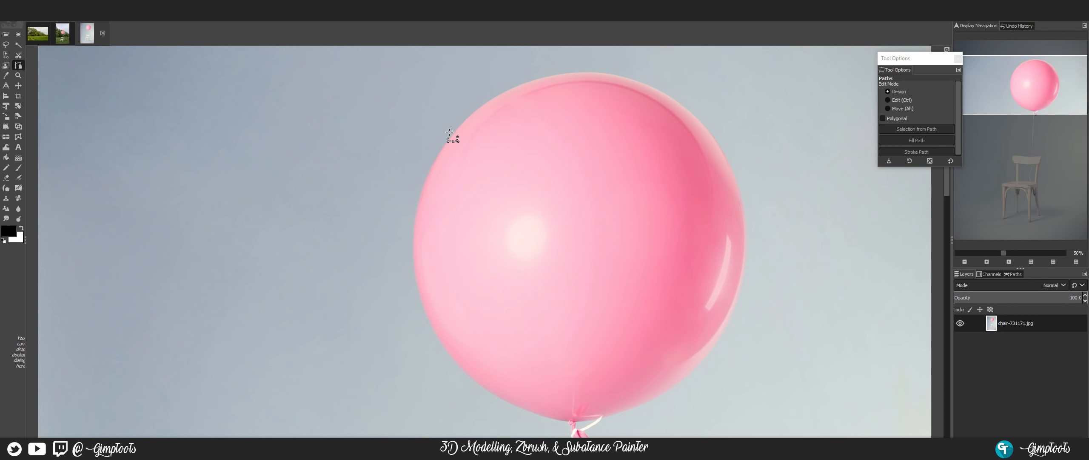
{"action": "left_click", "coordinate": [453, 132]}
{"action": "left_click", "coordinate": [587, 72]}
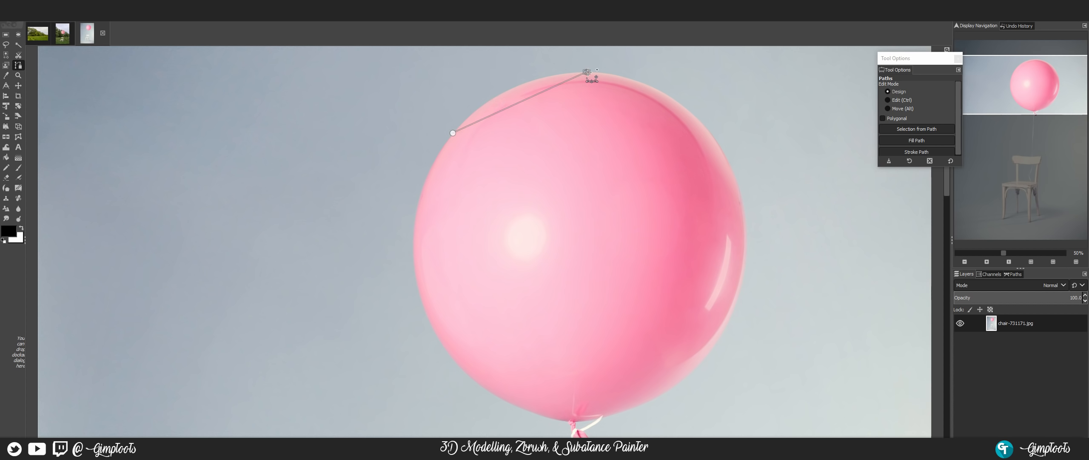
{"action": "left_click_drag", "start_coordinate": [587, 72], "coordinate": [674, 73]}
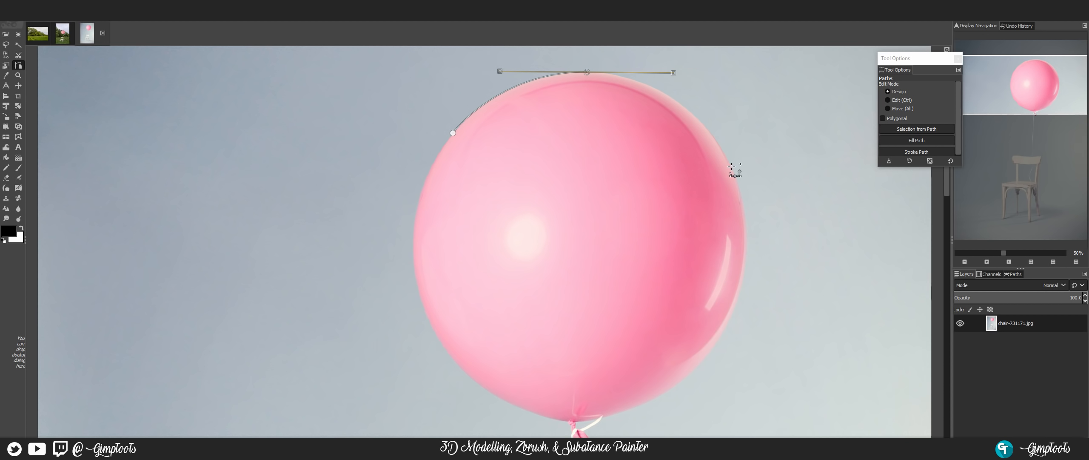
Continue the curved path down the balloon's right side, past the knot and up its left side.
{"action": "left_click_drag", "start_coordinate": [731, 166], "coordinate": [736, 180]}
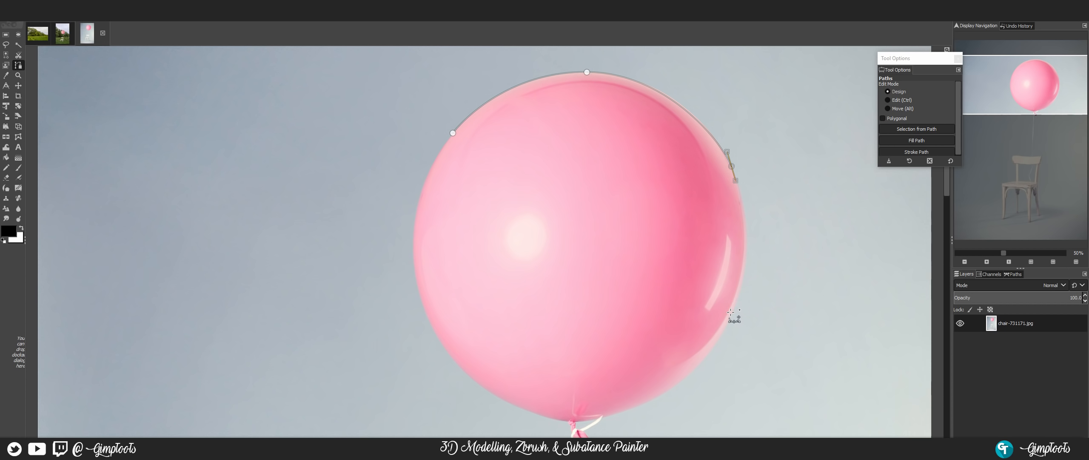
{"action": "left_click_drag", "start_coordinate": [732, 313], "coordinate": [700, 365]}
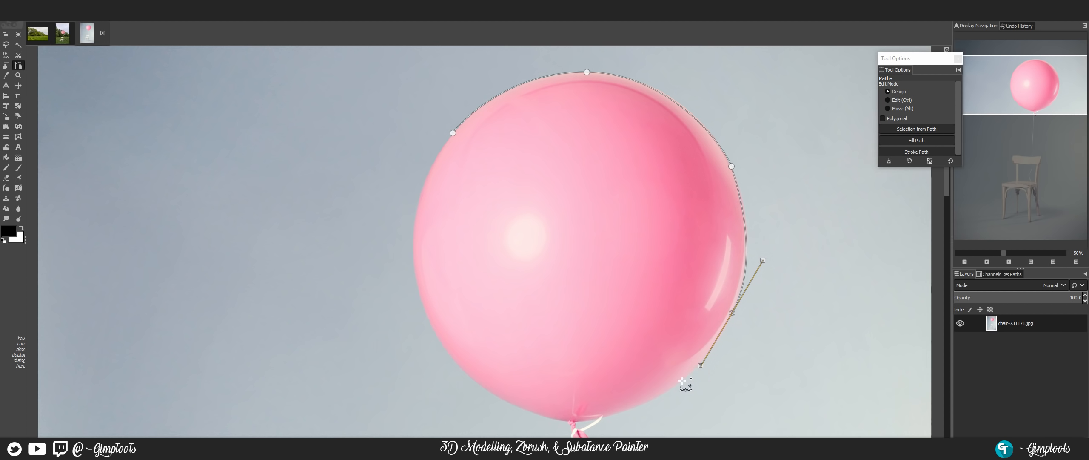
{"action": "left_click", "coordinate": [578, 420]}
{"action": "left_click_drag", "start_coordinate": [576, 420], "coordinate": [522, 416]}
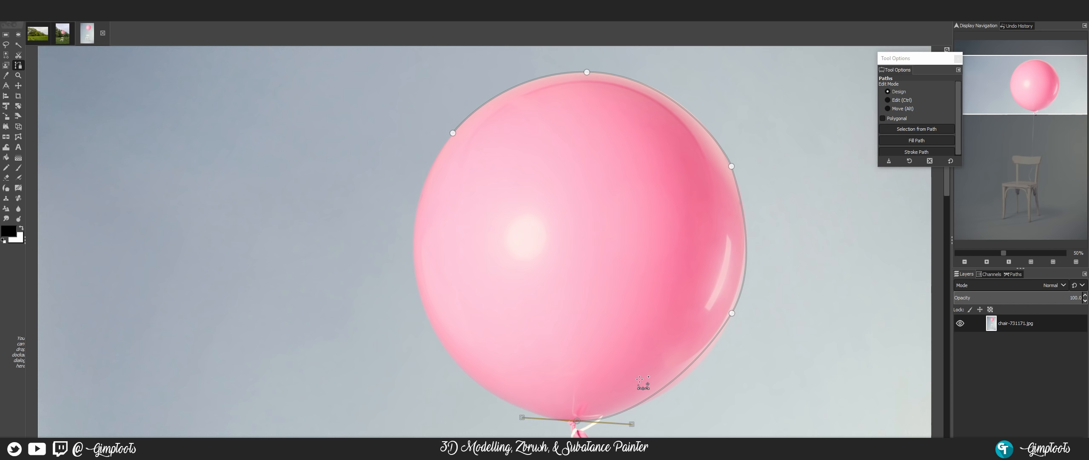
{"action": "left_click_drag", "start_coordinate": [419, 285], "coordinate": [410, 216]}
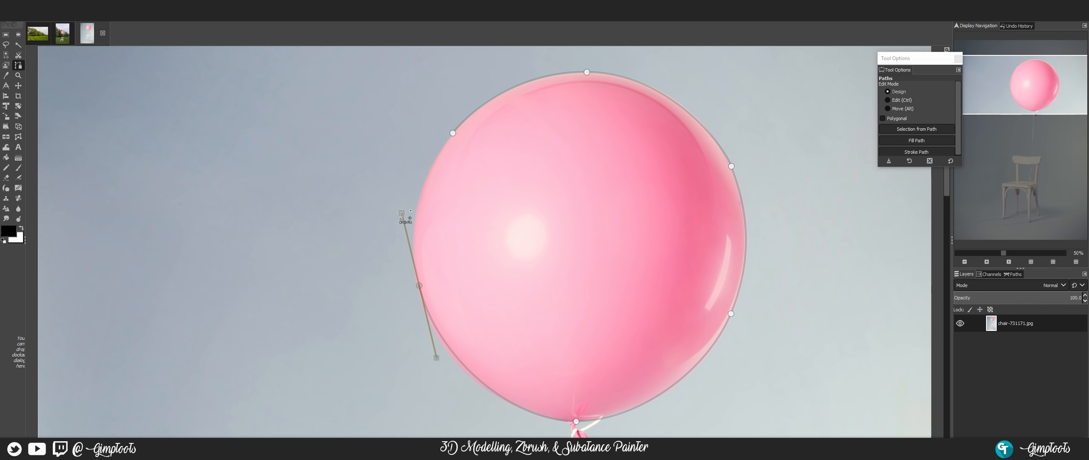
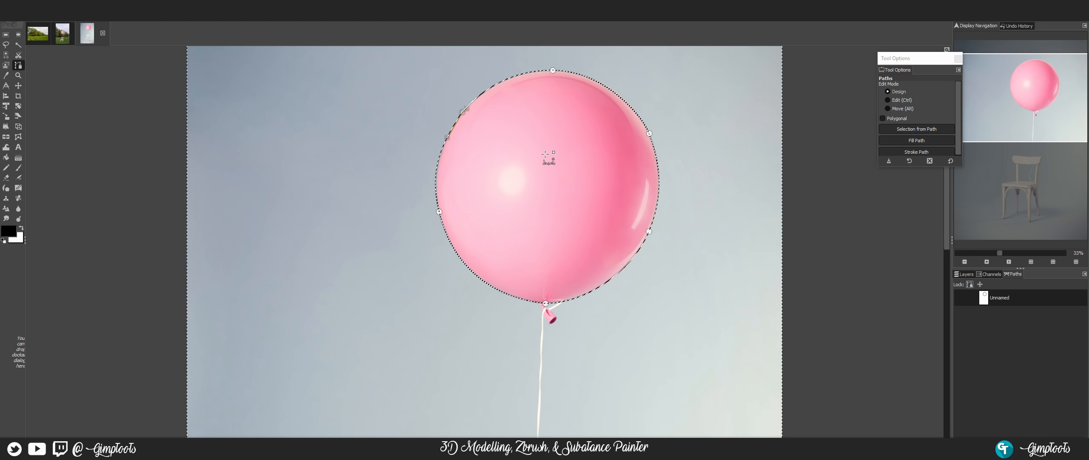
Feather the inverted balloon selection with the Feather command, lowering its pixel amount.
{"action": "left_click", "coordinate": [34, 17]}
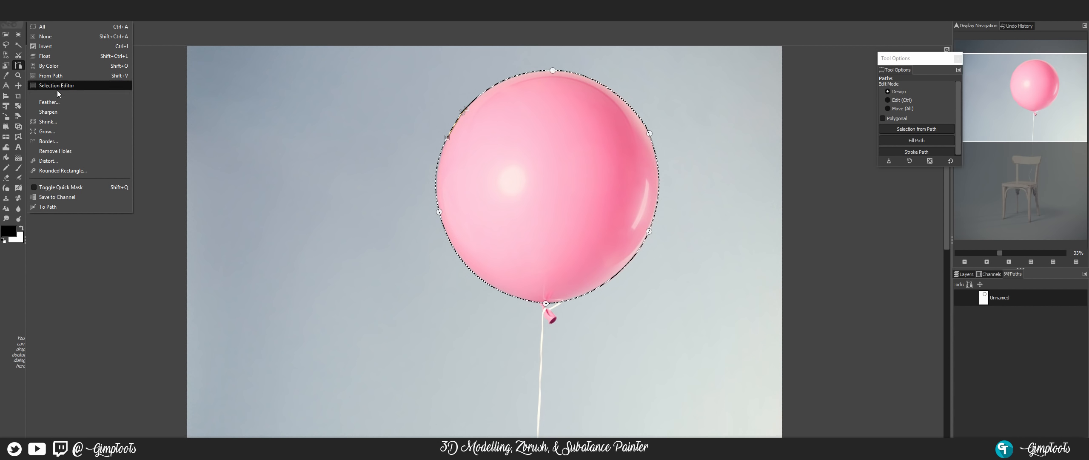
{"action": "left_click", "coordinate": [58, 101]}
{"action": "left_click", "coordinate": [75, 111]}
{"action": "scroll", "coordinate": [76, 111], "scroll_direction": "down", "scroll_amount": 6}
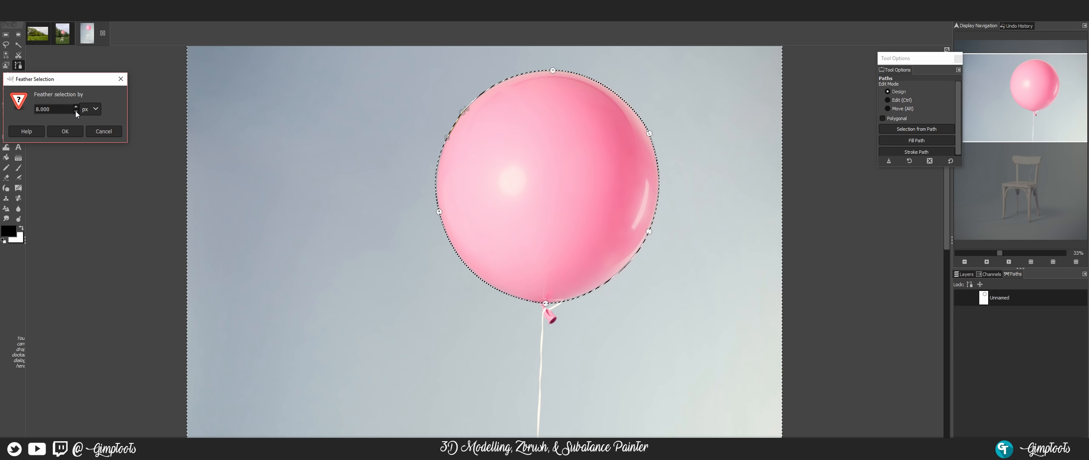
{"action": "left_click", "coordinate": [75, 111]}
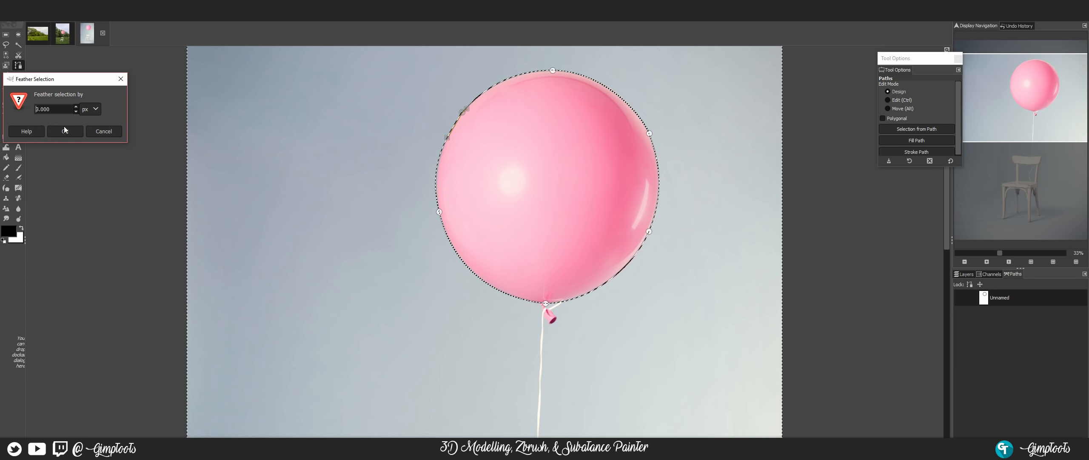
{"action": "key", "text": "Return"}
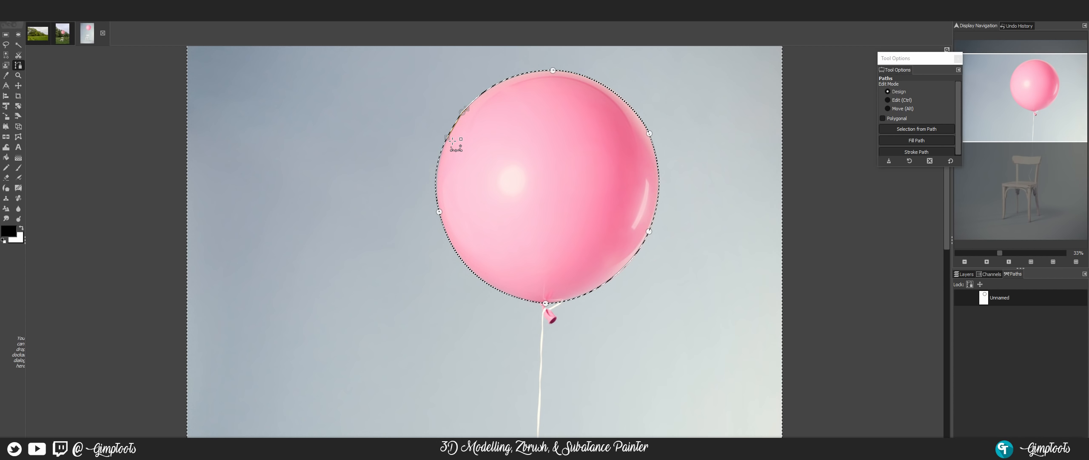
Delete the background around the balloon, clear the selection and return to the image's layer.
{"action": "key", "text": "Delete"}
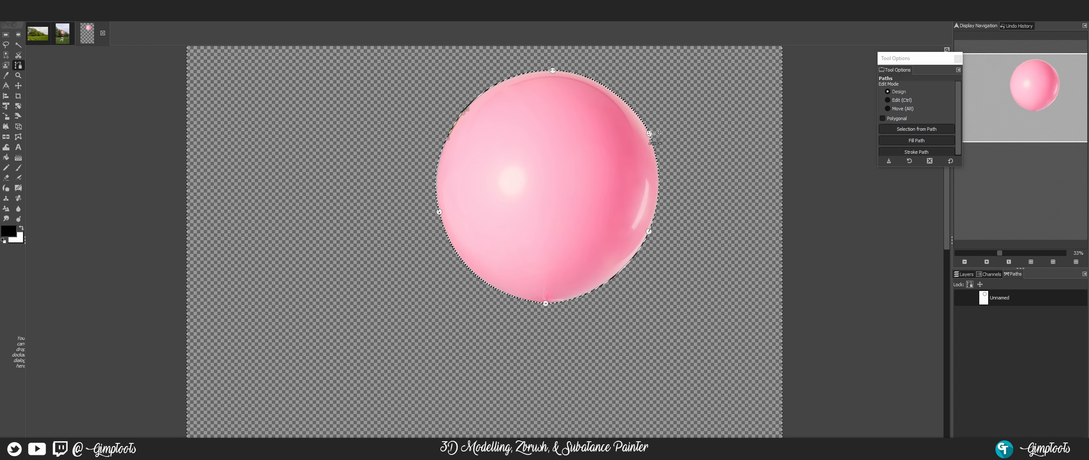
{"action": "key", "text": "ctrl+shift+a"}
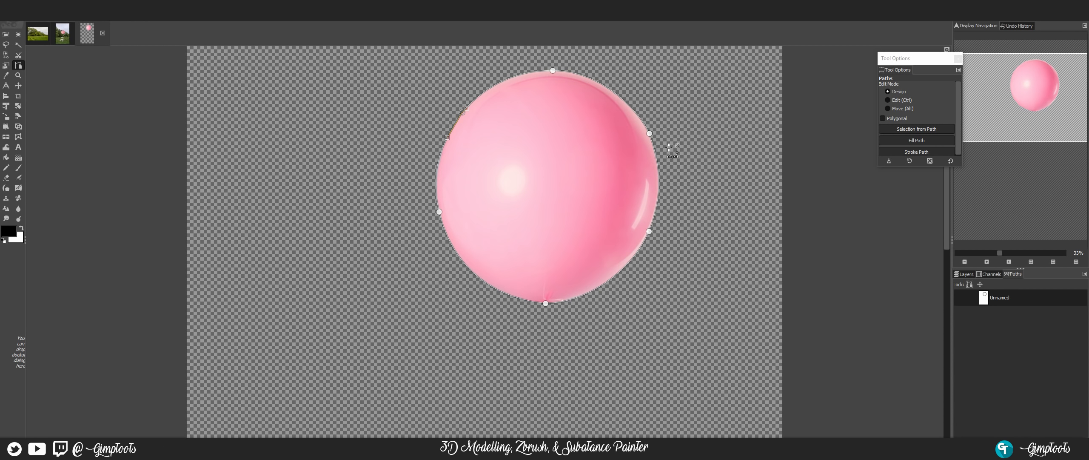
{"action": "left_click", "coordinate": [965, 274]}
{"action": "left_click", "coordinate": [1001, 326]}
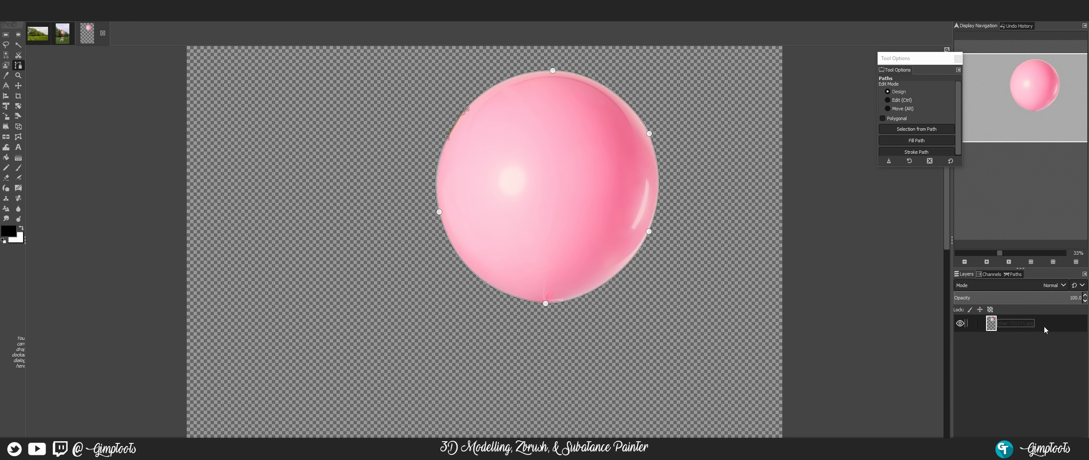
Switch to the Move tool and examine the cutout balloon's feathered edges up close.
{"action": "left_click", "coordinate": [18, 86]}
{"action": "key", "text": "1"}
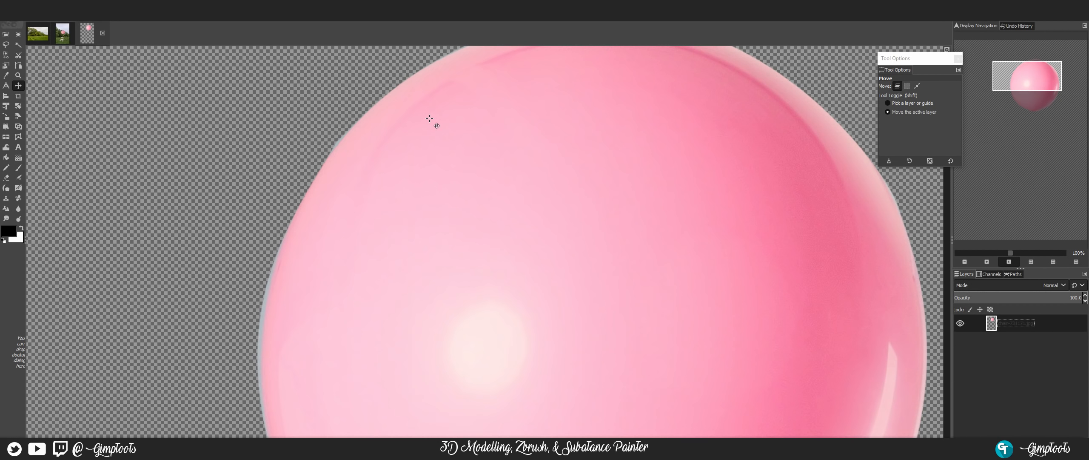
{"action": "key", "text": "minus"}
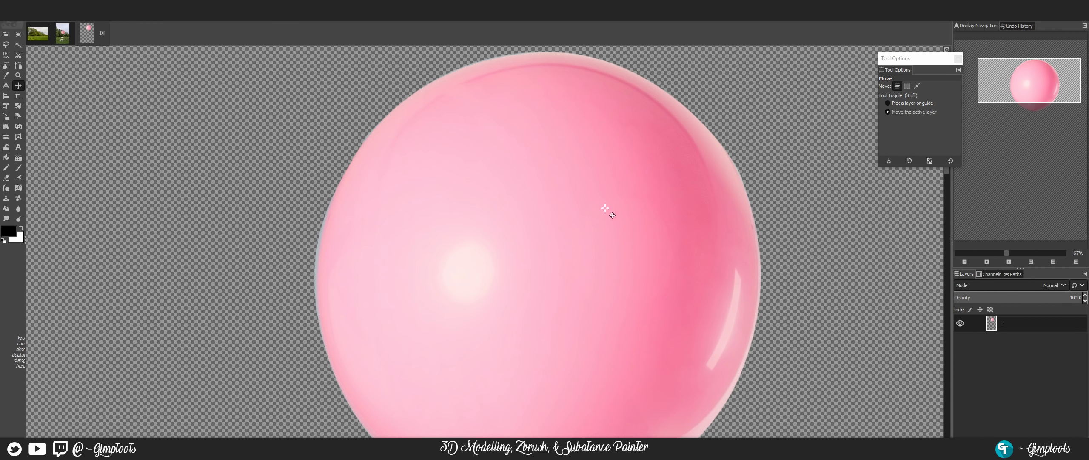
{"action": "scroll", "coordinate": [767, 170], "scroll_direction": "up", "scroll_amount": 1}
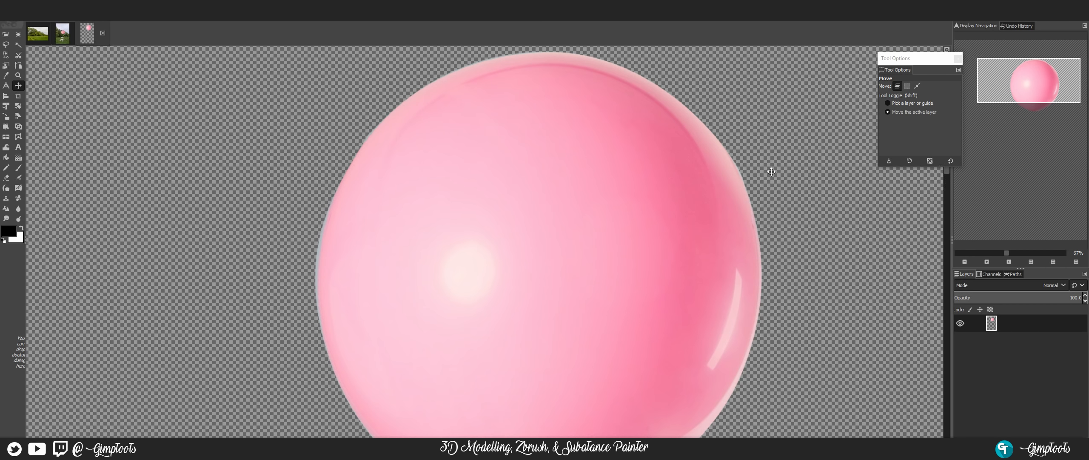
{"action": "scroll", "coordinate": [559, 170], "scroll_direction": "up", "scroll_amount": 1}
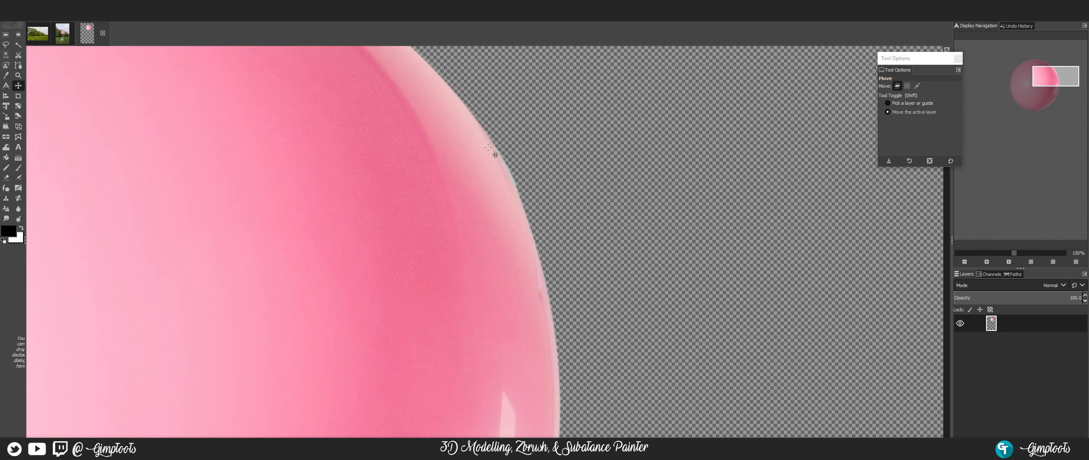
{"action": "scroll", "coordinate": [586, 218], "scroll_direction": "down", "scroll_amount": 3}
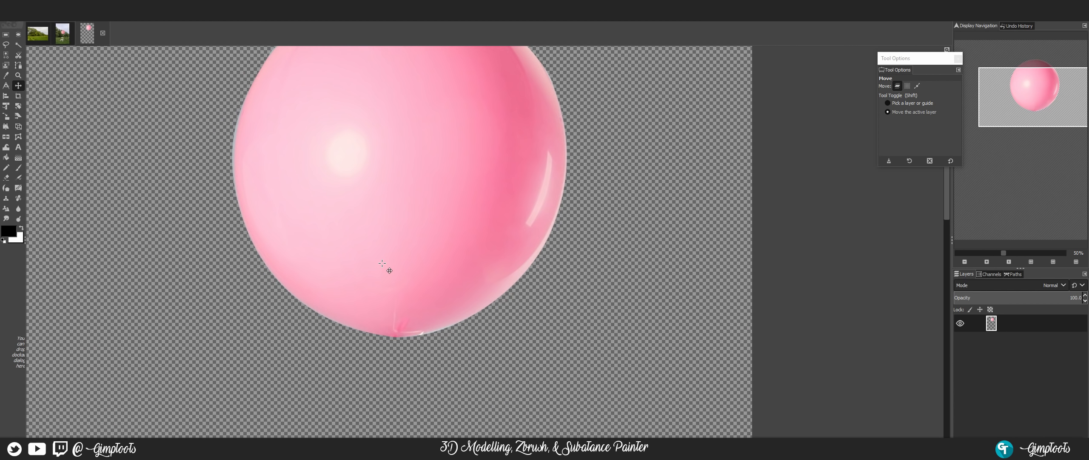
{"action": "left_click_drag", "start_coordinate": [382, 263], "coordinate": [403, 374]}
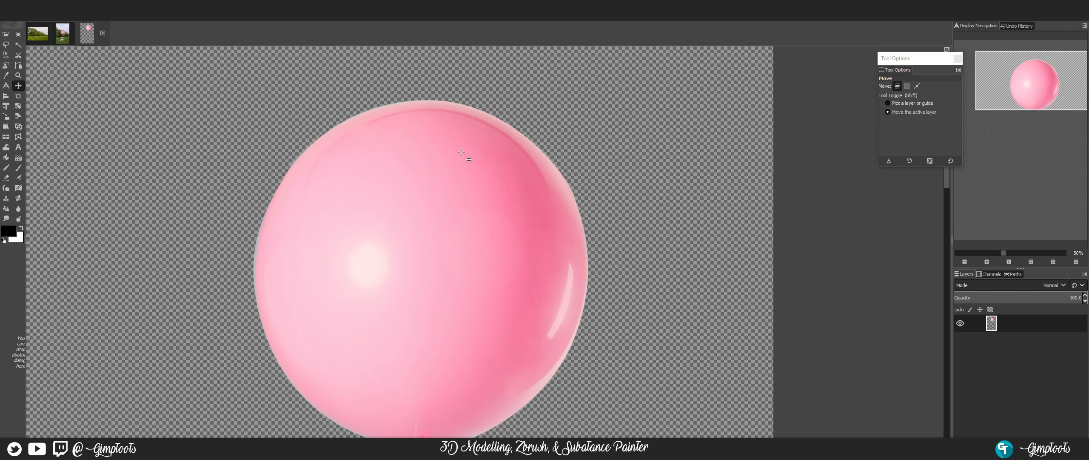
Undo the background deletion to restore the photo, and clear the remaining selection.
{"action": "key", "text": "ctrl+c"}
{"action": "scroll", "coordinate": [505, 162], "scroll_direction": "down", "scroll_amount": 2}
{"action": "key", "text": "ctrl+z"}
{"action": "key", "text": "ctrl+z"}
{"action": "key", "text": "ctrl+shift+a"}
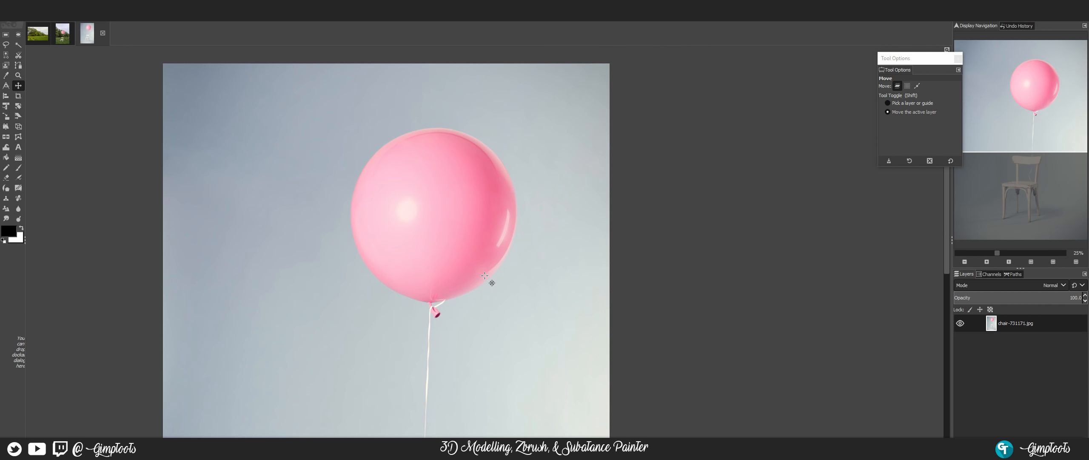
{"action": "left_click_drag", "start_coordinate": [484, 276], "coordinate": [489, 176]}
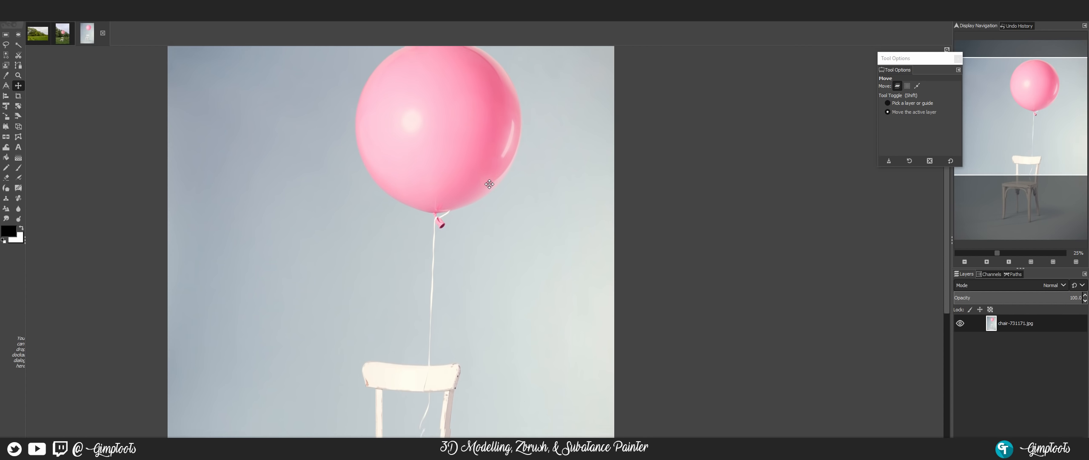
Convert the saved balloon path, Unnamed, to a selection.
{"action": "left_click", "coordinate": [1015, 274]}
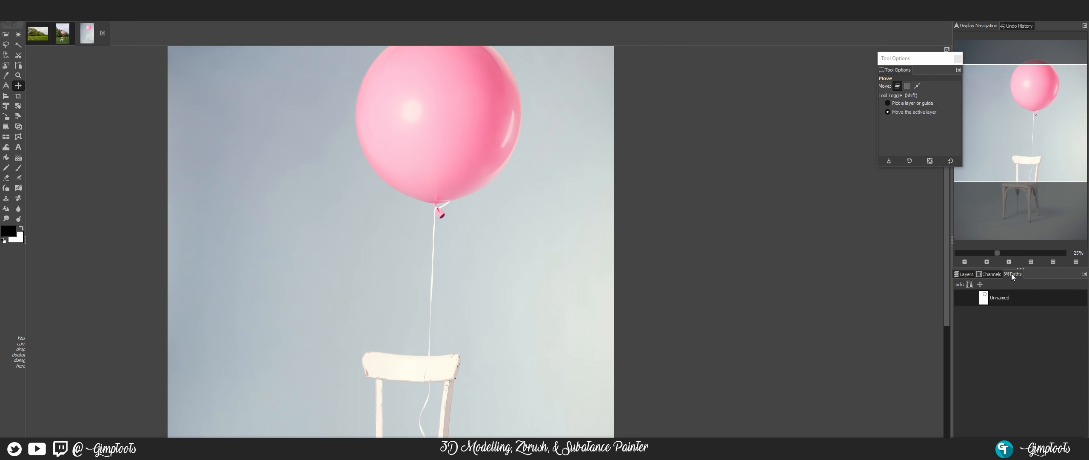
{"action": "left_click", "coordinate": [993, 298]}
{"action": "right_click", "coordinate": [996, 302]}
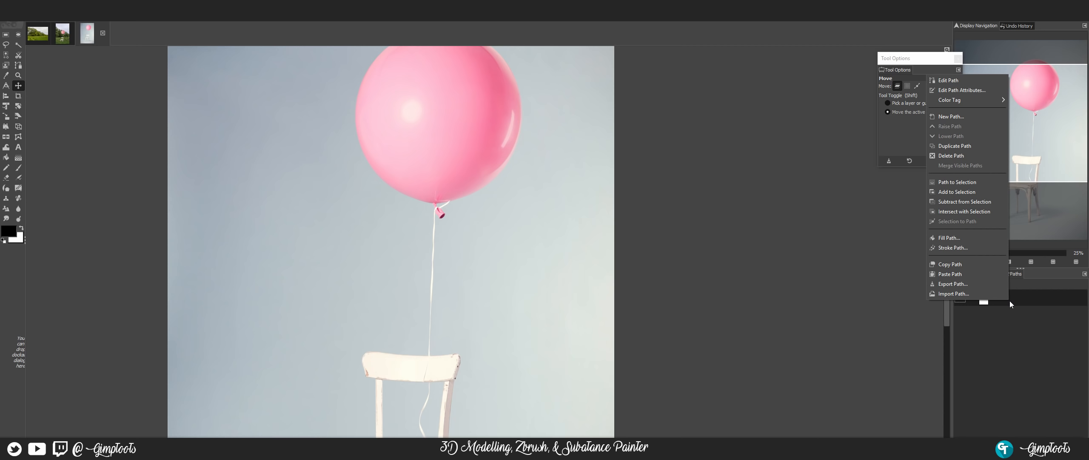
{"action": "left_click", "coordinate": [957, 182]}
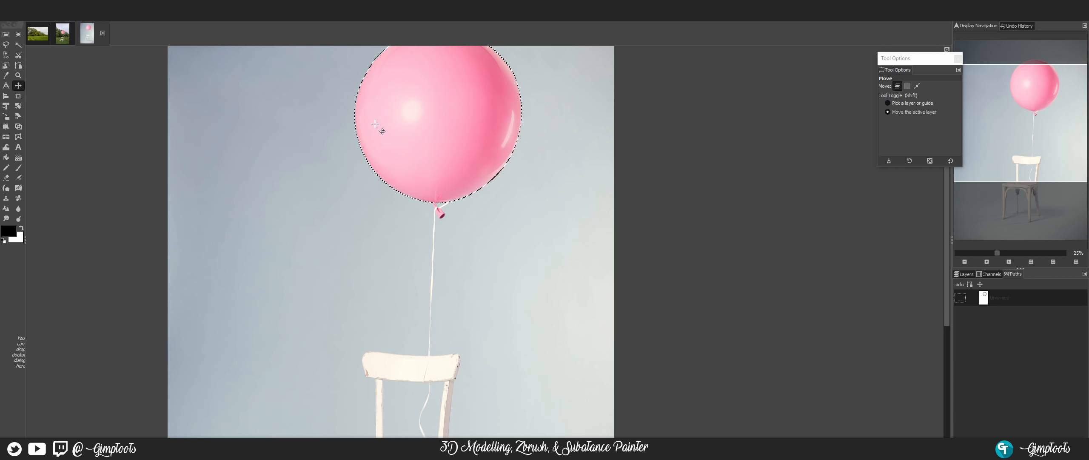
Clear the balloon selection and create a new empty path named Path.
{"action": "key", "text": "shift+ctrl+a"}
{"action": "double_click", "coordinate": [1011, 321]}
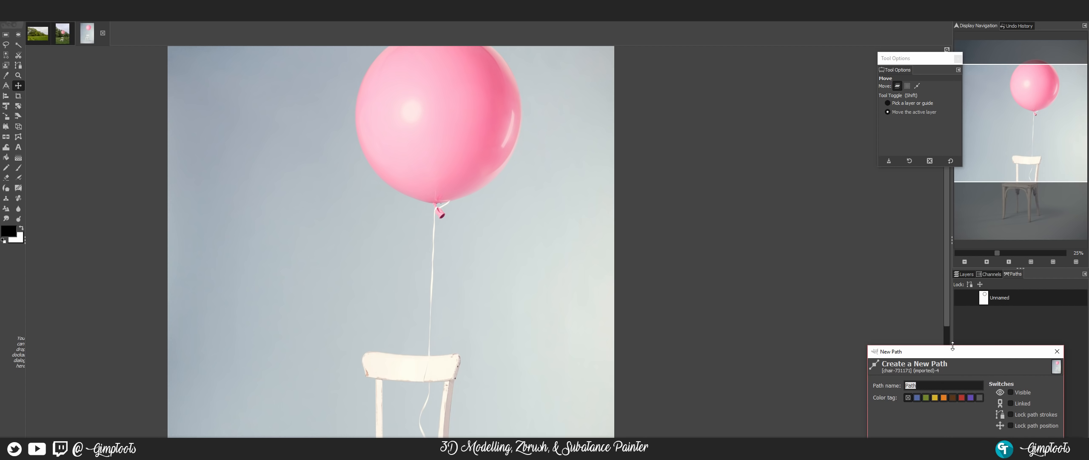
{"action": "left_click", "coordinate": [909, 399]}
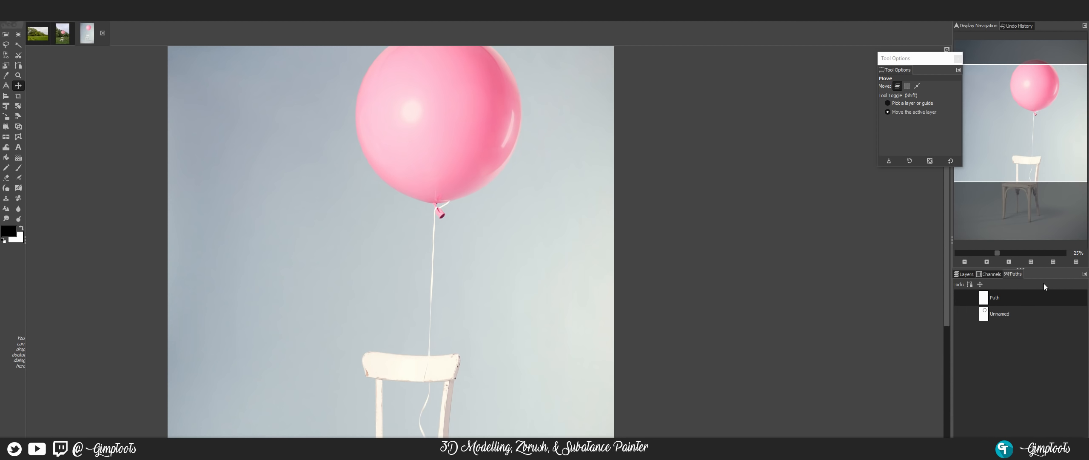
Rename the traced balloon's path as Balloon and return to the layer list.
{"action": "double_click", "coordinate": [1000, 314]}
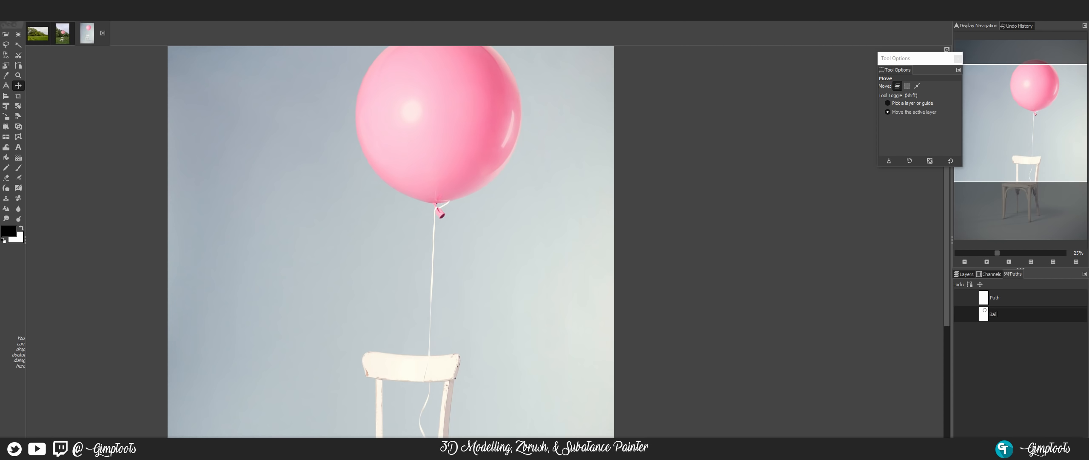
{"action": "type", "text": "Balloon"}
{"action": "double_click", "coordinate": [1018, 300]}
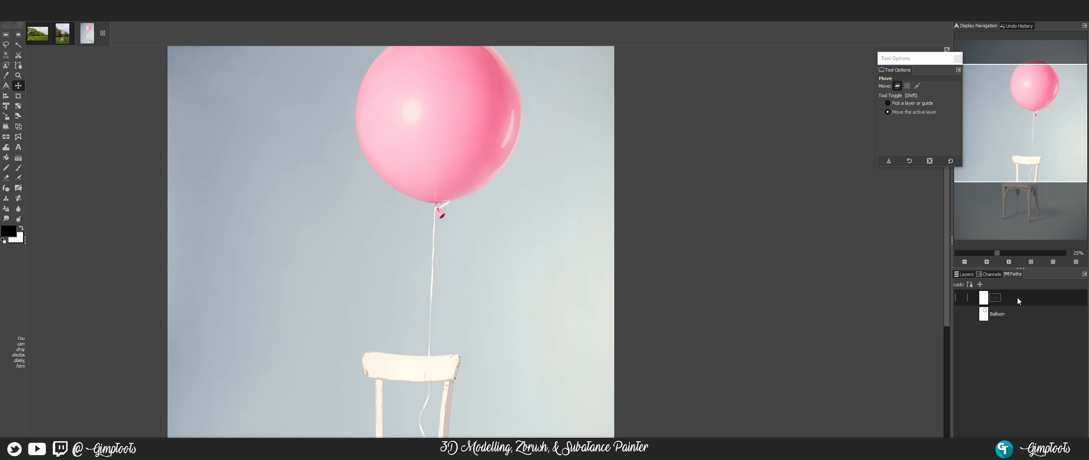
{"action": "left_click", "coordinate": [969, 275]}
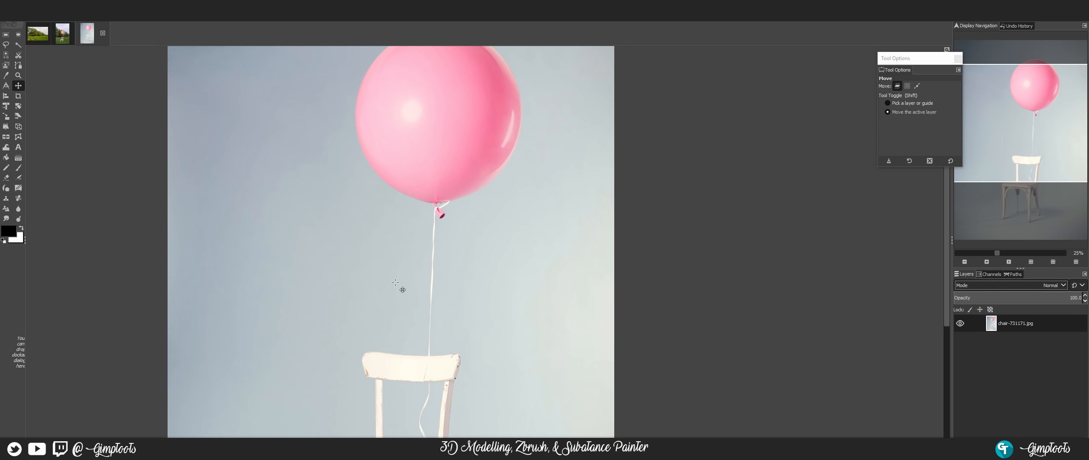
{"action": "key", "text": "space"}
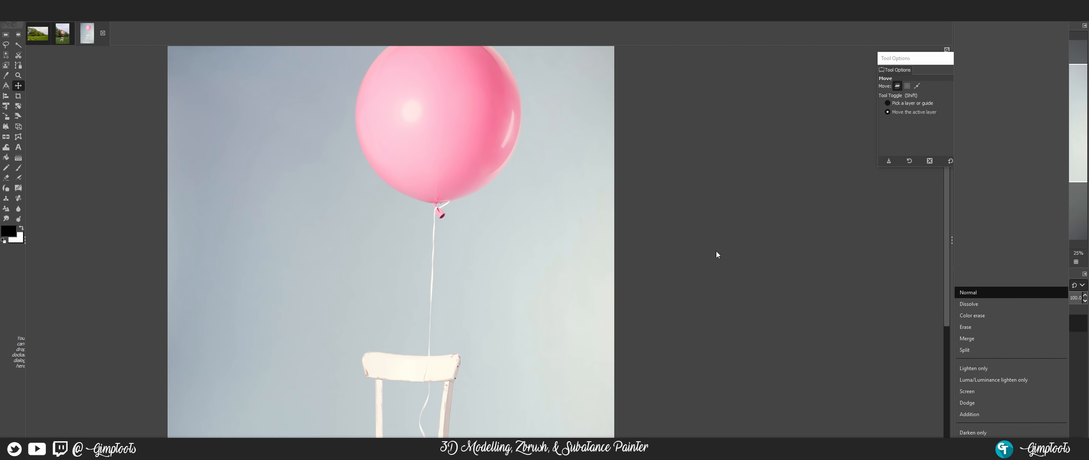
{"action": "key", "text": "Escape"}
With the Paths tool, start a path around the upper right corner of the chair's backrest, down to its lower edge.
{"action": "left_click_drag", "start_coordinate": [522, 330], "coordinate": [547, 158]}
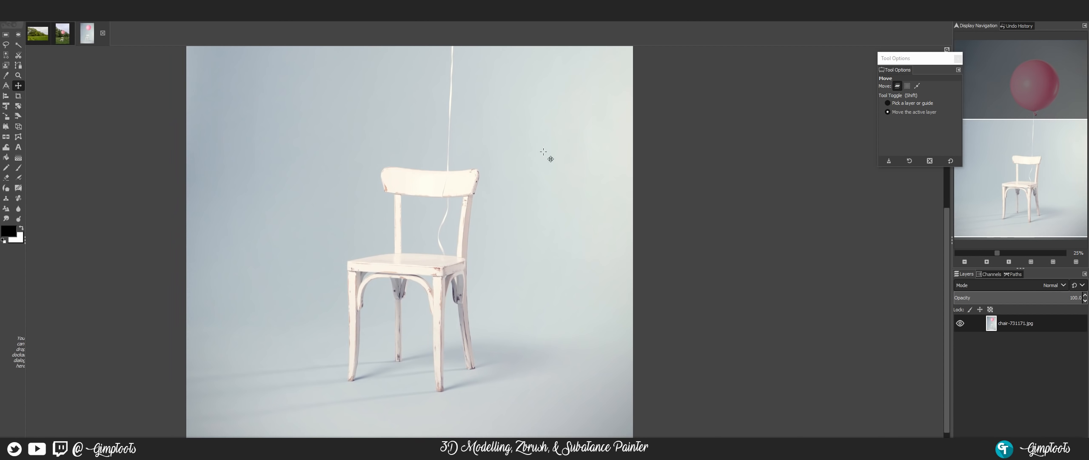
{"action": "scroll", "coordinate": [548, 158], "scroll_direction": "up", "scroll_amount": 2}
{"action": "scroll", "coordinate": [480, 197], "scroll_direction": "up", "scroll_amount": 1}
{"action": "scroll", "coordinate": [480, 197], "scroll_direction": "right", "scroll_amount": 2}
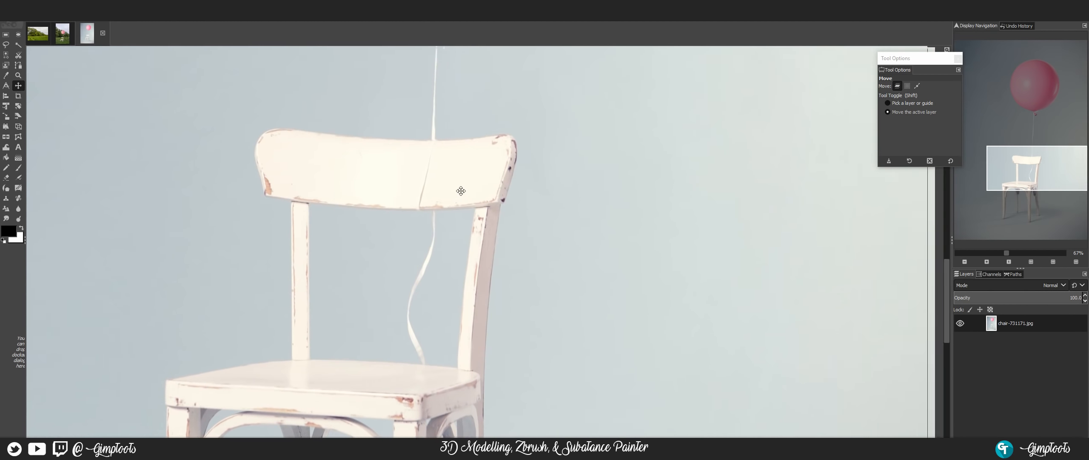
{"action": "left_click", "coordinate": [17, 65]}
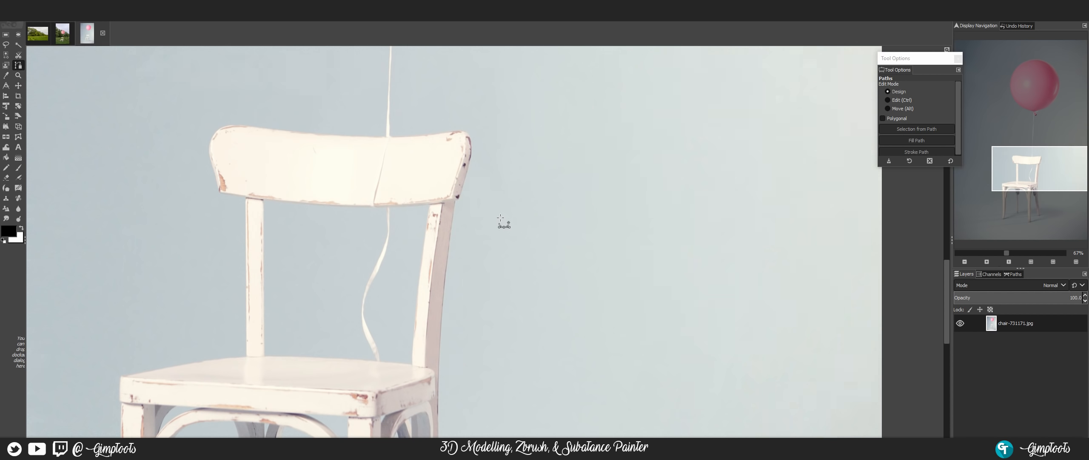
{"action": "scroll", "coordinate": [498, 222], "scroll_direction": "up", "scroll_amount": 2}
{"action": "scroll", "coordinate": [466, 300], "scroll_direction": "up", "scroll_amount": 1}
{"action": "left_click", "coordinate": [366, 121]}
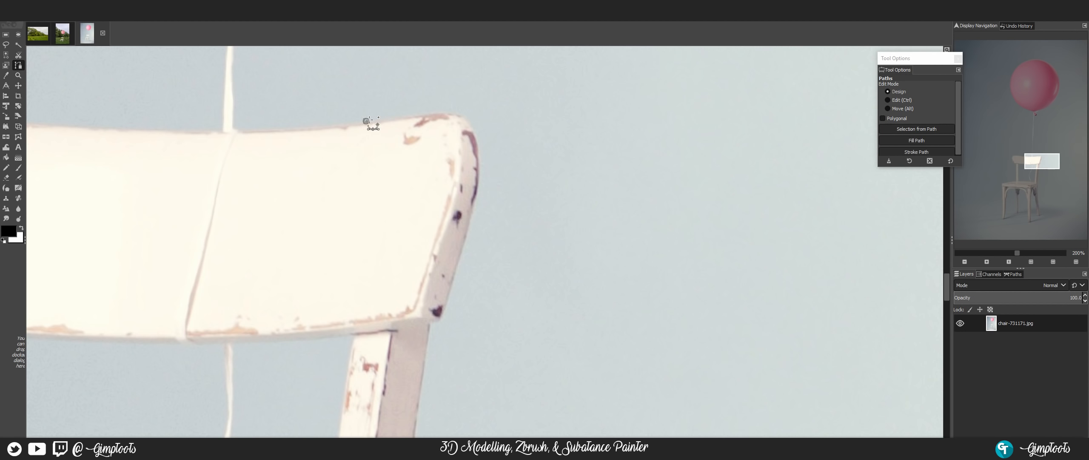
{"action": "left_click", "coordinate": [439, 113]}
{"action": "left_click_drag", "start_coordinate": [470, 123], "coordinate": [479, 141]}
{"action": "left_click", "coordinate": [479, 179]}
{"action": "left_click_drag", "start_coordinate": [442, 316], "coordinate": [430, 325]}
Continue the path down the outer edge of the chair's right rear post, past the seat, with curved anchors.
{"action": "scroll", "coordinate": [488, 231], "scroll_direction": "down", "scroll_amount": 2}
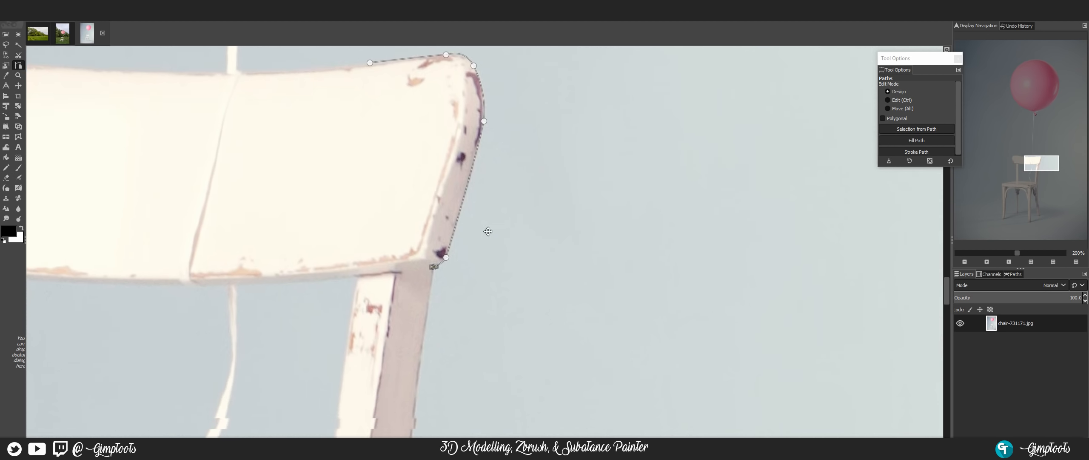
{"action": "scroll", "coordinate": [490, 204], "scroll_direction": "down", "scroll_amount": 3}
{"action": "scroll", "coordinate": [481, 262], "scroll_direction": "down", "scroll_amount": 7}
{"action": "scroll", "coordinate": [496, 107], "scroll_direction": "up", "scroll_amount": 4}
{"action": "left_click", "coordinate": [419, 297]}
{"action": "left_click_drag", "start_coordinate": [418, 296], "coordinate": [415, 318]}
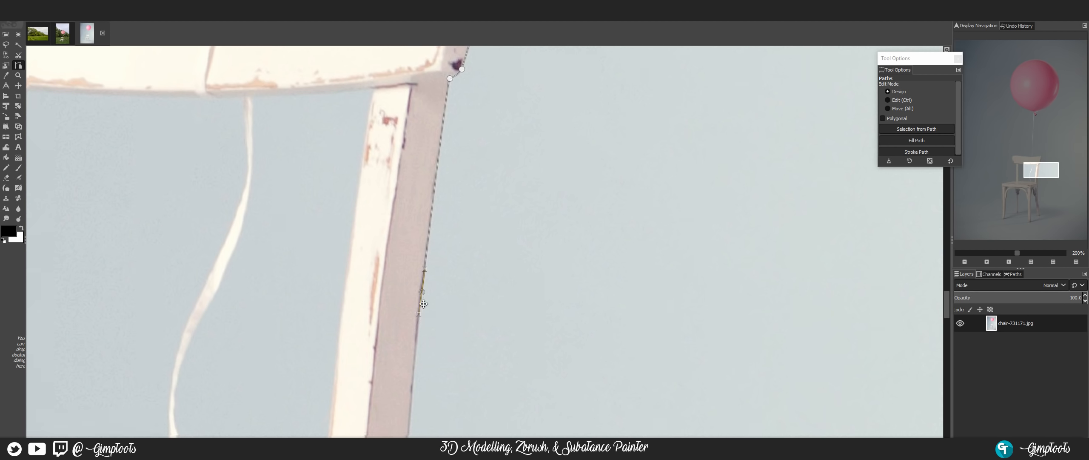
{"action": "scroll", "coordinate": [417, 298], "scroll_direction": "down", "scroll_amount": 7}
{"action": "left_click_drag", "start_coordinate": [398, 264], "coordinate": [402, 293]}
{"action": "scroll", "coordinate": [402, 293], "scroll_direction": "down", "scroll_amount": 3}
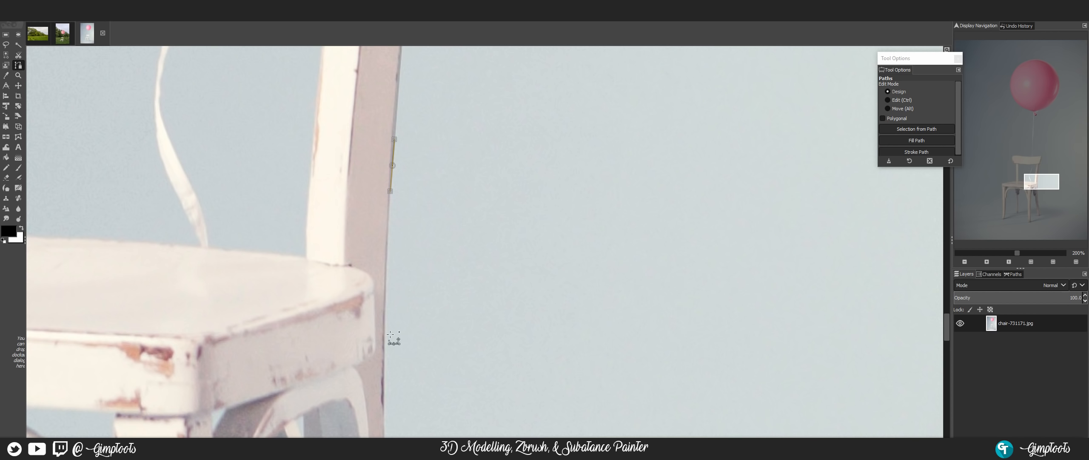
{"action": "left_click_drag", "start_coordinate": [386, 347], "coordinate": [387, 374]}
Extend the path along the outer edge of the rear right chair leg and around its foot.
{"action": "scroll", "coordinate": [385, 373], "scroll_direction": "down", "scroll_amount": 5}
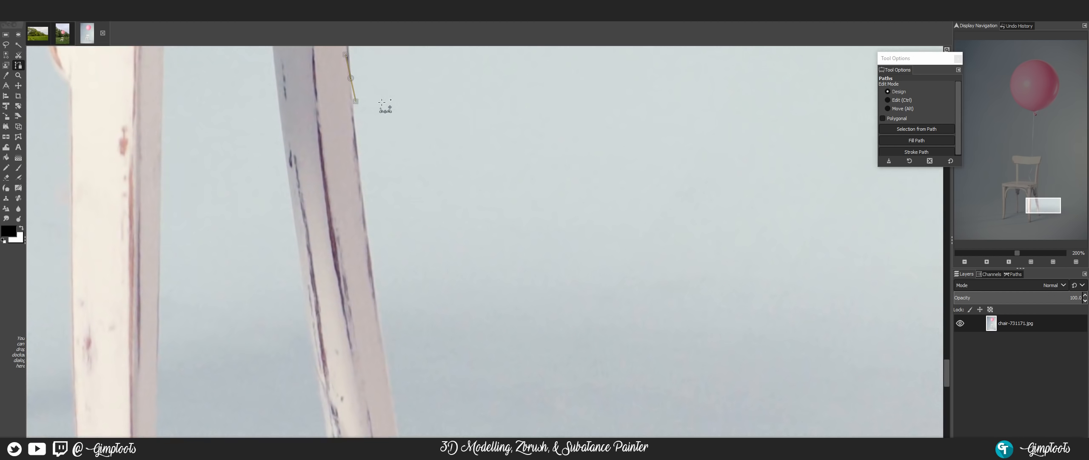
{"action": "scroll", "coordinate": [389, 320], "scroll_direction": "down", "scroll_amount": 5}
{"action": "left_click_drag", "start_coordinate": [357, 185], "coordinate": [365, 215]}
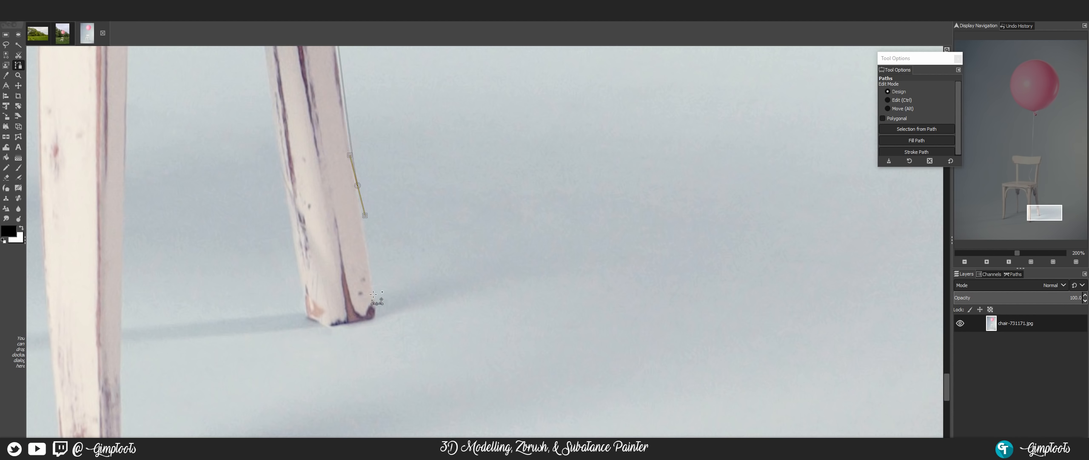
{"action": "left_click", "coordinate": [376, 315]}
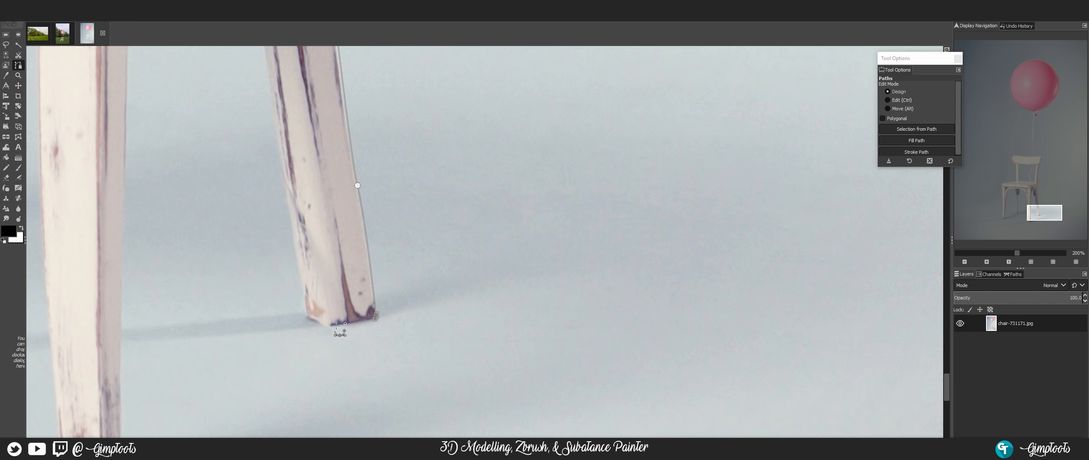
Trace the path back up the inner side of the leg and post, and finish it at the starting anchor on the backrest.
{"action": "scroll", "coordinate": [265, 100], "scroll_direction": "up", "scroll_amount": 5}
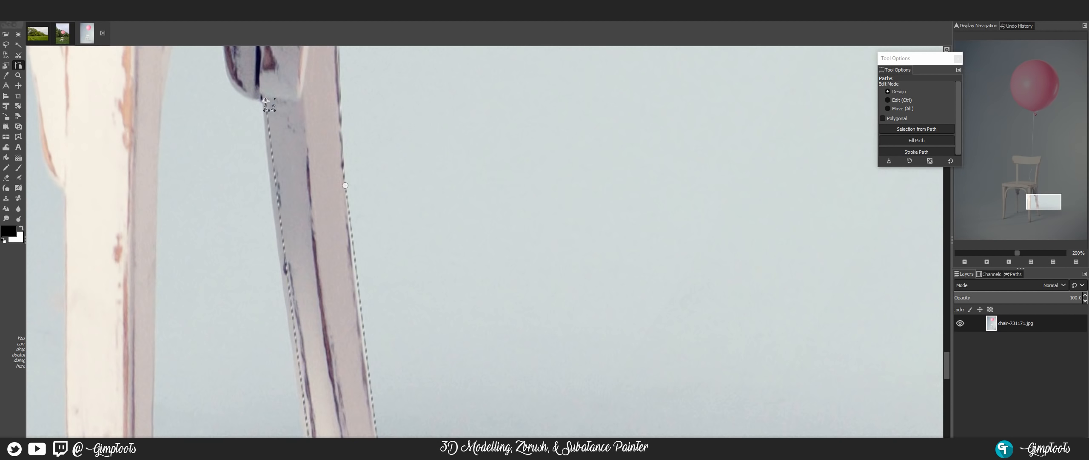
{"action": "left_click_drag", "start_coordinate": [266, 101], "coordinate": [357, 313]}
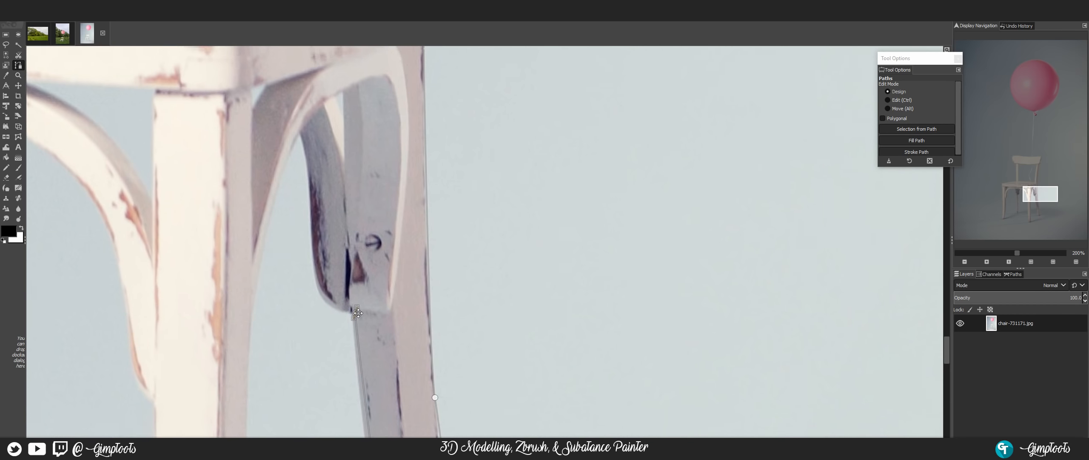
{"action": "scroll", "coordinate": [357, 313], "scroll_direction": "up", "scroll_amount": 5}
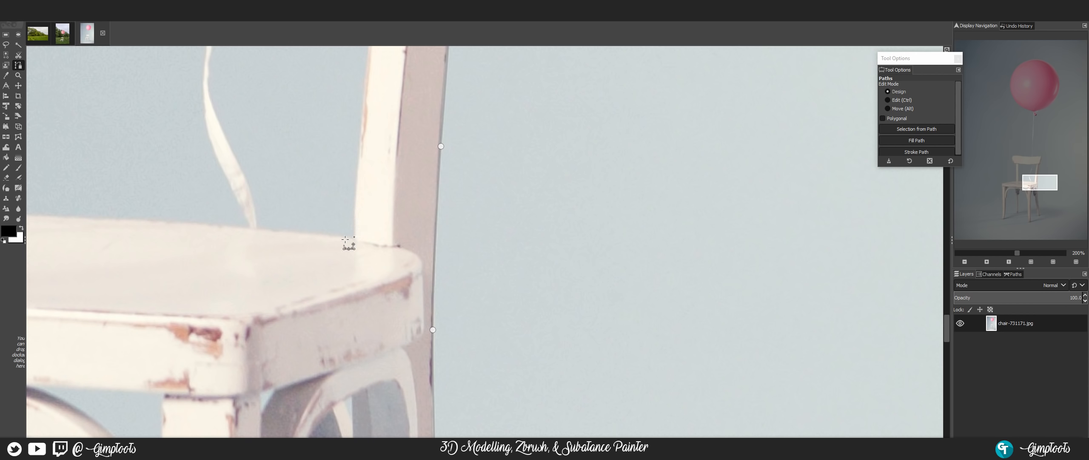
{"action": "left_click", "coordinate": [353, 237]}
{"action": "left_click_drag", "start_coordinate": [357, 240], "coordinate": [377, 359]}
{"action": "left_click_drag", "start_coordinate": [393, 100], "coordinate": [386, 248]}
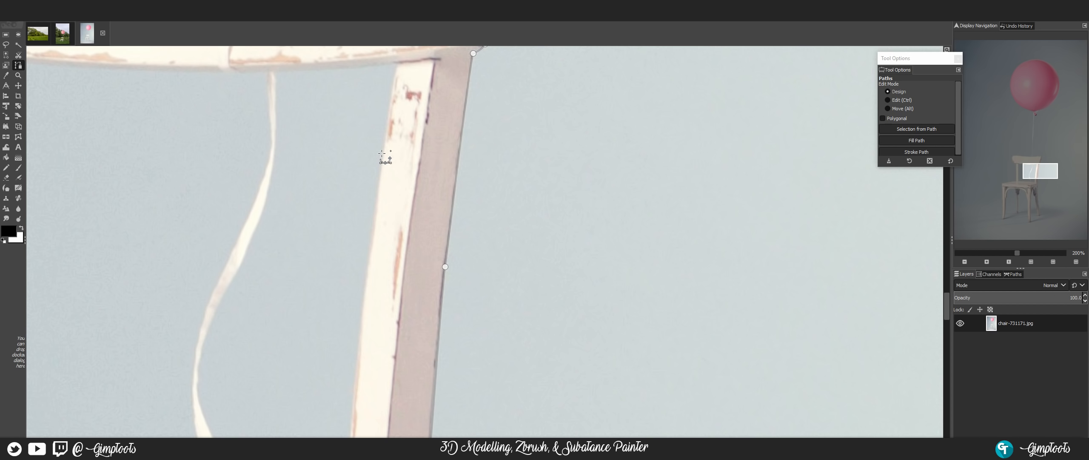
{"action": "left_click_drag", "start_coordinate": [382, 153], "coordinate": [391, 127]}
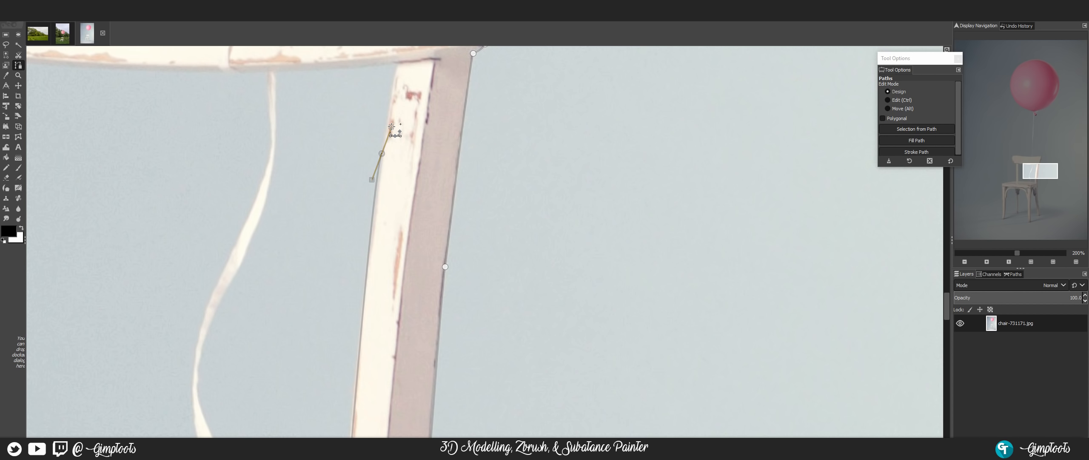
{"action": "scroll", "coordinate": [360, 204], "scroll_direction": "up", "scroll_amount": 5}
{"action": "left_click", "coordinate": [359, 203]}
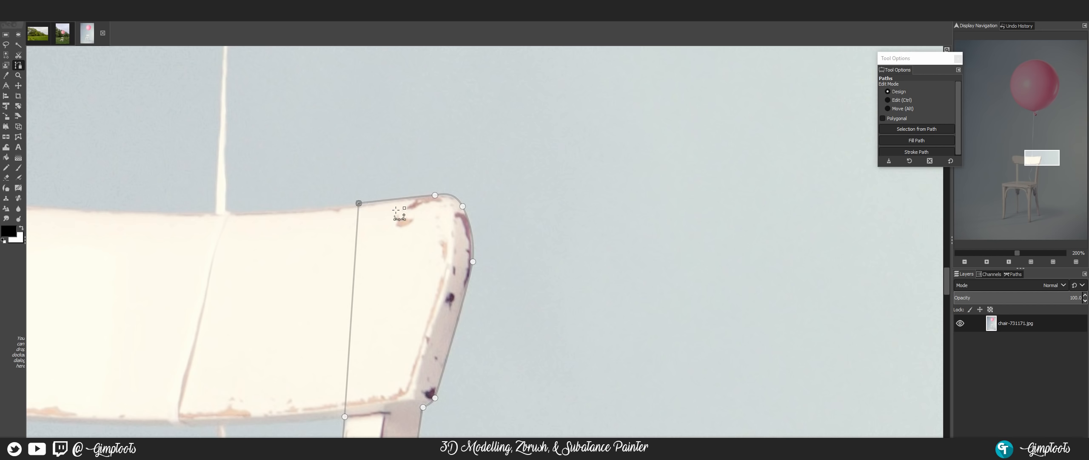
Delete the empty path named Path from the saved paths.
{"action": "left_click", "coordinate": [1015, 274]}
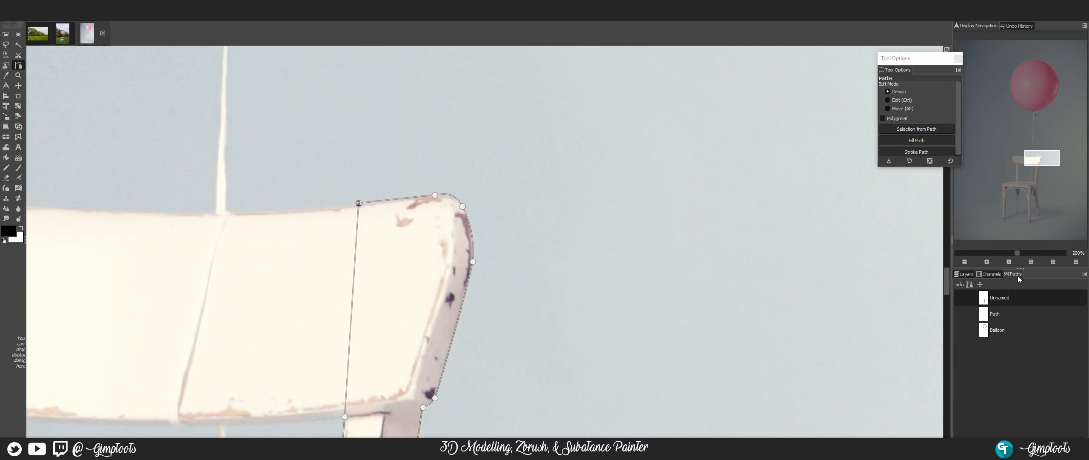
{"action": "double_click", "coordinate": [1008, 313]}
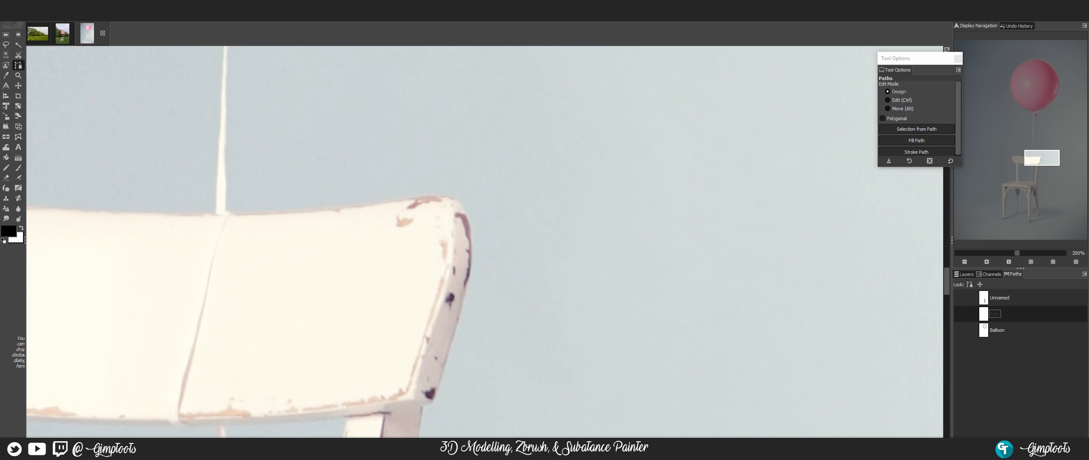
{"action": "left_click", "coordinate": [1079, 452]}
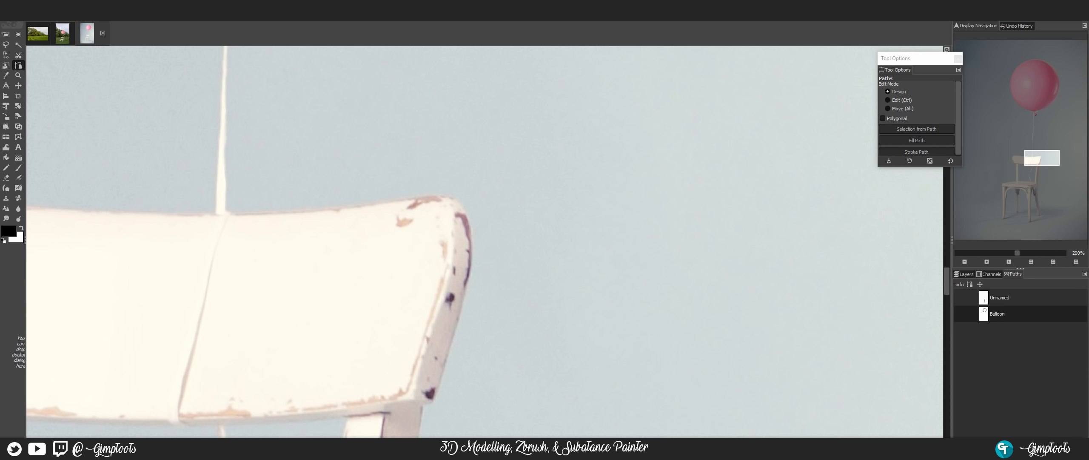
Convert the chair leg's path, Unnamed, to a selection and invert the selection.
{"action": "double_click", "coordinate": [1045, 296]}
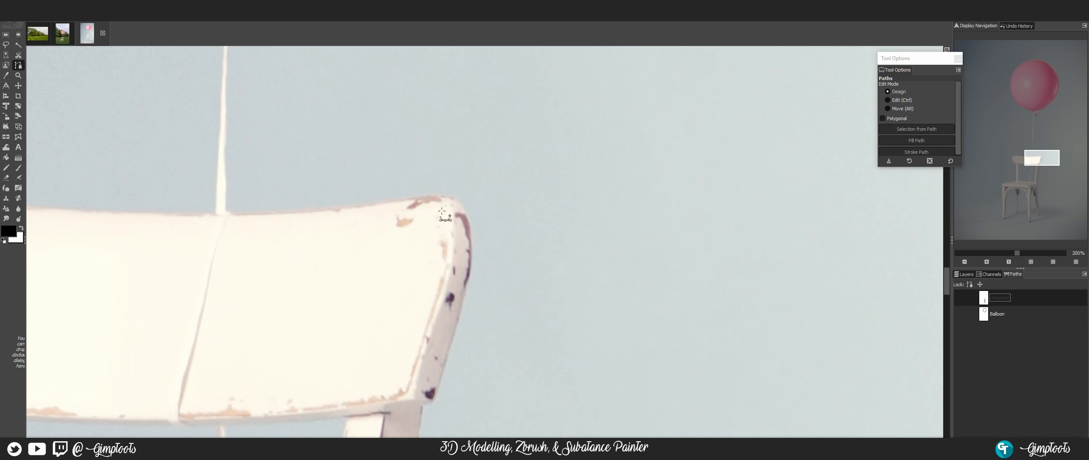
{"action": "right_click", "coordinate": [1022, 302]}
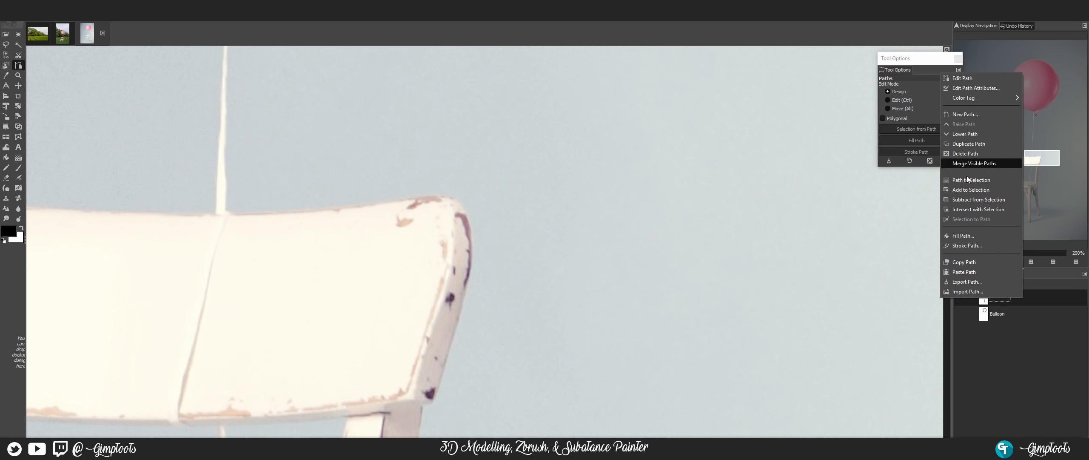
{"action": "left_click", "coordinate": [1015, 164]}
{"action": "scroll", "coordinate": [489, 276], "scroll_direction": "down", "scroll_amount": 3}
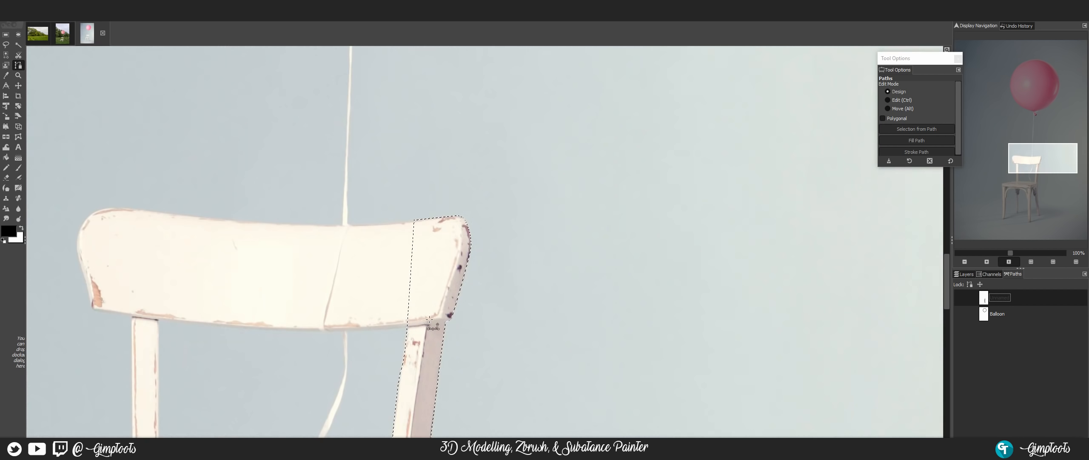
{"action": "scroll", "coordinate": [457, 321], "scroll_direction": "up", "scroll_amount": 1}
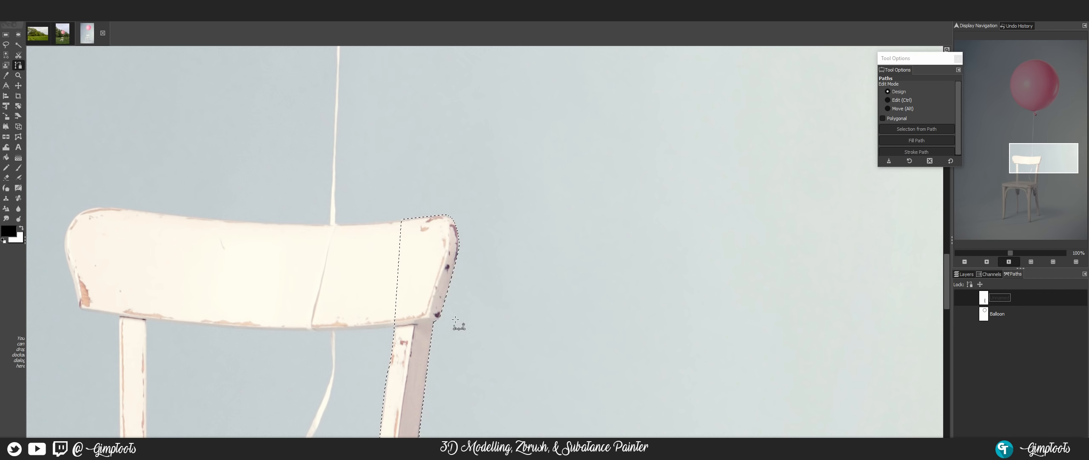
{"action": "key", "text": "ctrl+i"}
Delete everything around the traced chair leg, inspect the cutout, and undo the deletion.
{"action": "key", "text": "Delete"}
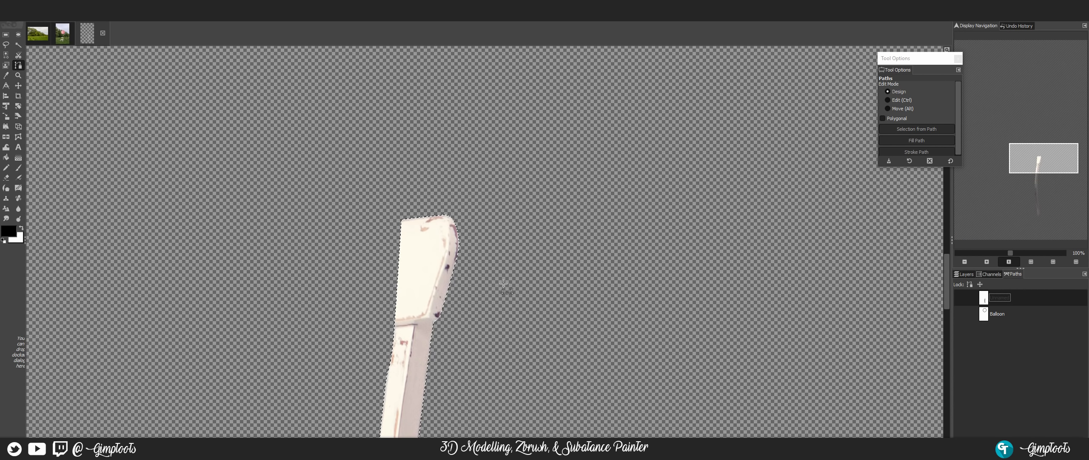
{"action": "scroll", "coordinate": [583, 336], "scroll_direction": "down", "scroll_amount": 4}
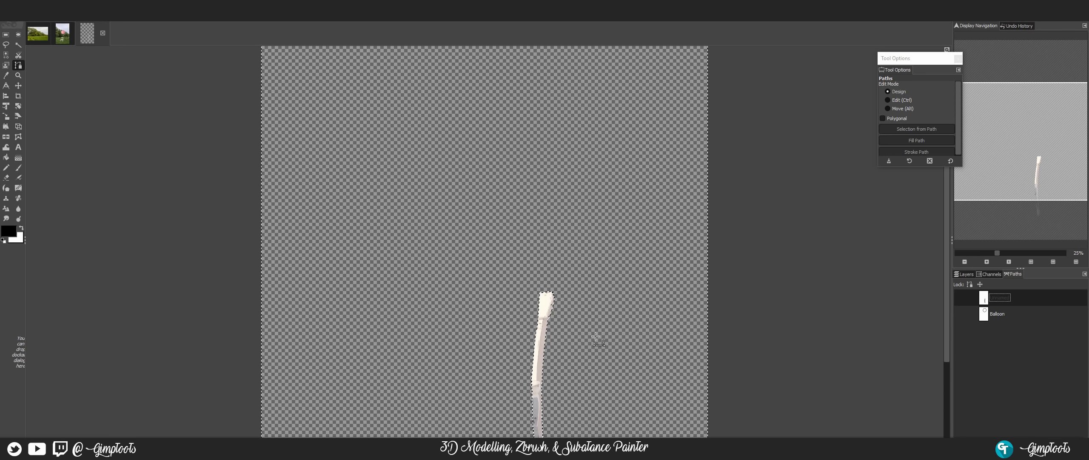
{"action": "key", "text": "ctrl+z"}
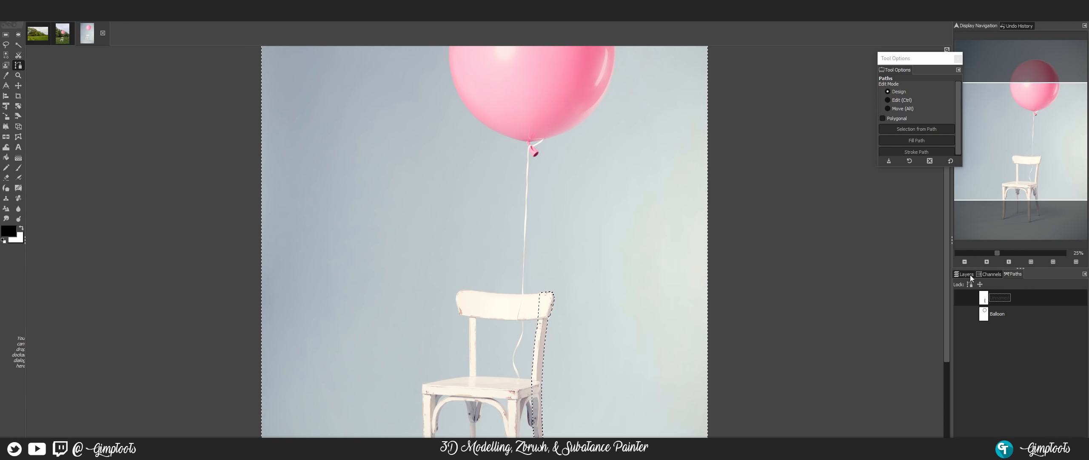
Add a White (full opacity) mask to the chair-731171.jpg layer and fill the inverted selection on it with black.
{"action": "left_click", "coordinate": [969, 274]}
{"action": "right_click", "coordinate": [1051, 324]}
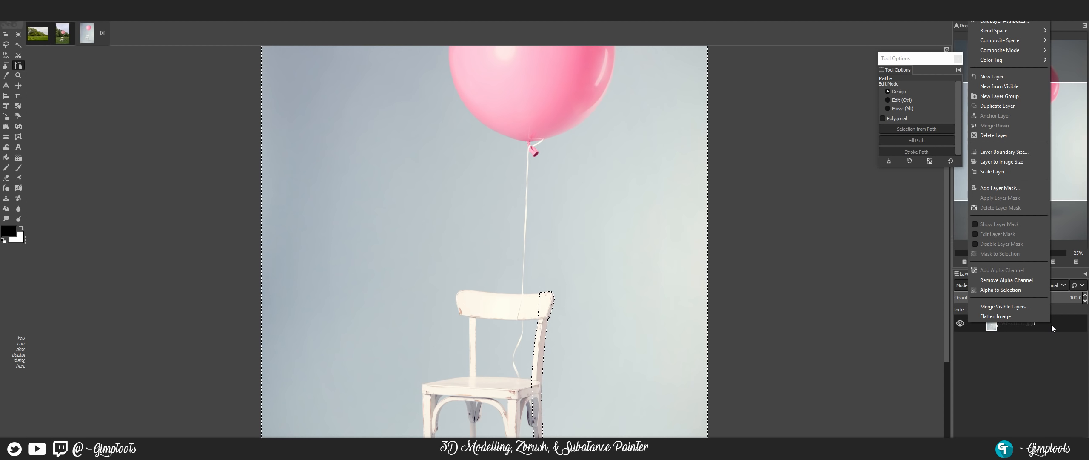
{"action": "left_click", "coordinate": [997, 187]}
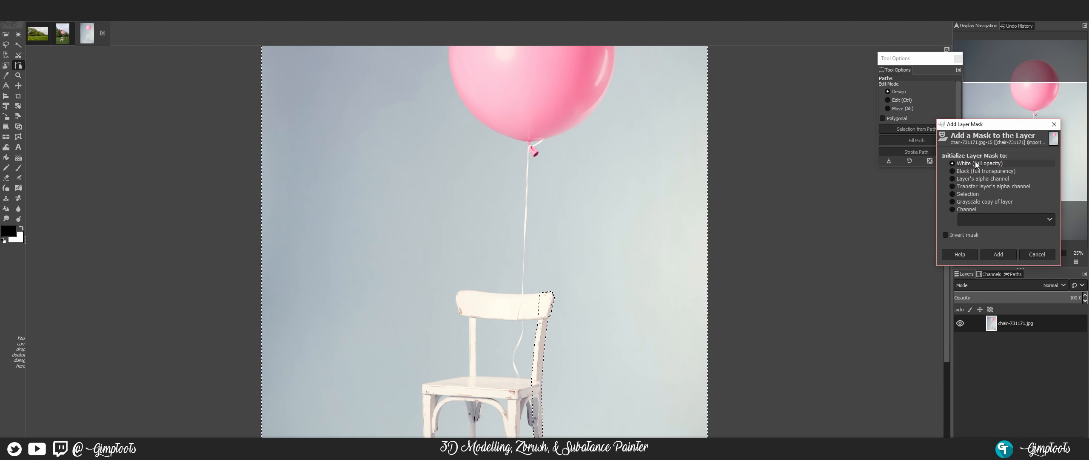
{"action": "left_click", "coordinate": [997, 254]}
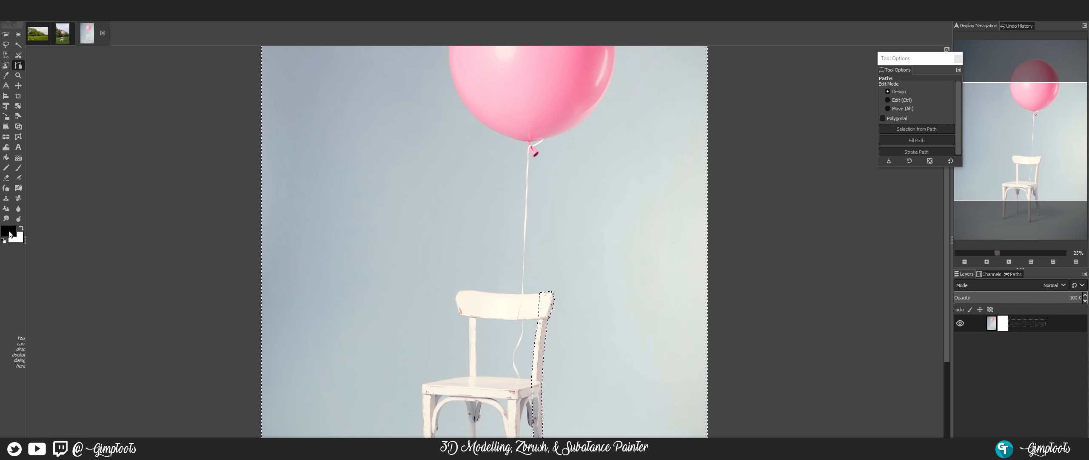
{"action": "left_click_drag", "start_coordinate": [10, 233], "coordinate": [375, 178]}
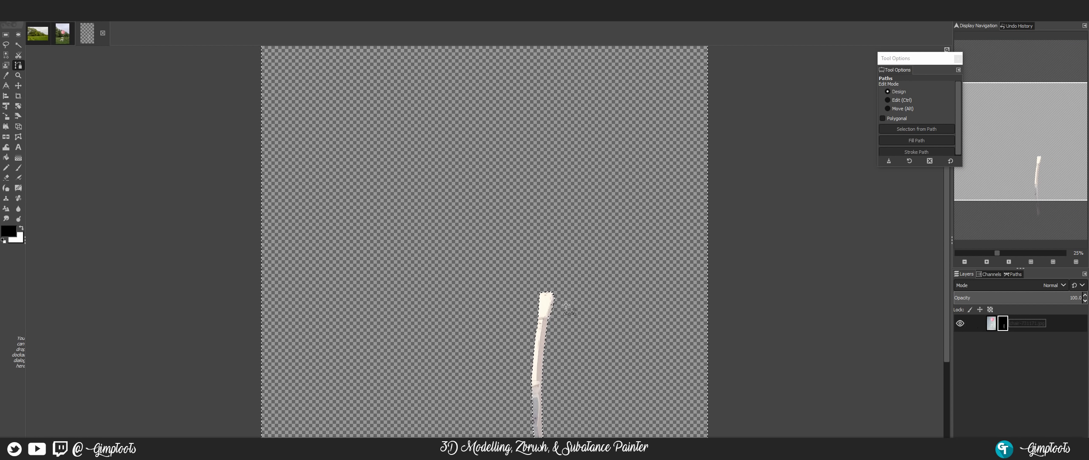
{"action": "scroll", "coordinate": [568, 307], "scroll_direction": "down", "scroll_amount": 2}
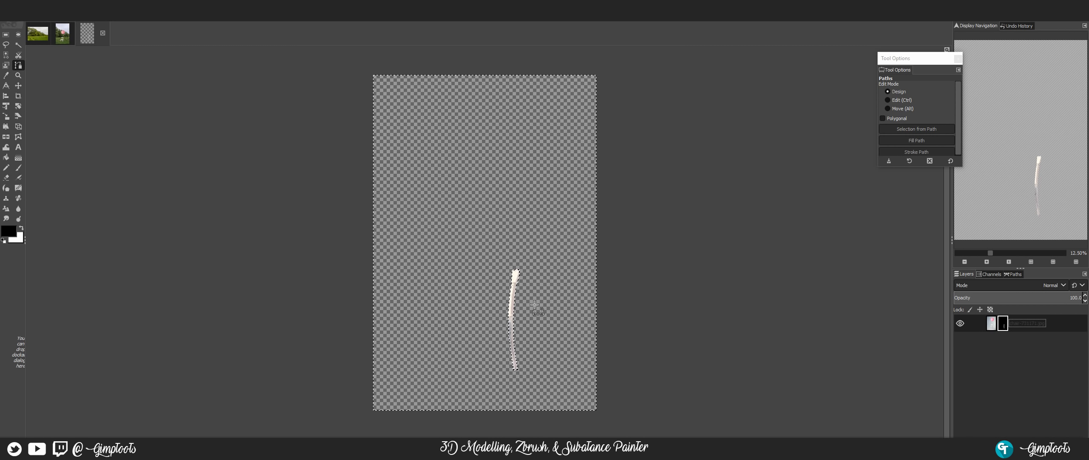
Clear the selection, examine the layer mask on its own in black and white, and return to the normal image view.
{"action": "key", "text": "ctrl+shift+a"}
{"action": "scroll", "coordinate": [536, 305], "scroll_direction": "up", "scroll_amount": 2}
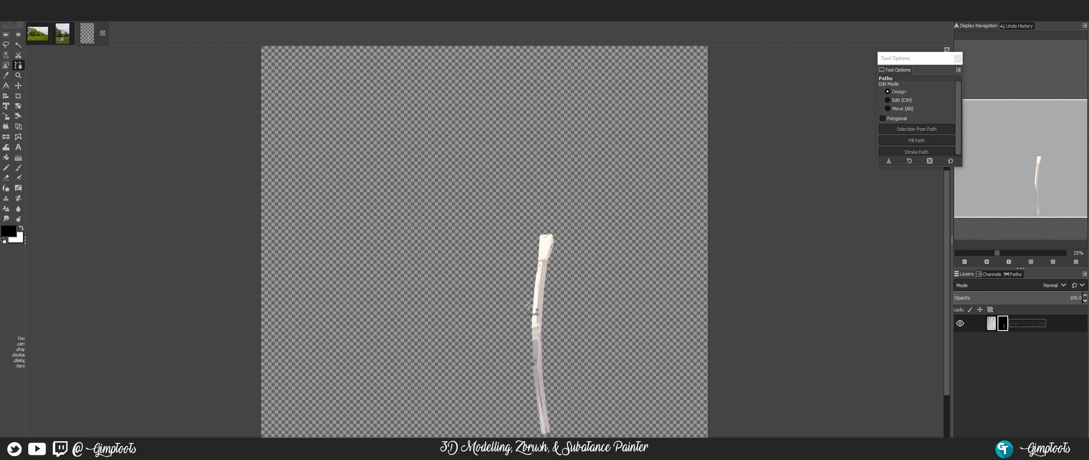
{"action": "left_click", "coordinate": [1004, 323], "text": "alt"}
{"action": "scroll", "coordinate": [535, 340], "scroll_direction": "down", "scroll_amount": 1}
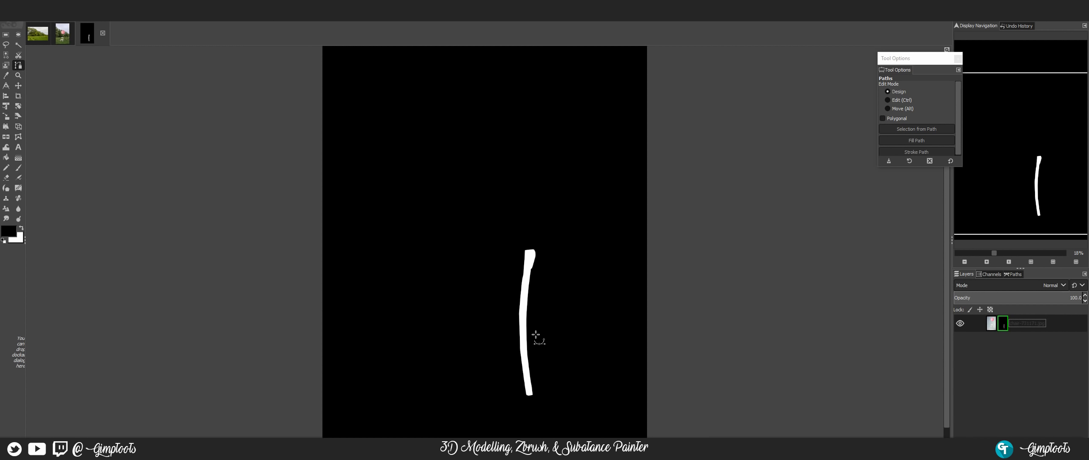
{"action": "scroll", "coordinate": [543, 317], "scroll_direction": "up", "scroll_amount": 2}
{"action": "scroll", "coordinate": [543, 317], "scroll_direction": "up", "scroll_amount": 2}
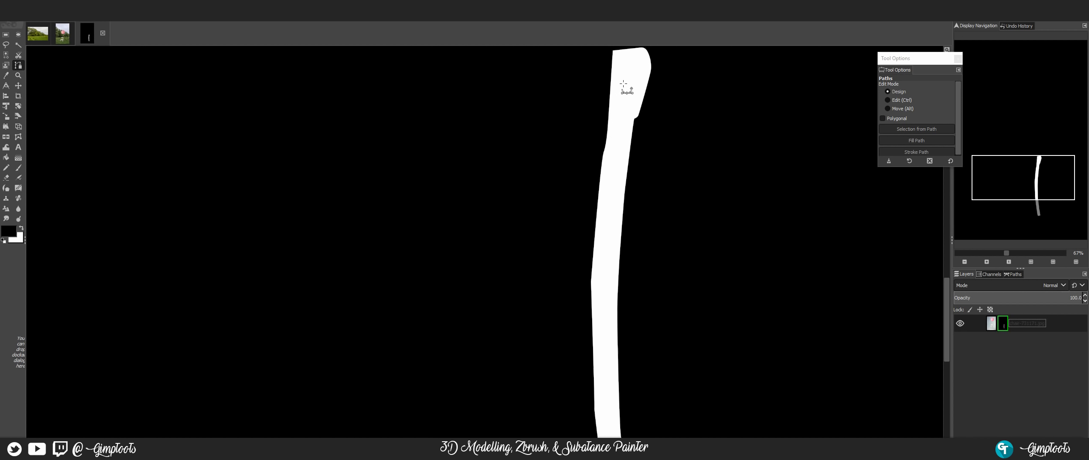
{"action": "scroll", "coordinate": [609, 301], "scroll_direction": "down", "scroll_amount": 2}
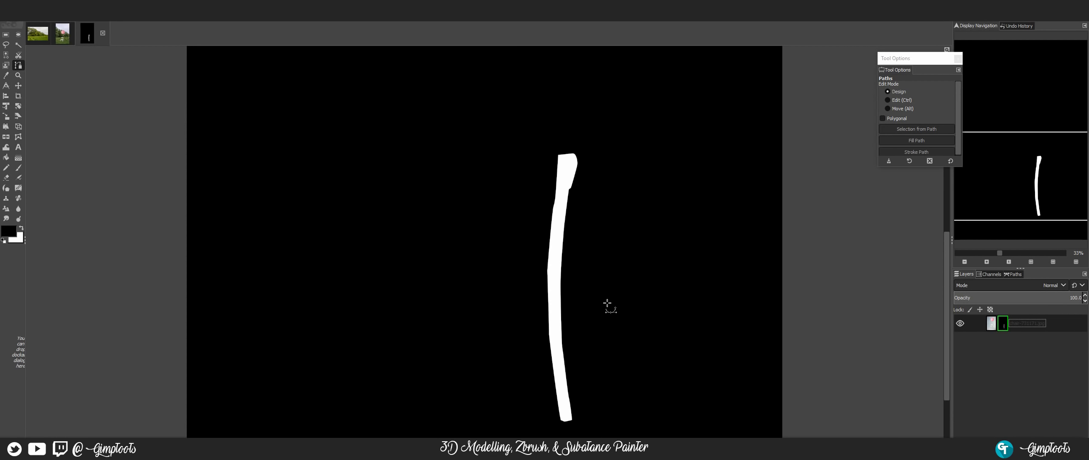
{"action": "left_click", "coordinate": [1001, 324], "text": "alt"}
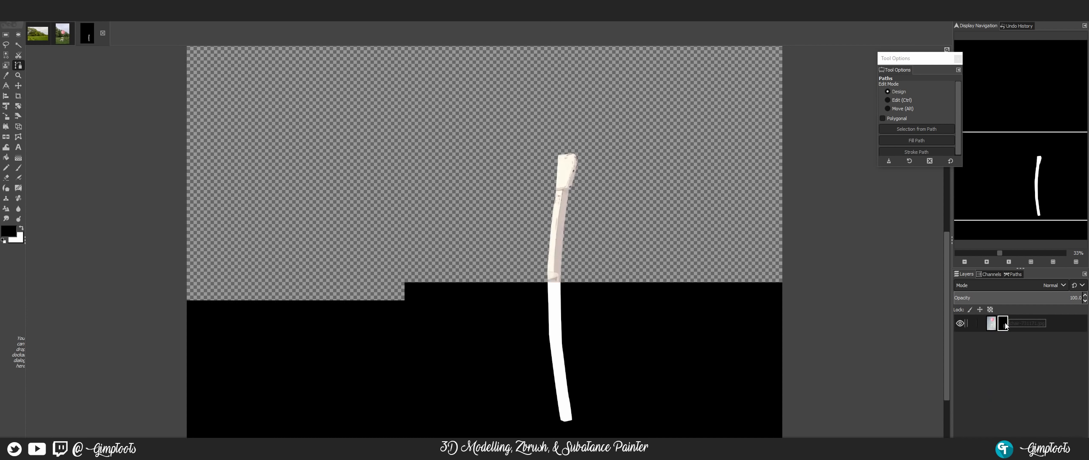
{"action": "scroll", "coordinate": [563, 243], "scroll_direction": "down", "scroll_amount": 1}
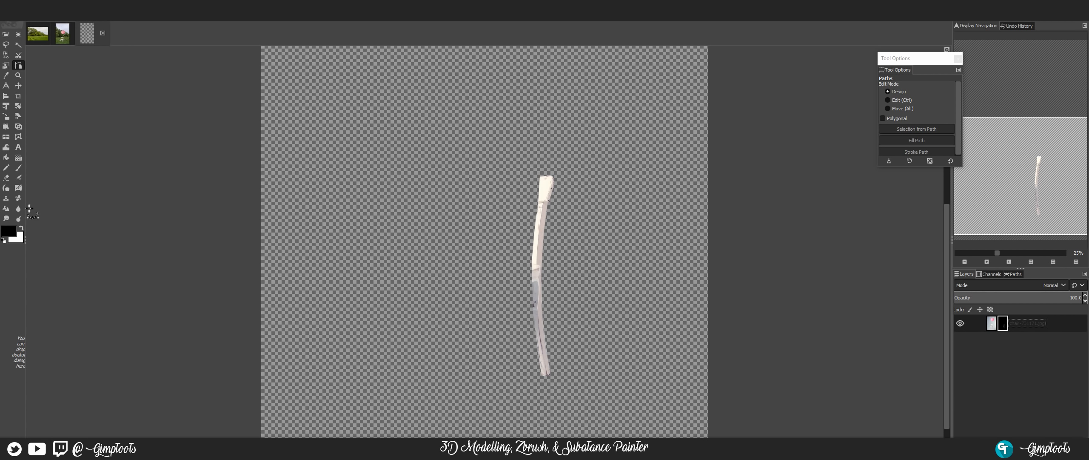
Reveal the chair's backrest by painting white on the layer mask with the Paintbrush at size 238.70.
{"action": "key", "text": "x"}
{"action": "key", "text": "p"}
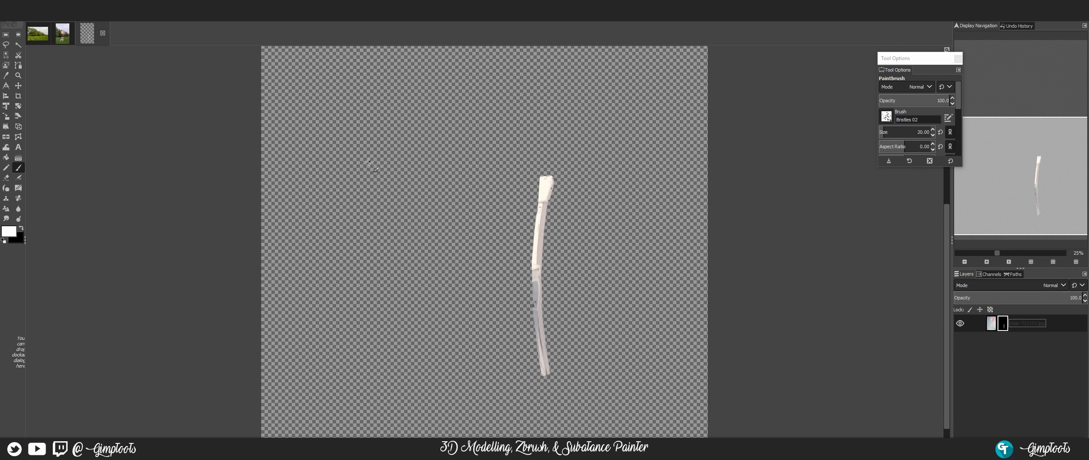
{"action": "scroll", "coordinate": [497, 182], "scroll_direction": "up", "scroll_amount": 2, "text": "ctrl"}
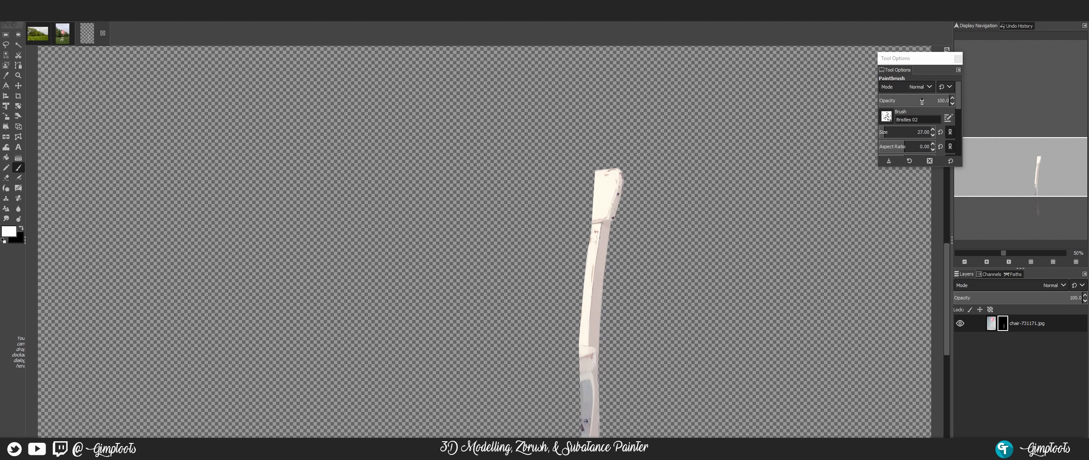
{"action": "left_click_drag", "start_coordinate": [885, 132], "coordinate": [902, 132]}
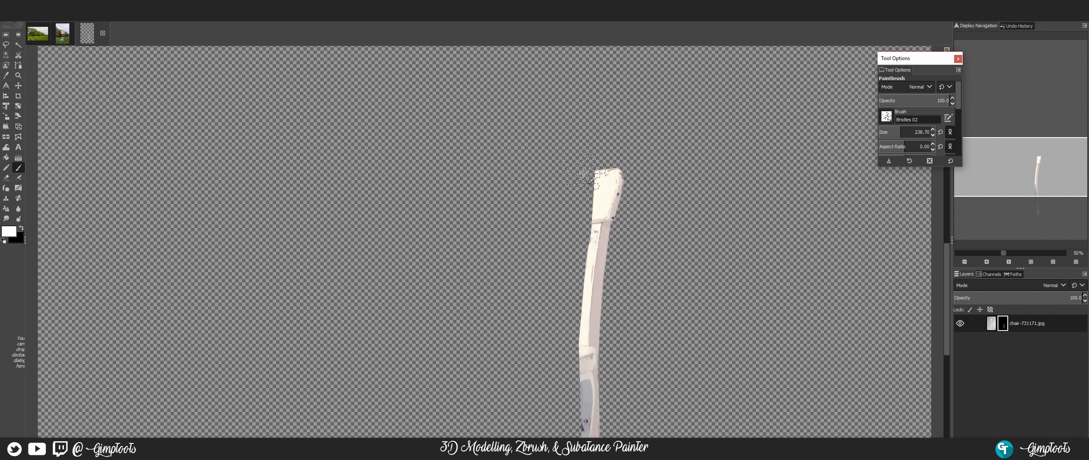
{"action": "mouse_move", "coordinate": [584, 172]}
{"action": "left_mouse_down"}
{"action": "mouse_move", "coordinate": [581, 191]}
{"action": "mouse_move", "coordinate": [463, 186]}
{"action": "mouse_move", "coordinate": [544, 213]}
{"action": "mouse_move", "coordinate": [596, 213]}
{"action": "mouse_move", "coordinate": [383, 187]}
{"action": "mouse_move", "coordinate": [474, 182]}
{"action": "mouse_move", "coordinate": [487, 194]}
{"action": "mouse_move", "coordinate": [333, 191]}
{"action": "left_mouse_up"}
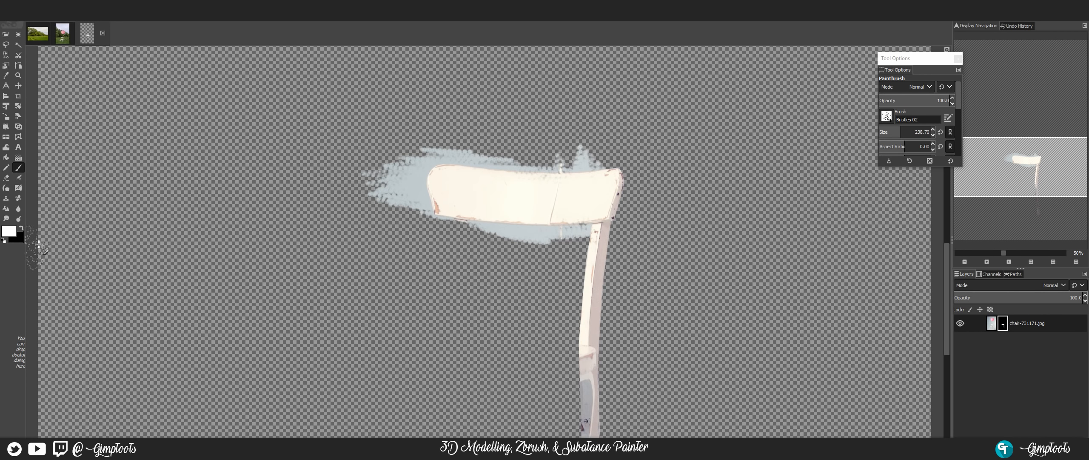
Hide the backrest and the top of the chair leg by painting black on the layer mask.
{"action": "left_click", "coordinate": [22, 228]}
{"action": "mouse_move", "coordinate": [480, 187]}
{"action": "left_mouse_down"}
{"action": "mouse_move", "coordinate": [357, 162]}
{"action": "mouse_move", "coordinate": [434, 171]}
{"action": "mouse_move", "coordinate": [394, 199]}
{"action": "mouse_move", "coordinate": [405, 210]}
{"action": "mouse_move", "coordinate": [530, 222]}
{"action": "mouse_move", "coordinate": [499, 208]}
{"action": "mouse_move", "coordinate": [411, 208]}
{"action": "mouse_move", "coordinate": [551, 163]}
{"action": "mouse_move", "coordinate": [639, 159]}
{"action": "mouse_move", "coordinate": [589, 158]}
{"action": "mouse_move", "coordinate": [612, 186]}
{"action": "mouse_move", "coordinate": [490, 201]}
{"action": "mouse_move", "coordinate": [629, 221]}
{"action": "mouse_move", "coordinate": [575, 224]}
{"action": "mouse_move", "coordinate": [594, 240]}
{"action": "mouse_move", "coordinate": [630, 232]}
{"action": "mouse_move", "coordinate": [572, 240]}
{"action": "mouse_move", "coordinate": [587, 259]}
{"action": "mouse_move", "coordinate": [635, 233]}
{"action": "left_mouse_up"}
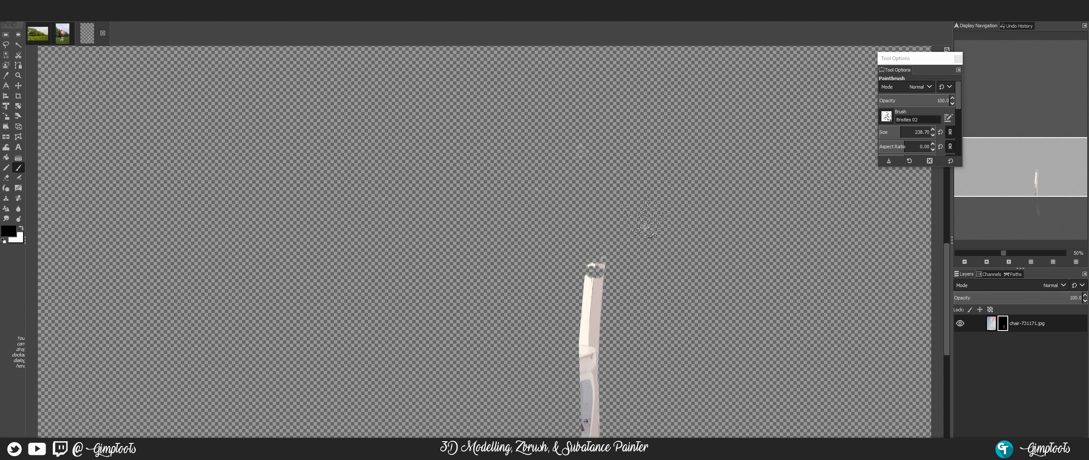
{"action": "scroll", "coordinate": [636, 234], "scroll_direction": "down", "scroll_amount": 2}
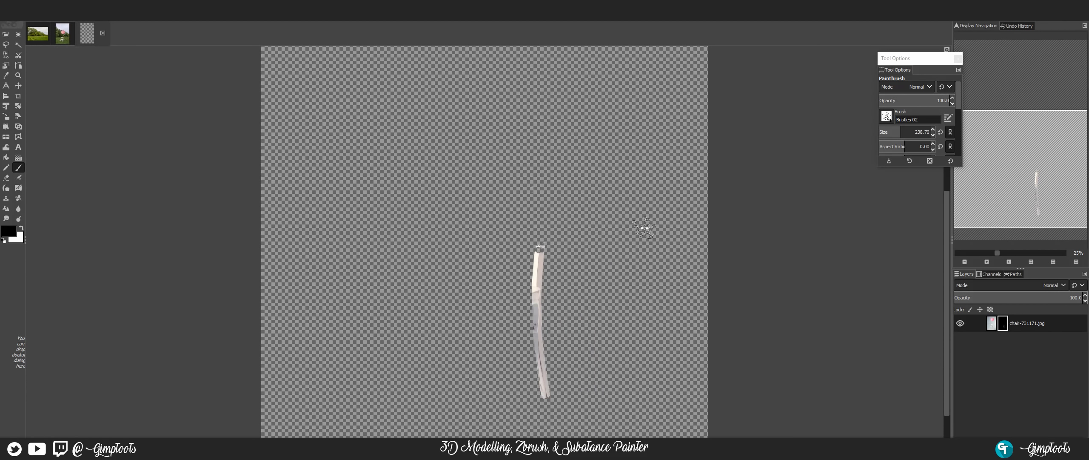
Delete the layer mask from the chair-731171.jpg layer and show the saved paths.
{"action": "right_click", "coordinate": [1006, 326]}
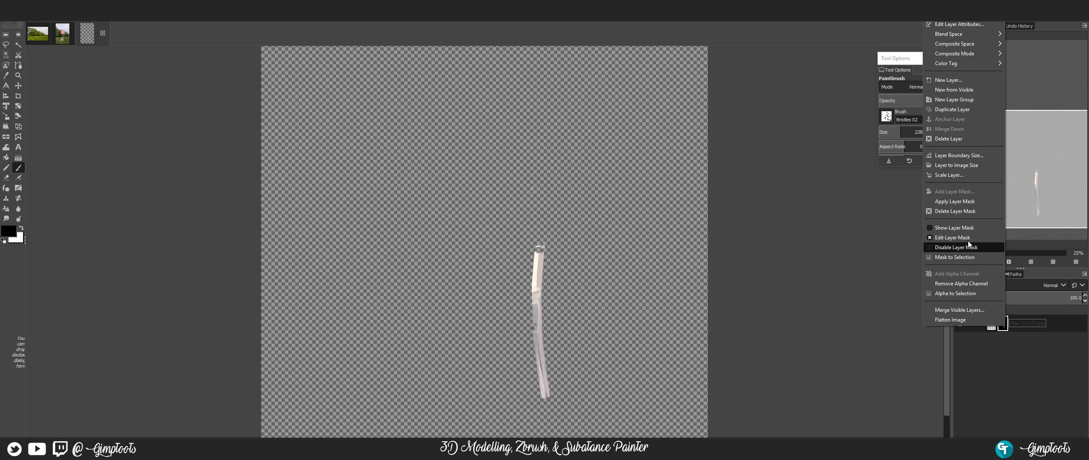
{"action": "left_click", "coordinate": [966, 213]}
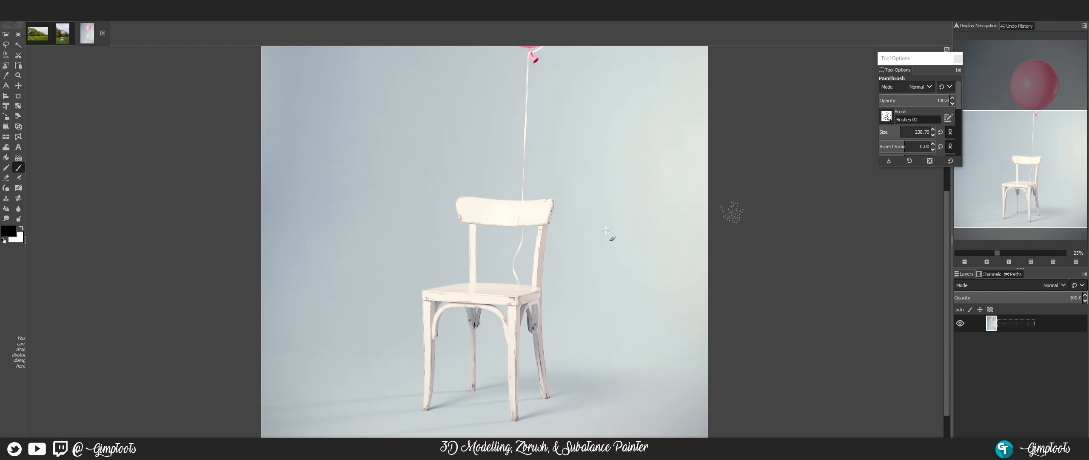
{"action": "scroll", "coordinate": [547, 260], "scroll_direction": "down", "scroll_amount": 2}
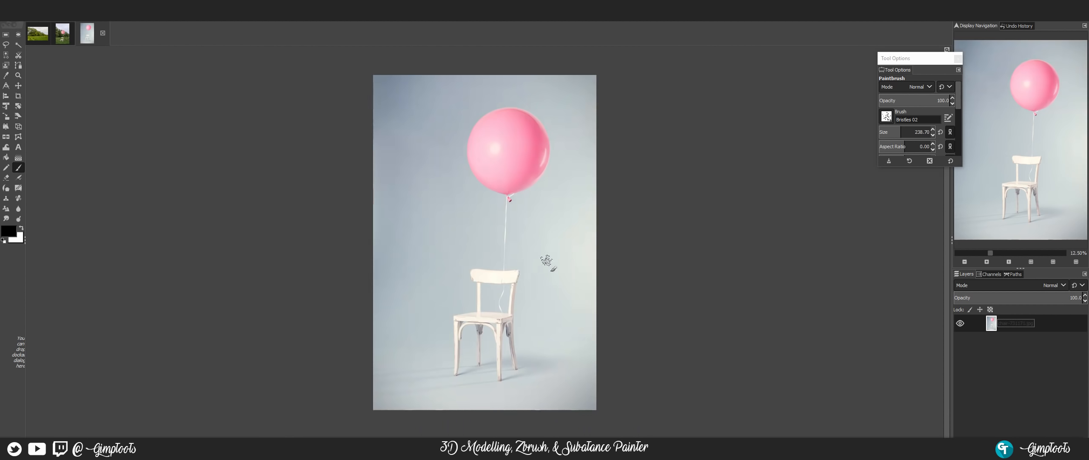
{"action": "left_click", "coordinate": [1016, 274]}
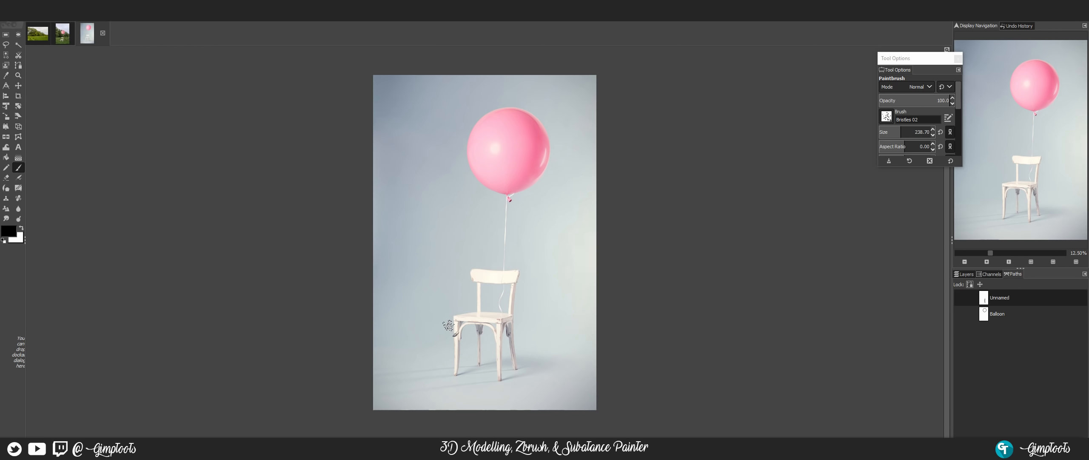
Outline the gap and string piece between the balloon's underside and its knot with Free Select and delete that area.
{"action": "left_click", "coordinate": [6, 45]}
{"action": "scroll", "coordinate": [489, 216], "scroll_direction": "up", "scroll_amount": 3}
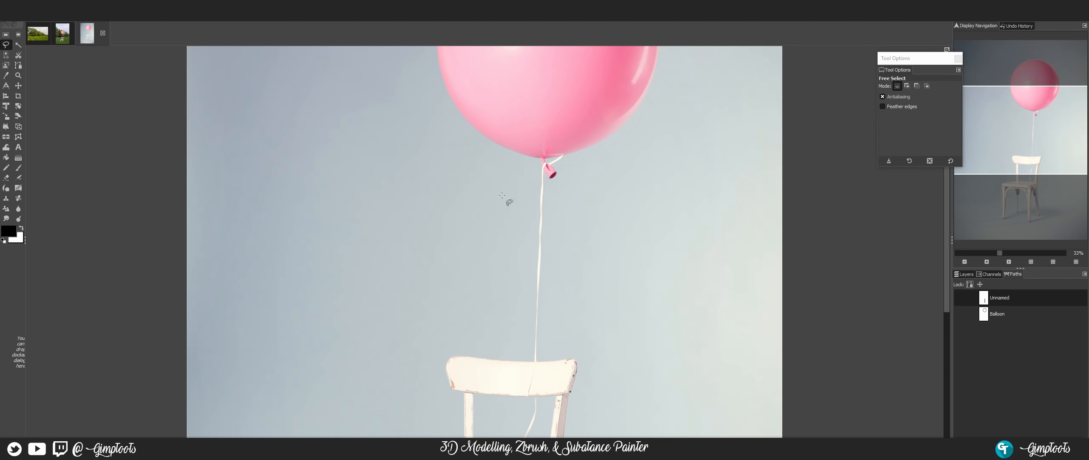
{"action": "scroll", "coordinate": [640, 144], "scroll_direction": "up", "scroll_amount": 1}
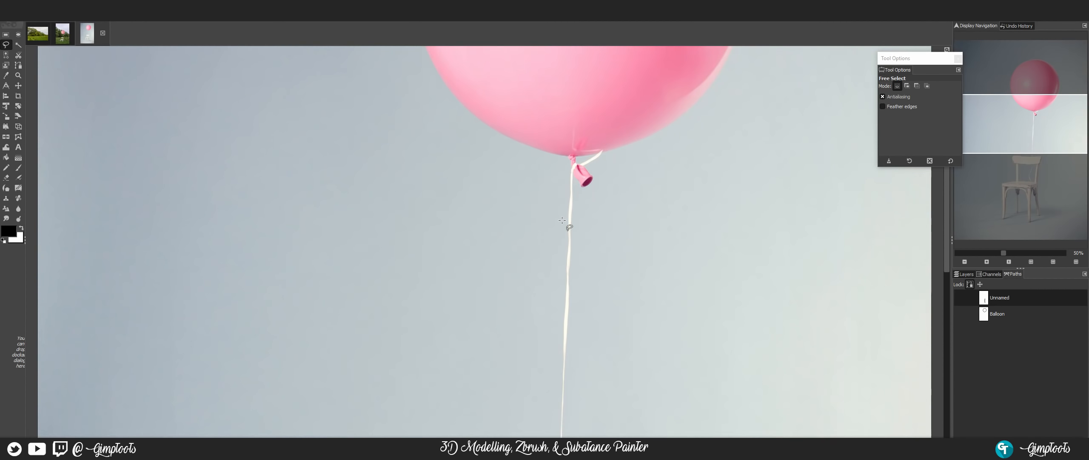
{"action": "scroll", "coordinate": [618, 167], "scroll_direction": "up", "scroll_amount": 3}
{"action": "scroll", "coordinate": [612, 149], "scroll_direction": "up", "scroll_amount": 3}
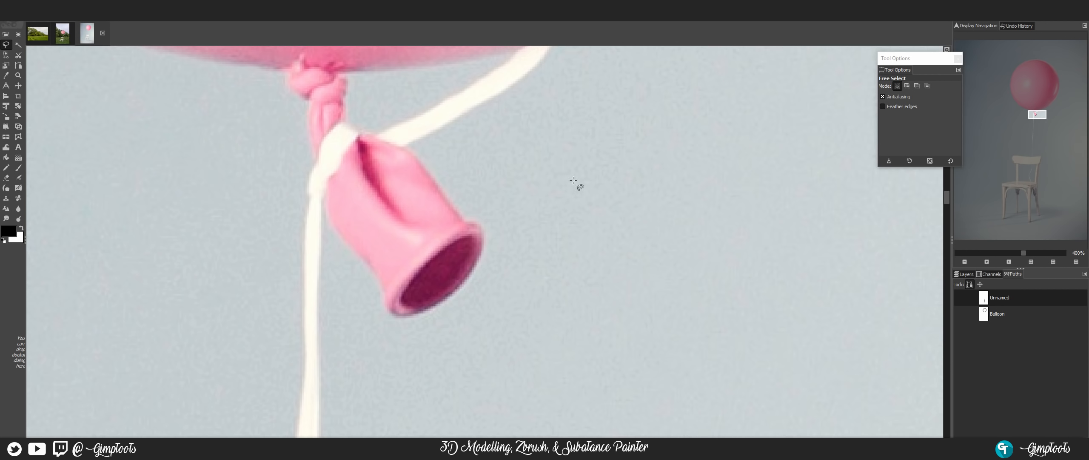
{"action": "scroll", "coordinate": [479, 218], "scroll_direction": "up", "scroll_amount": 4}
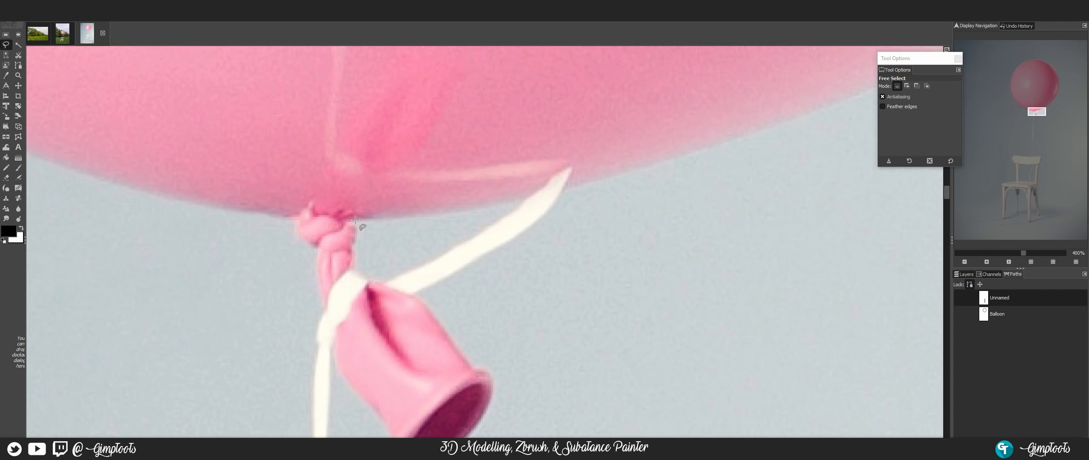
{"action": "left_click", "coordinate": [354, 220]}
{"action": "left_click", "coordinate": [410, 217]}
{"action": "left_click", "coordinate": [517, 201]}
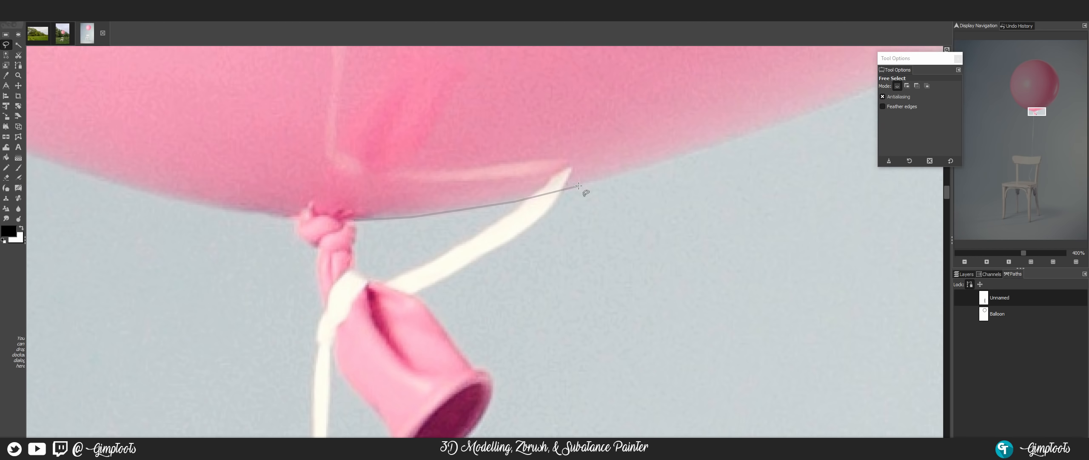
{"action": "left_click", "coordinate": [579, 186]}
{"action": "left_click", "coordinate": [528, 244]}
{"action": "left_click", "coordinate": [426, 295]}
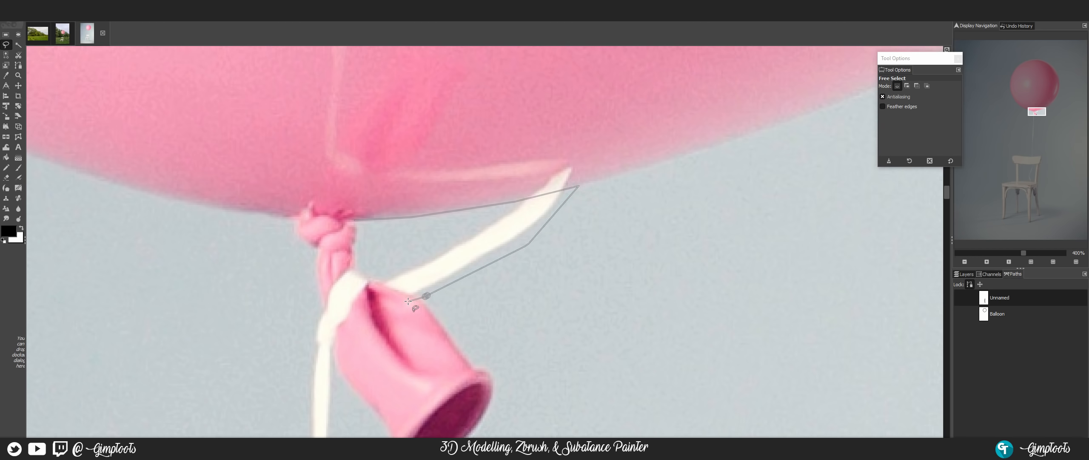
{"action": "left_click", "coordinate": [351, 269]}
{"action": "left_click", "coordinate": [354, 220]}
{"action": "key", "text": "Return"}
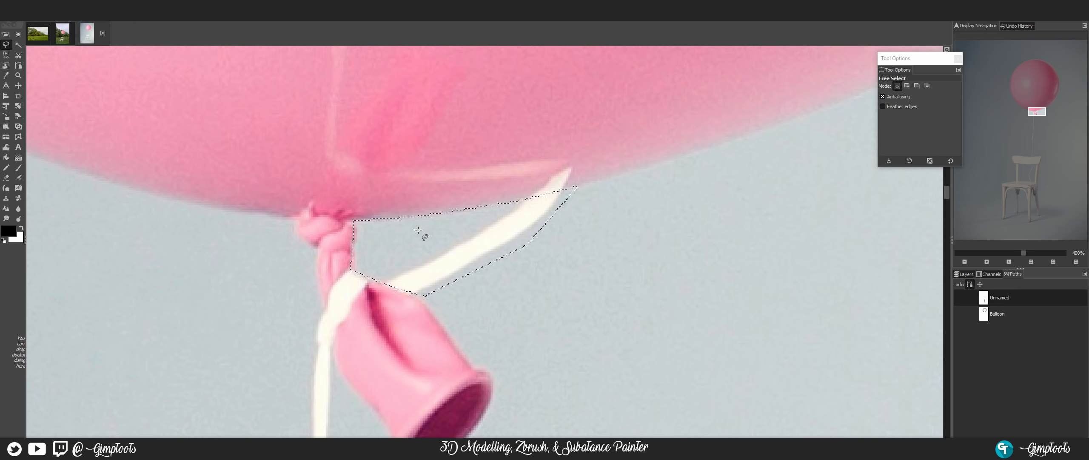
{"action": "key", "text": "Delete"}
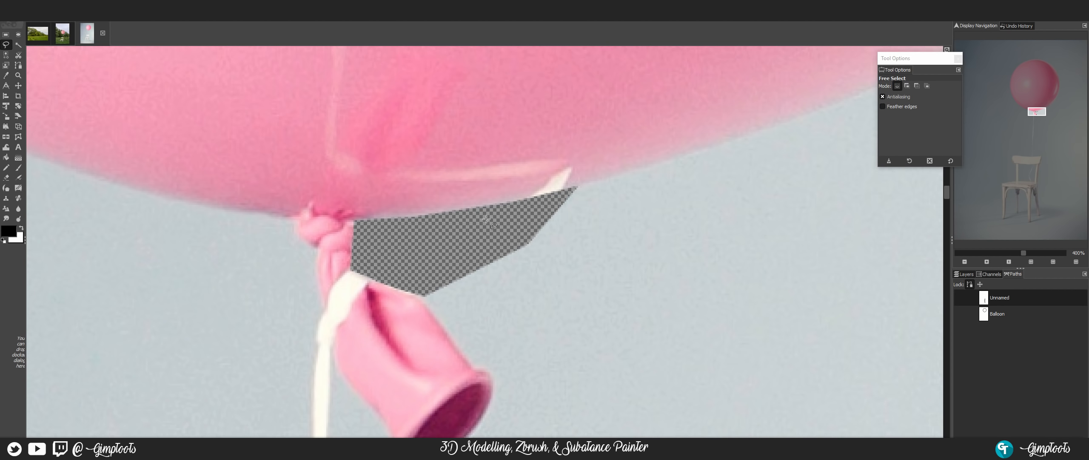
{"action": "scroll", "coordinate": [487, 219], "scroll_direction": "down", "scroll_amount": 10}
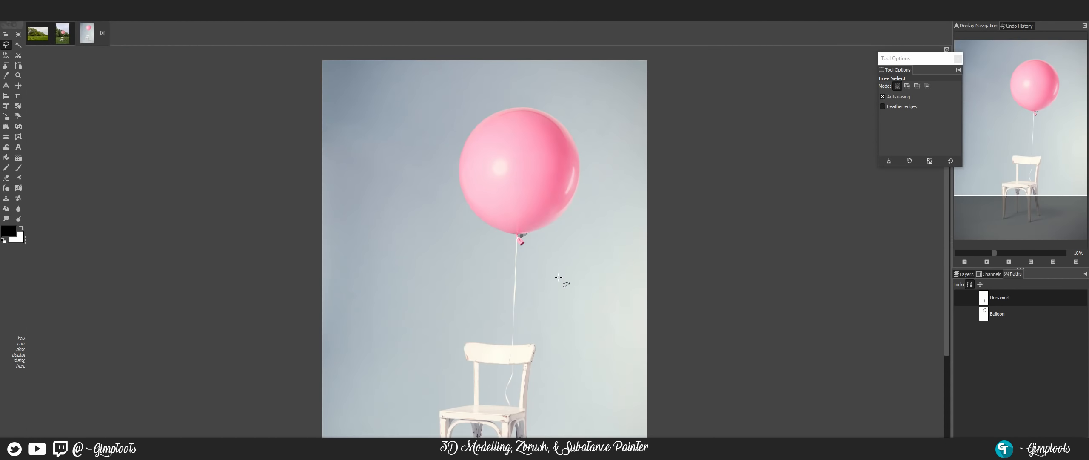
{"action": "scroll", "coordinate": [559, 277], "scroll_direction": "down", "scroll_amount": 2}
Show the layers, open the recent Chair.xcf cutout, and compare it with the composite of the chair in the field.
{"action": "left_click", "coordinate": [965, 274]}
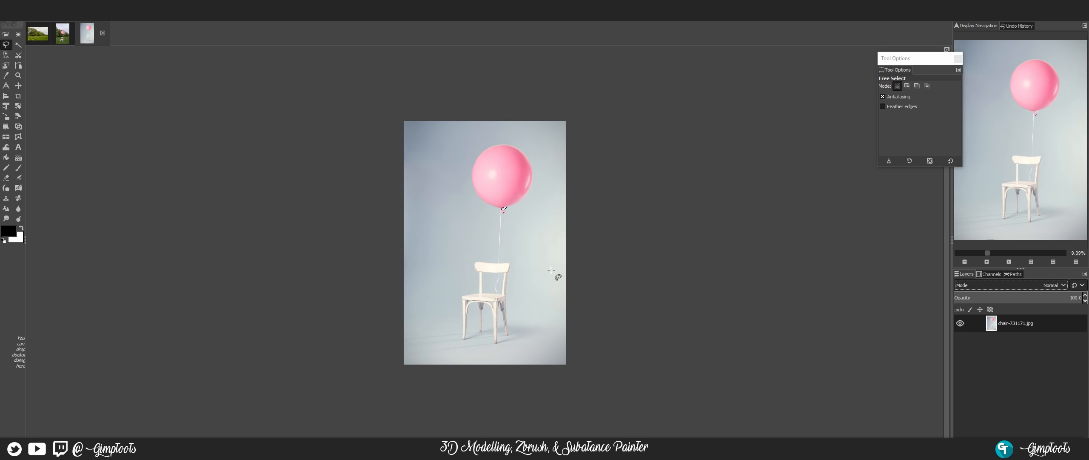
{"action": "key", "text": "plus"}
{"action": "key", "text": "plus"}
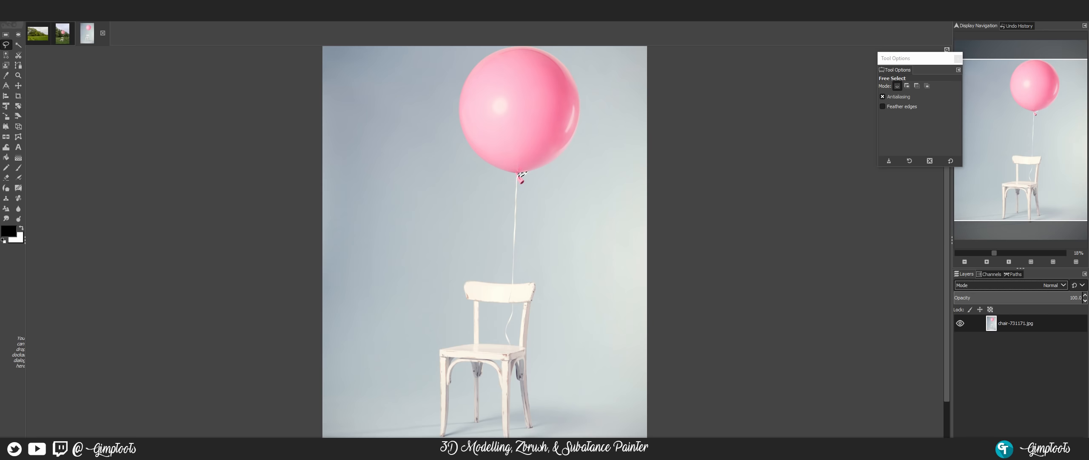
{"action": "key", "text": "alt+f"}
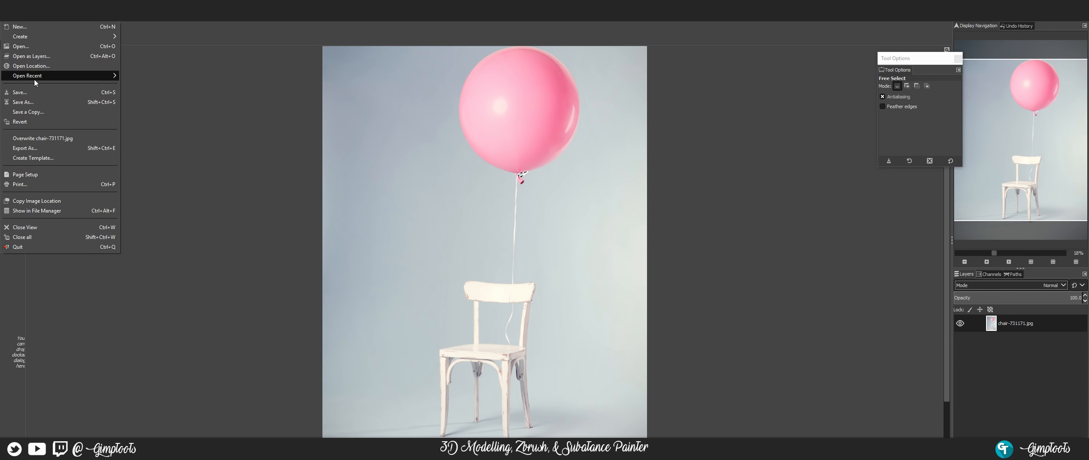
{"action": "mouse_move", "coordinate": [34, 79]}
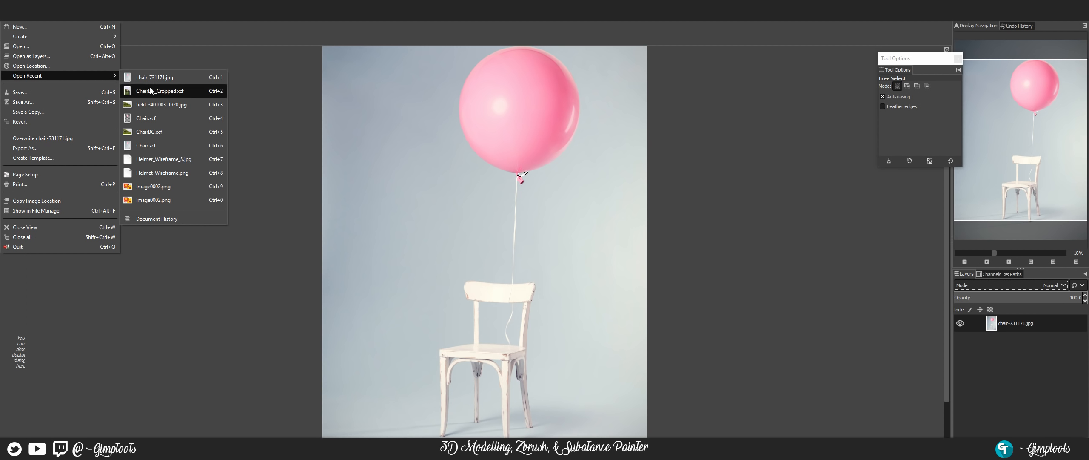
{"action": "left_click", "coordinate": [168, 122]}
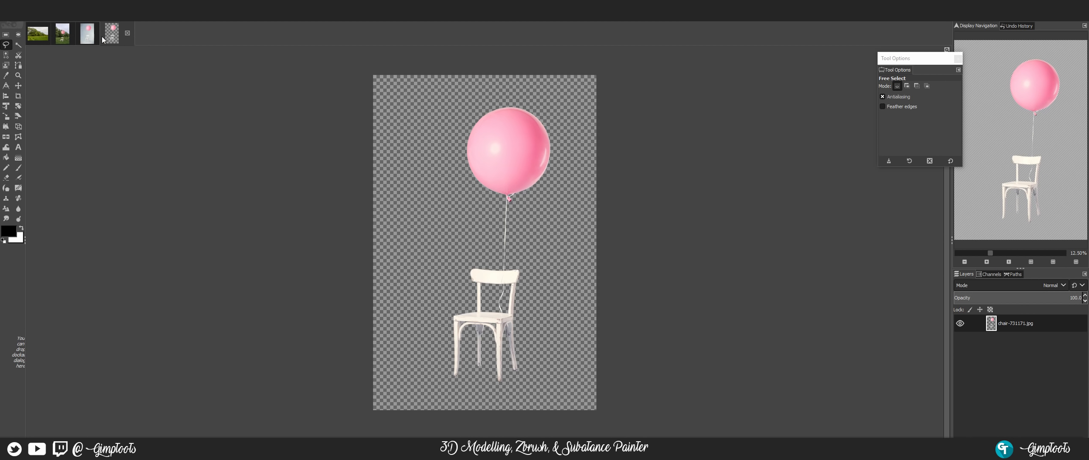
{"action": "left_click", "coordinate": [61, 38]}
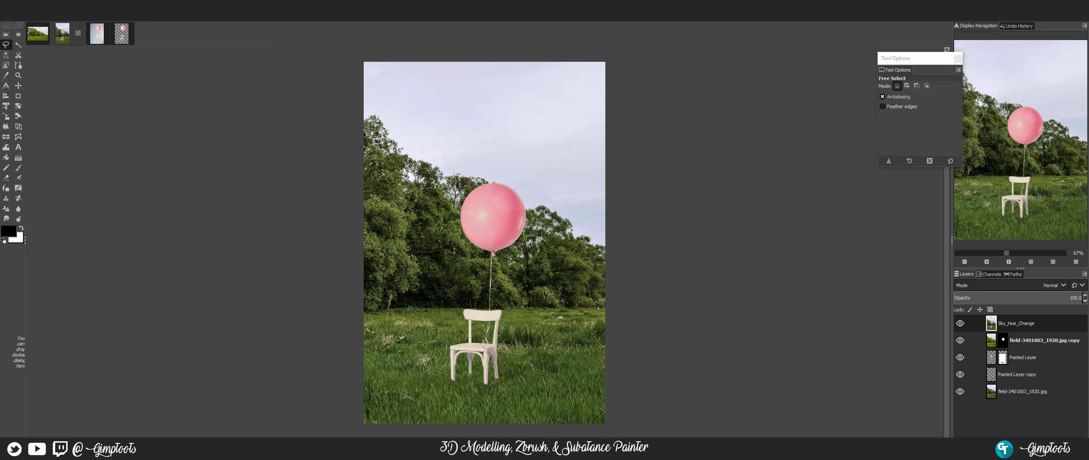
{"action": "left_click", "coordinate": [120, 34]}
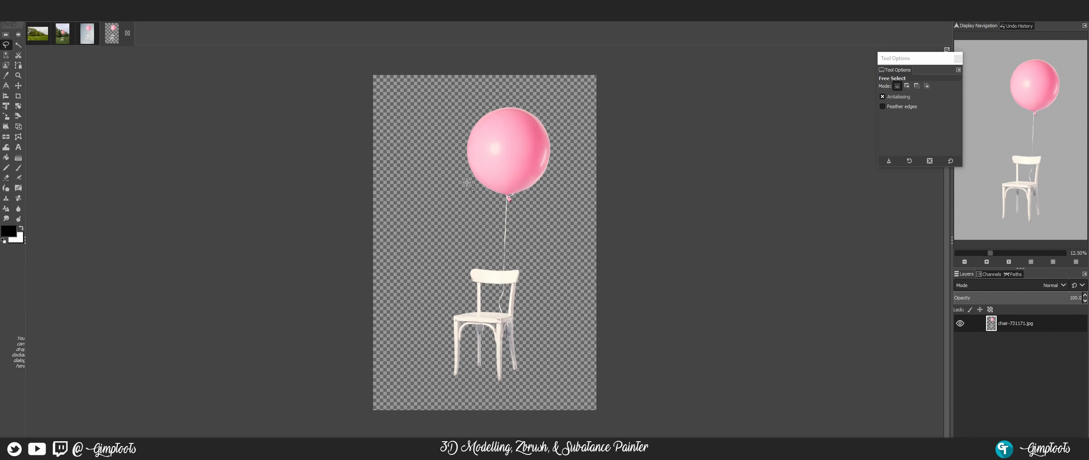
Copy the entire balloon and chair cutout and paste it into the field photo as a new layer.
{"action": "key", "text": "ctrl"}
{"action": "key", "text": "ctrl+a"}
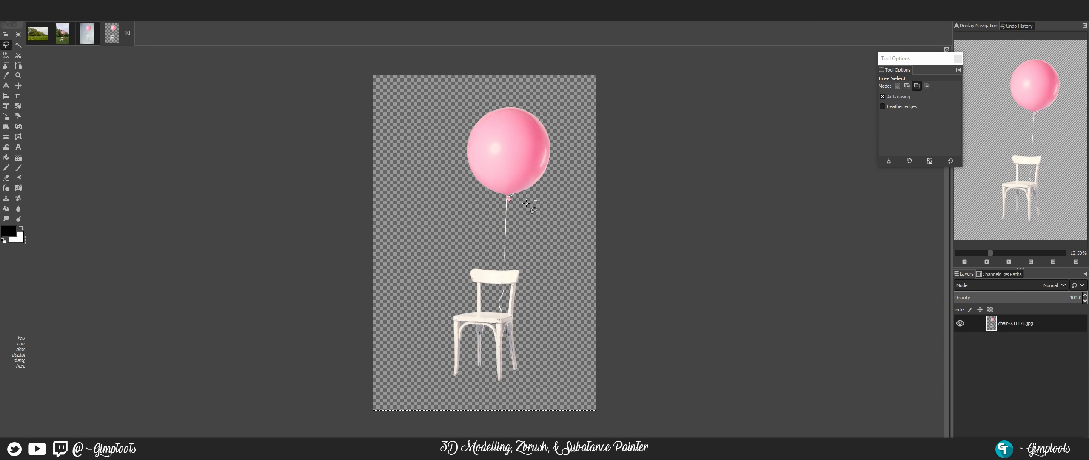
{"action": "left_click", "coordinate": [36, 40]}
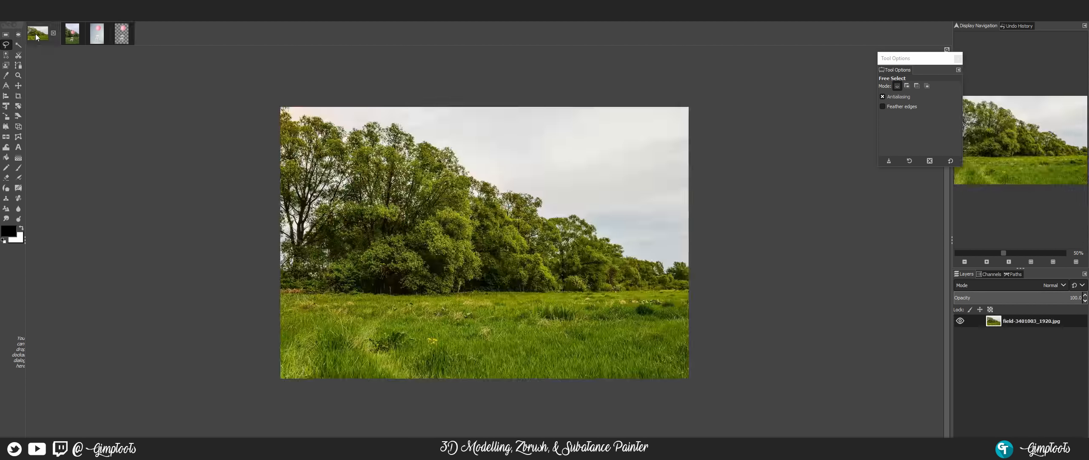
{"action": "left_click", "coordinate": [18, 86]}
{"action": "double_click", "coordinate": [1067, 322]}
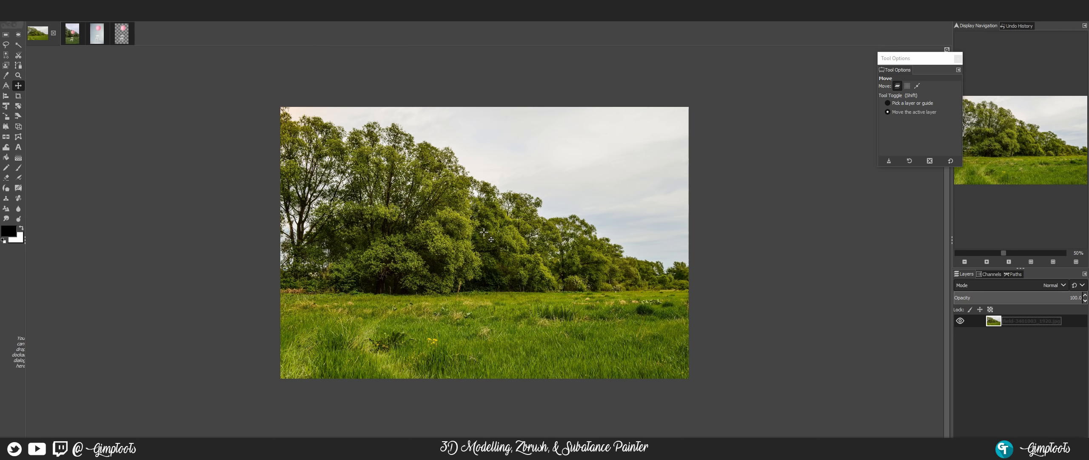
{"action": "key", "text": "ctrl+v"}
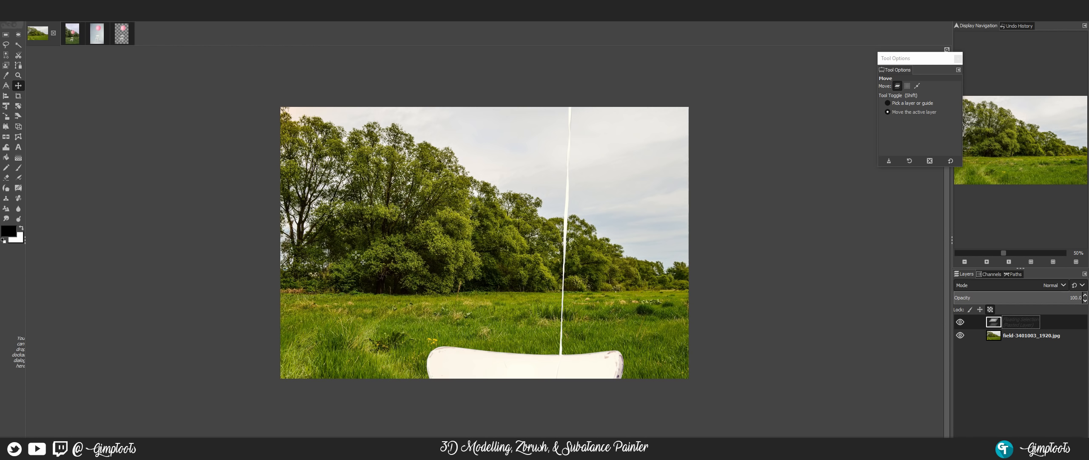
{"action": "key", "text": "minus"}
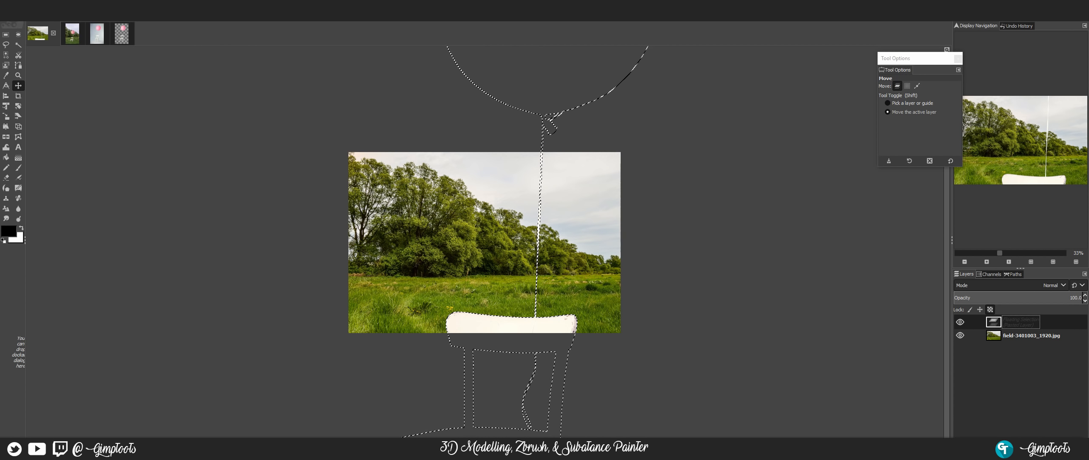
{"action": "key", "text": "shift+ctrl+n"}
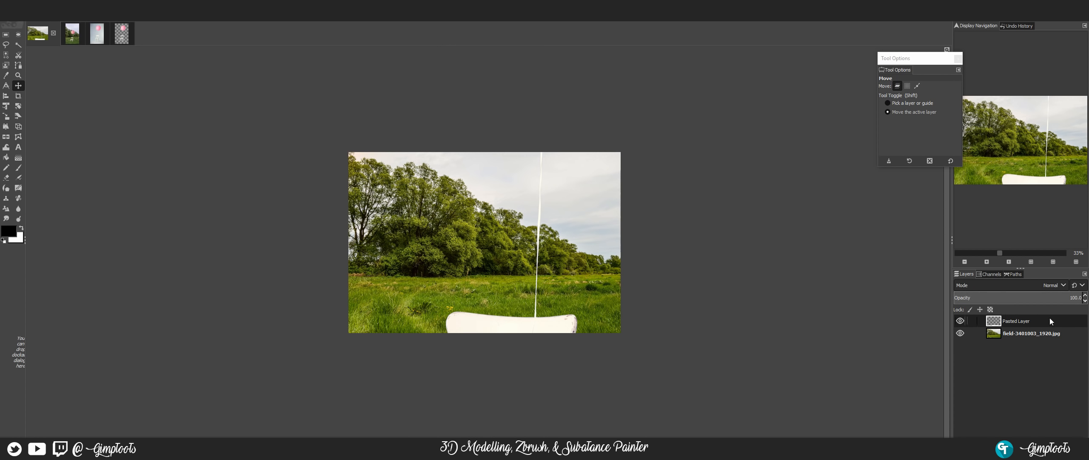
Shrink the pasted balloon and chair with Unified Transform and place them on the grass just right of the photo's centre.
{"action": "key", "text": "shift+t"}
{"action": "left_click", "coordinate": [487, 235]}
{"action": "key", "text": "minus"}
{"action": "key", "text": "minus"}
{"action": "key", "text": "minus"}
{"action": "key", "text": "minus"}
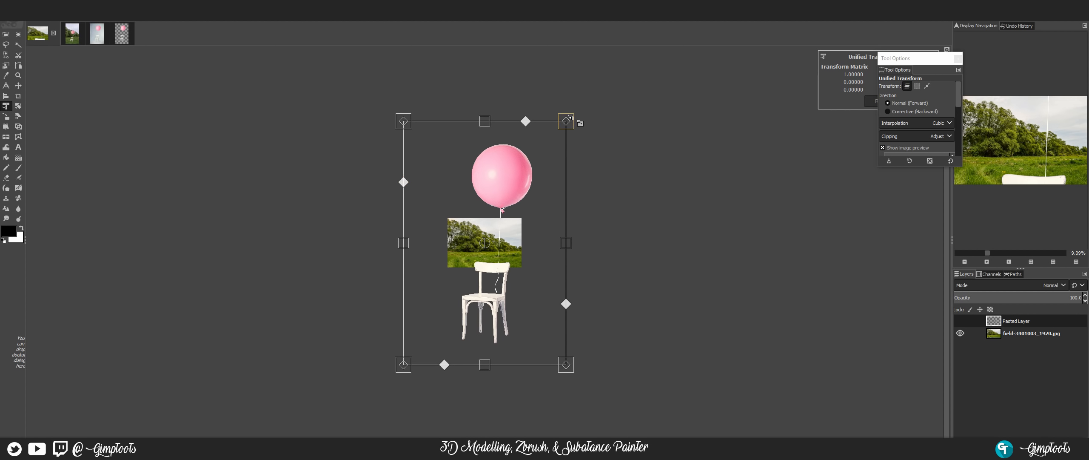
{"action": "left_click_drag", "start_coordinate": [570, 119], "coordinate": [443, 312]}
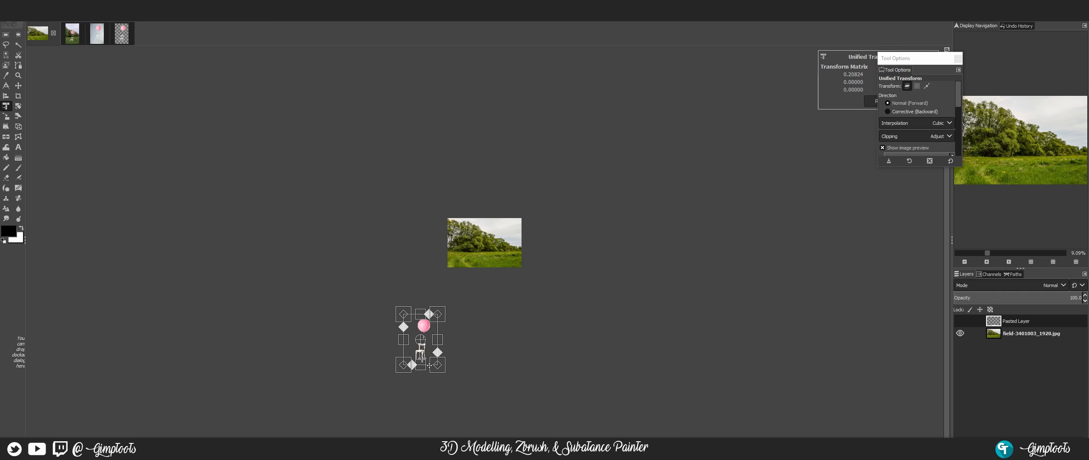
{"action": "left_click_drag", "start_coordinate": [436, 341], "coordinate": [505, 255]}
{"action": "scroll", "coordinate": [498, 248], "scroll_direction": "up", "scroll_amount": 5}
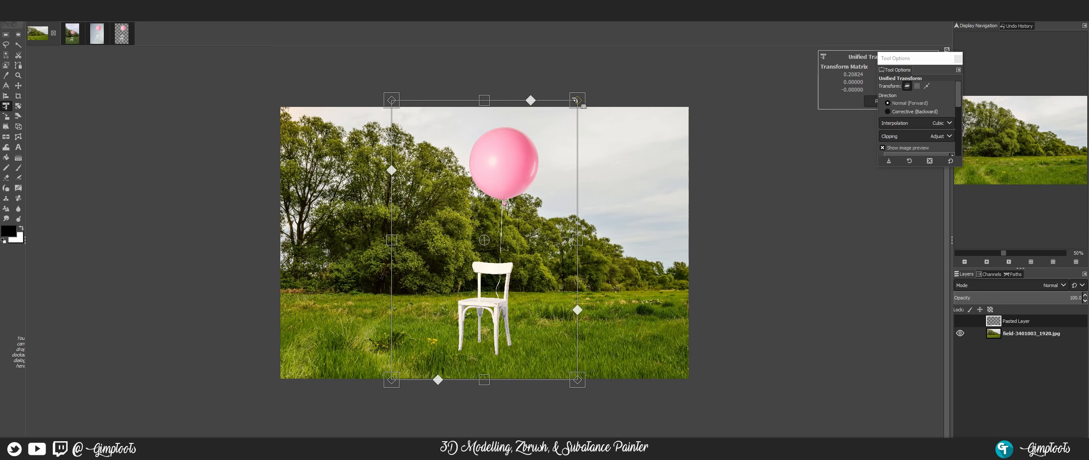
{"action": "left_click_drag", "start_coordinate": [577, 107], "coordinate": [556, 165]}
{"action": "left_click_drag", "start_coordinate": [512, 306], "coordinate": [539, 303]}
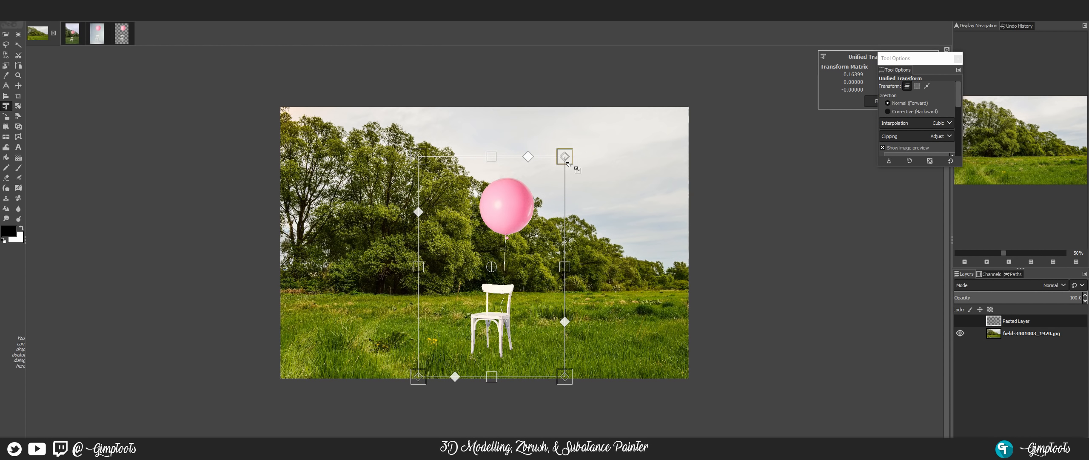
{"action": "key", "text": "Return"}
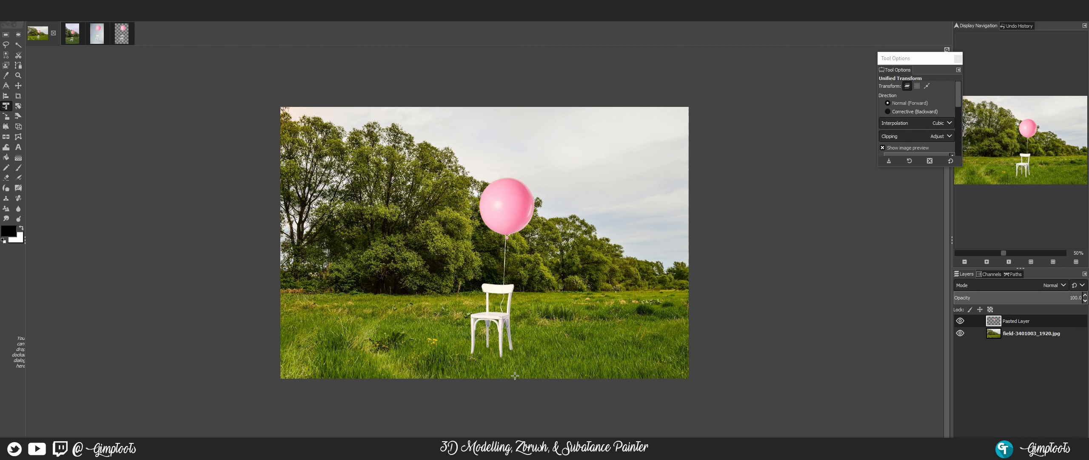
Add a white (full opacity) layer mask to the pasted balloon and chair layer.
{"action": "right_click", "coordinate": [1049, 320]}
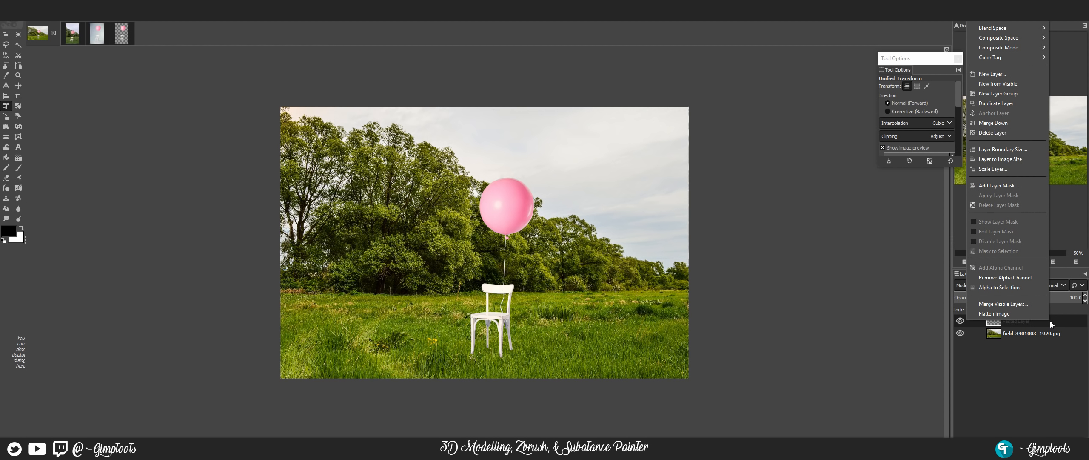
{"action": "left_click", "coordinate": [996, 185]}
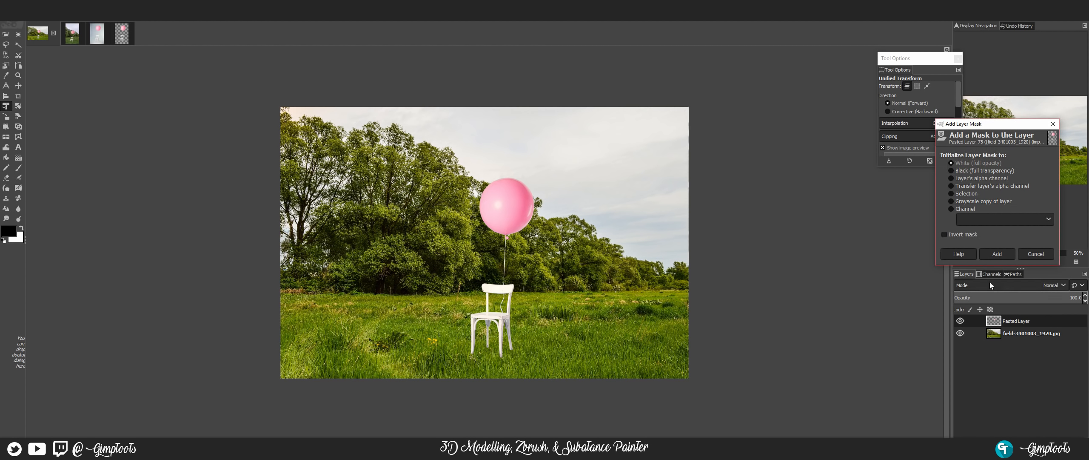
{"action": "left_click", "coordinate": [996, 255]}
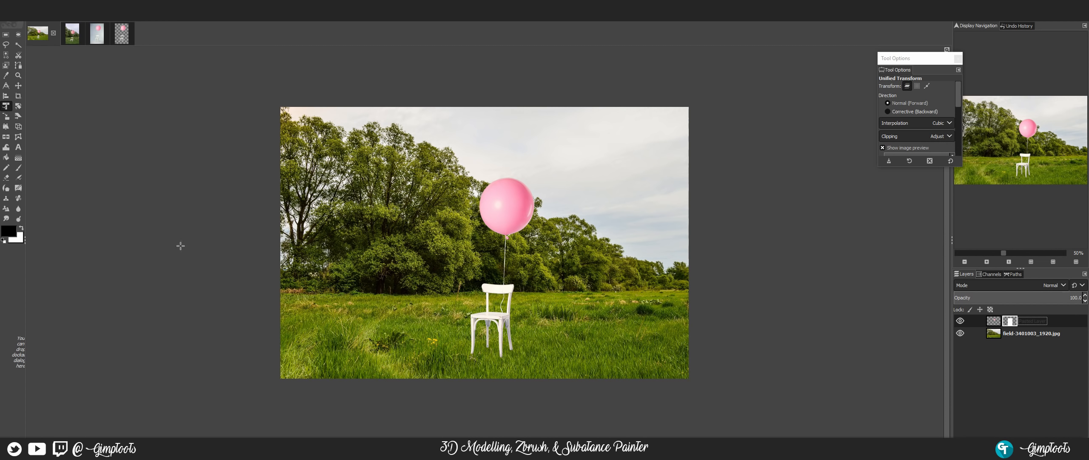
Blend the foot of the chair's front right leg into the grass by painting black on the mask with Bristles 02 at size about 18.
{"action": "key", "text": "p"}
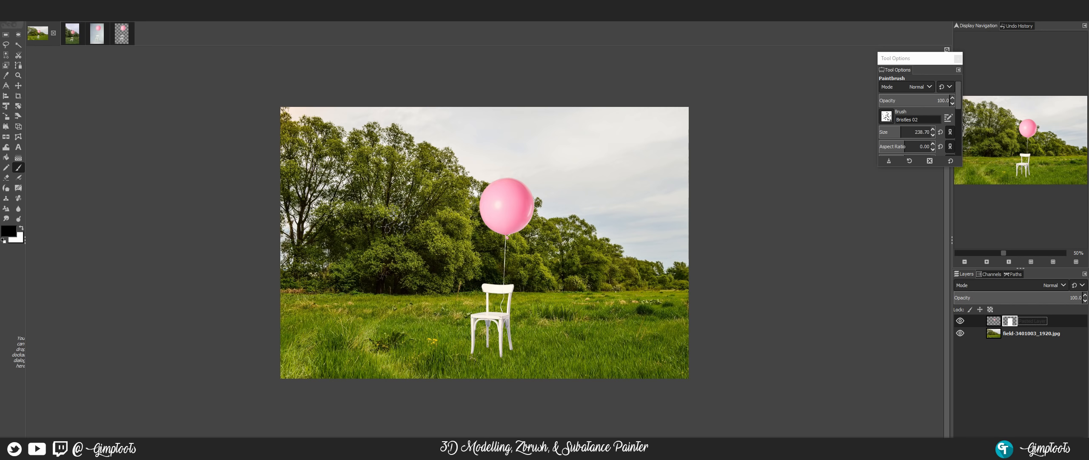
{"action": "left_click", "coordinate": [886, 117]}
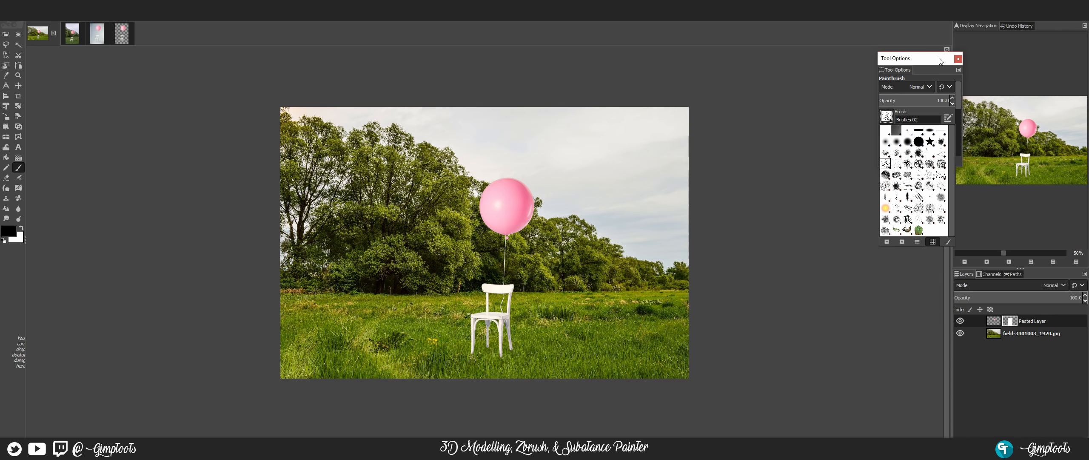
{"action": "scroll", "coordinate": [489, 315], "scroll_direction": "up", "scroll_amount": 3}
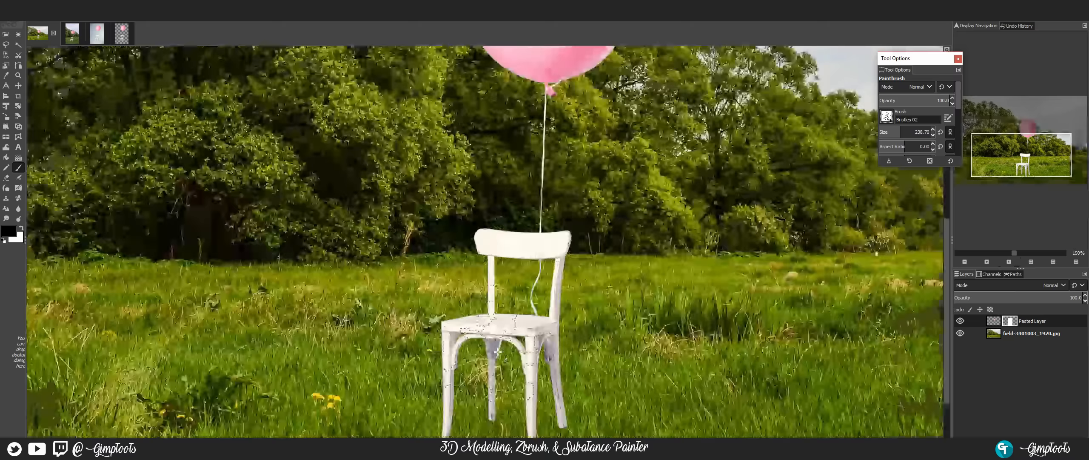
{"action": "scroll", "coordinate": [498, 351], "scroll_direction": "up", "scroll_amount": 1}
{"action": "scroll", "coordinate": [505, 300], "scroll_direction": "up", "scroll_amount": 4}
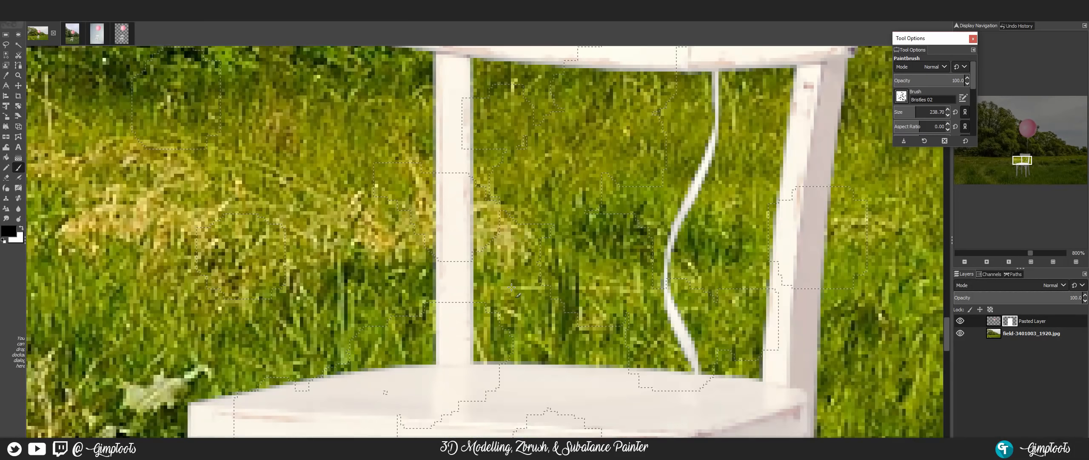
{"action": "left_click_drag", "start_coordinate": [912, 111], "coordinate": [898, 117]}
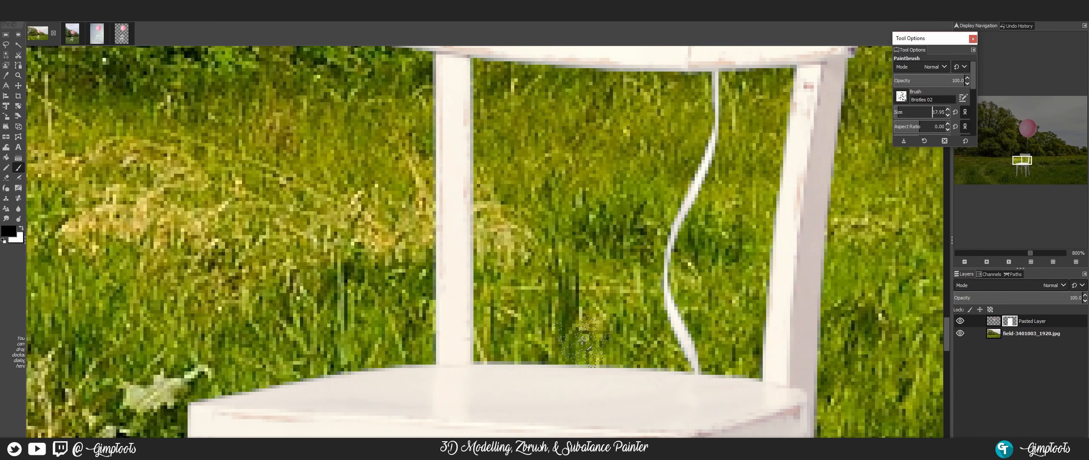
{"action": "left_click_drag", "start_coordinate": [581, 336], "coordinate": [548, 102]}
{"action": "scroll", "coordinate": [584, 225], "scroll_direction": "down", "scroll_amount": 10}
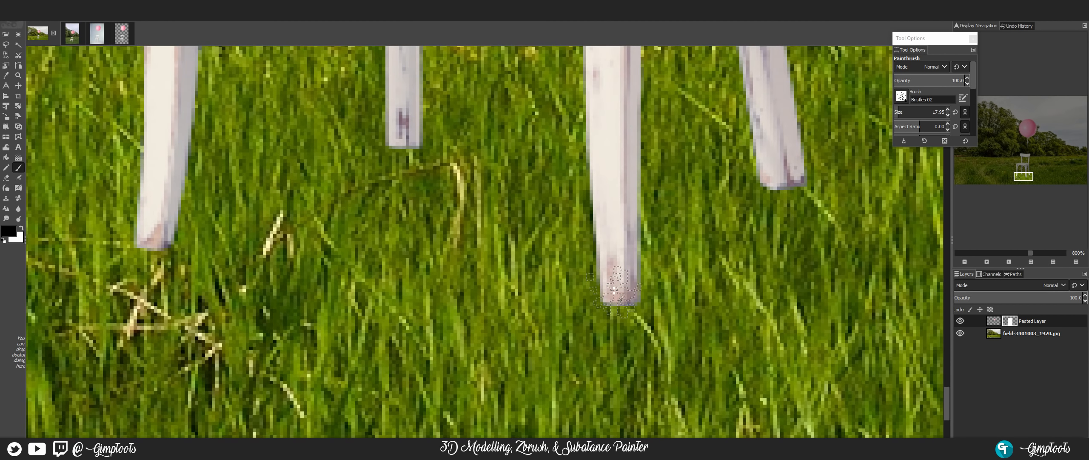
{"action": "left_click_drag", "start_coordinate": [638, 283], "coordinate": [612, 307]}
{"action": "mouse_move", "coordinate": [583, 266]}
{"action": "left_mouse_down"}
{"action": "mouse_move", "coordinate": [619, 260]}
{"action": "mouse_move", "coordinate": [628, 287]}
{"action": "left_mouse_up"}
{"action": "mouse_move", "coordinate": [605, 217]}
{"action": "left_mouse_down"}
{"action": "mouse_move", "coordinate": [646, 211]}
{"action": "mouse_move", "coordinate": [631, 189]}
{"action": "mouse_move", "coordinate": [612, 204]}
{"action": "mouse_move", "coordinate": [609, 238]}
{"action": "mouse_move", "coordinate": [594, 196]}
{"action": "mouse_move", "coordinate": [597, 241]}
{"action": "mouse_move", "coordinate": [612, 188]}
{"action": "left_mouse_up"}
{"action": "scroll", "coordinate": [648, 288], "scroll_direction": "down", "scroll_amount": 2}
{"action": "scroll", "coordinate": [651, 291], "scroll_direction": "down", "scroll_amount": 2}
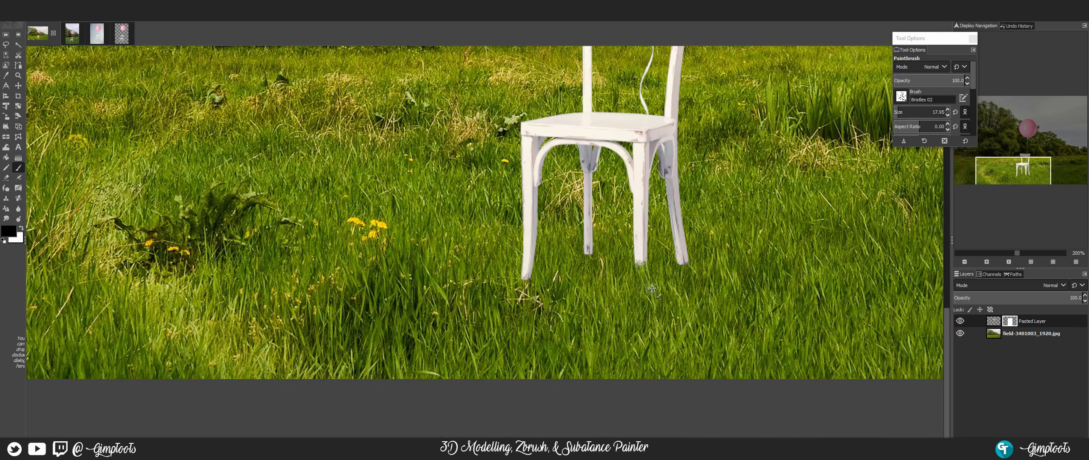
Paint black on the mask over the remaining chair feet and touch up the front right one so all legs blend into the grass.
{"action": "scroll", "coordinate": [653, 294], "scroll_direction": "down", "scroll_amount": 2}
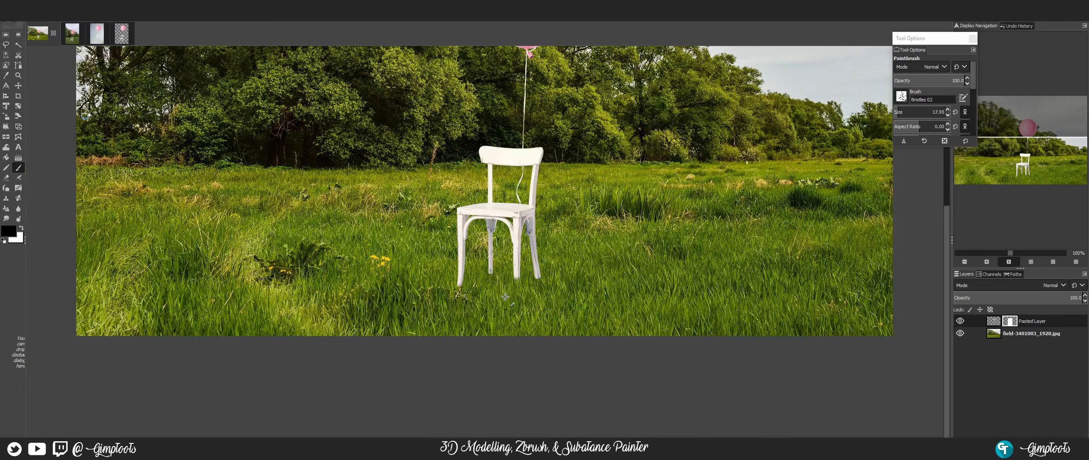
{"action": "scroll", "coordinate": [460, 298], "scroll_direction": "up", "scroll_amount": 5}
{"action": "mouse_move", "coordinate": [462, 221]}
{"action": "left_mouse_down"}
{"action": "mouse_move", "coordinate": [473, 183]}
{"action": "mouse_move", "coordinate": [446, 223]}
{"action": "mouse_move", "coordinate": [450, 163]}
{"action": "mouse_move", "coordinate": [463, 160]}
{"action": "mouse_move", "coordinate": [466, 186]}
{"action": "mouse_move", "coordinate": [470, 152]}
{"action": "mouse_move", "coordinate": [478, 160]}
{"action": "mouse_move", "coordinate": [475, 143]}
{"action": "mouse_move", "coordinate": [464, 177]}
{"action": "mouse_move", "coordinate": [452, 134]}
{"action": "mouse_move", "coordinate": [472, 178]}
{"action": "left_mouse_up"}
{"action": "scroll", "coordinate": [540, 192], "scroll_direction": "down", "scroll_amount": 10}
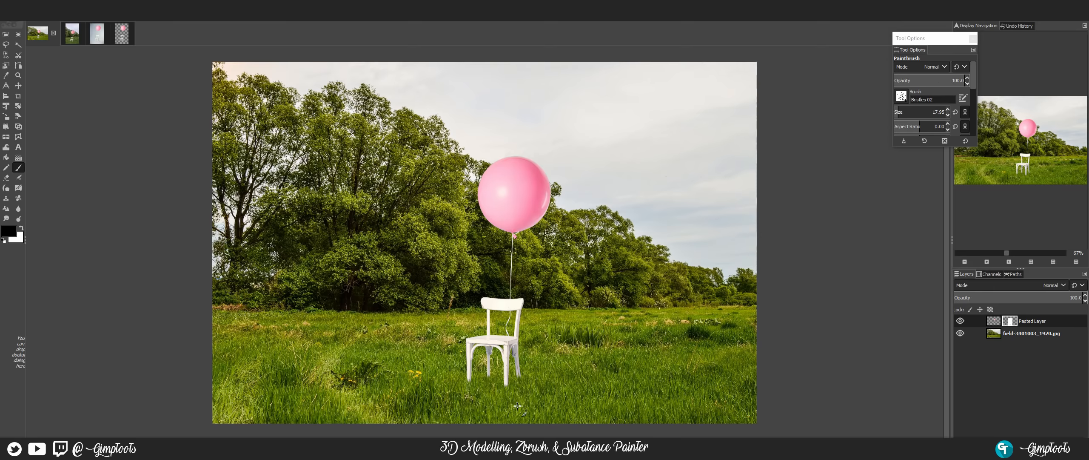
{"action": "scroll", "coordinate": [509, 397], "scroll_direction": "up", "scroll_amount": 5}
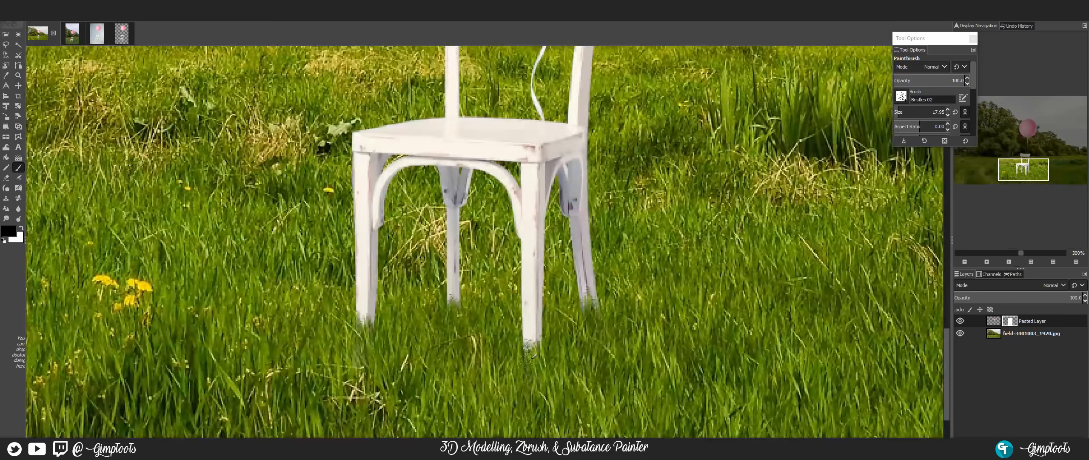
{"action": "left_click_drag", "start_coordinate": [535, 339], "coordinate": [532, 354]}
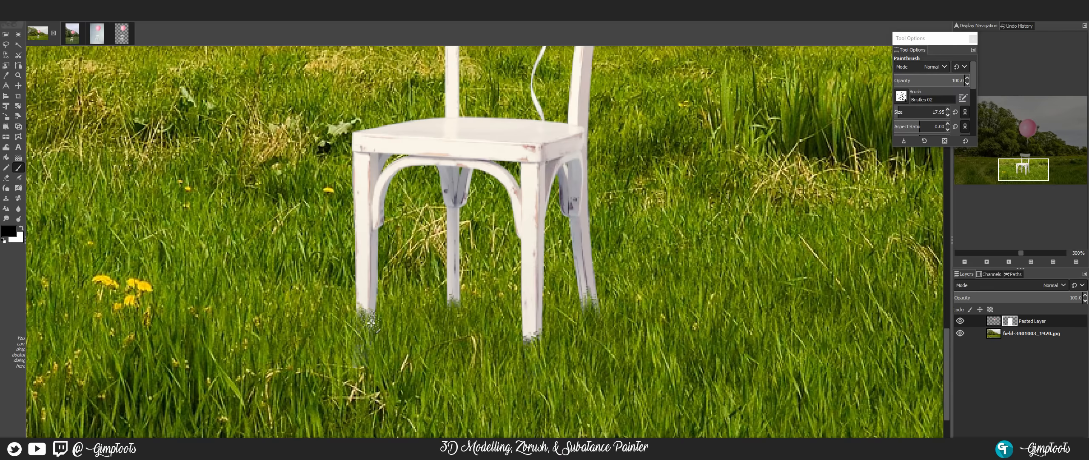
{"action": "key", "text": "shift+ctrl+j"}
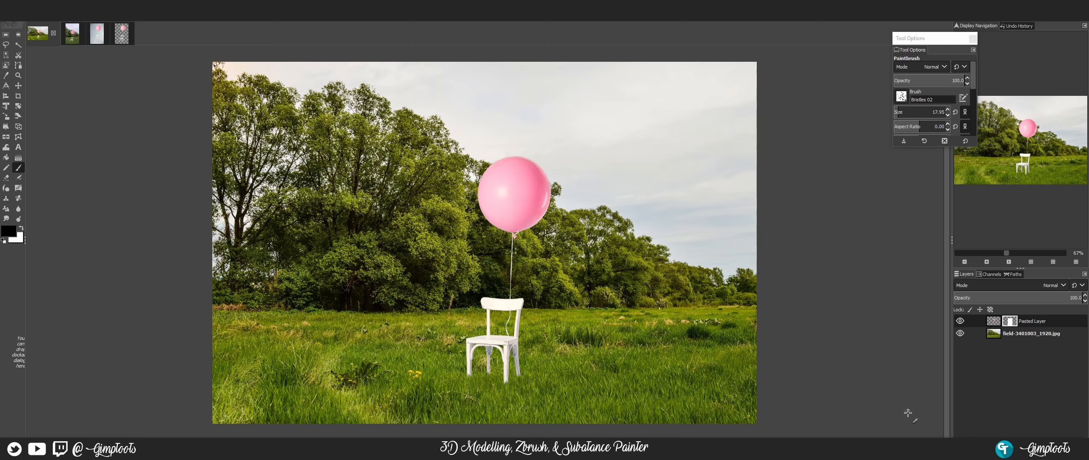
Duplicate the masked balloon and chair layer and delete the layer mask from the copy.
{"action": "left_click", "coordinate": [994, 322]}
{"action": "left_click_drag", "start_coordinate": [994, 322], "coordinate": [998, 345]}
{"action": "key", "text": "shift+ctrl+d"}
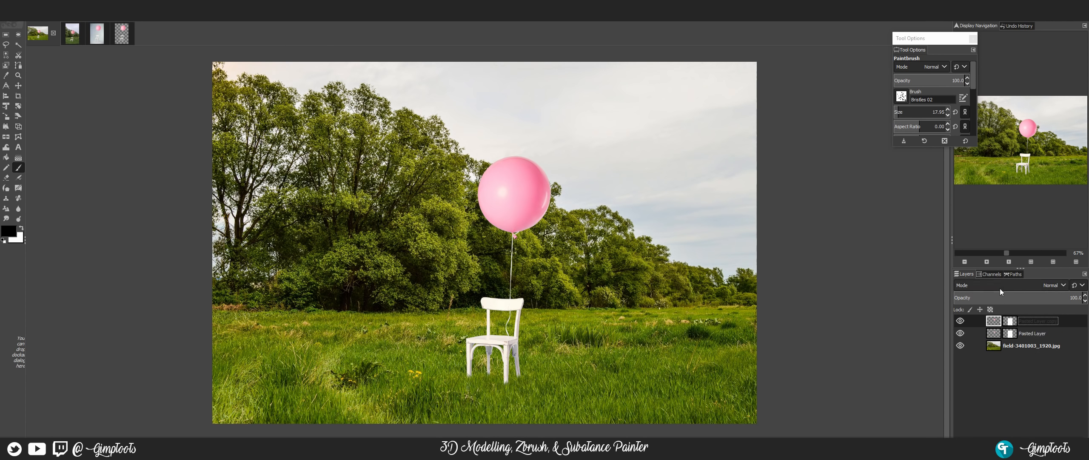
{"action": "right_click", "coordinate": [1009, 323]}
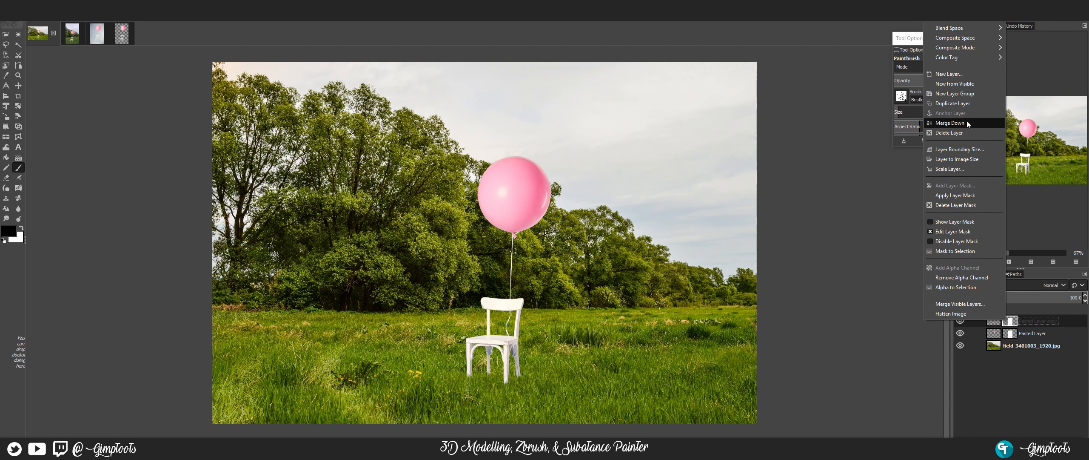
{"action": "left_click", "coordinate": [949, 195]}
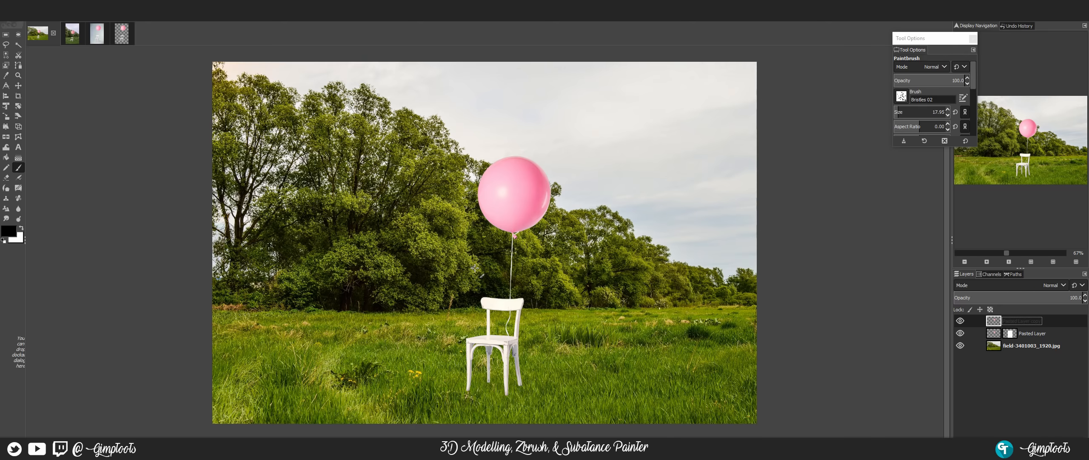
Flatten the layer copy with the Perspective tool so it lies across the grass to the right like a cast shadow.
{"action": "left_click", "coordinate": [19, 126]}
{"action": "left_click", "coordinate": [508, 343]}
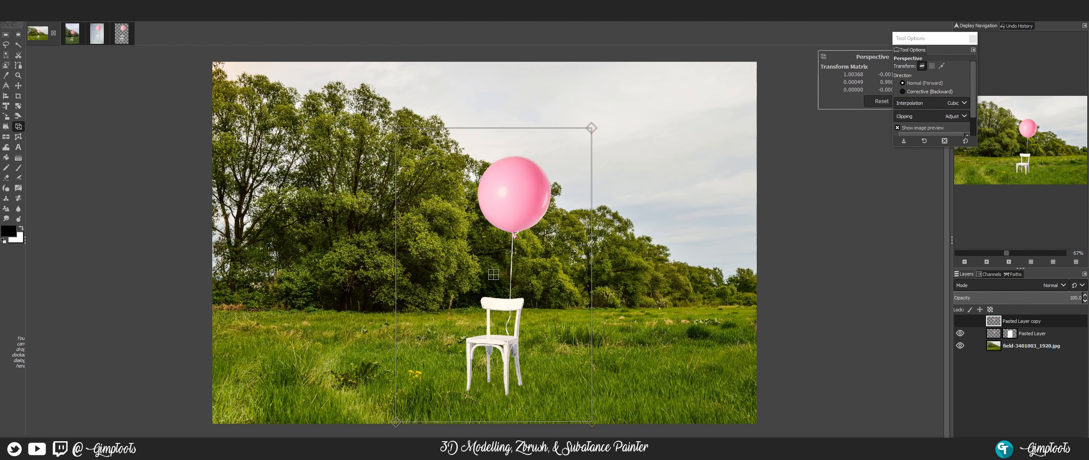
{"action": "left_click_drag", "start_coordinate": [592, 127], "coordinate": [753, 207]}
{"action": "left_click_drag", "start_coordinate": [402, 132], "coordinate": [538, 248]}
{"action": "left_click_drag", "start_coordinate": [396, 421], "coordinate": [384, 392]}
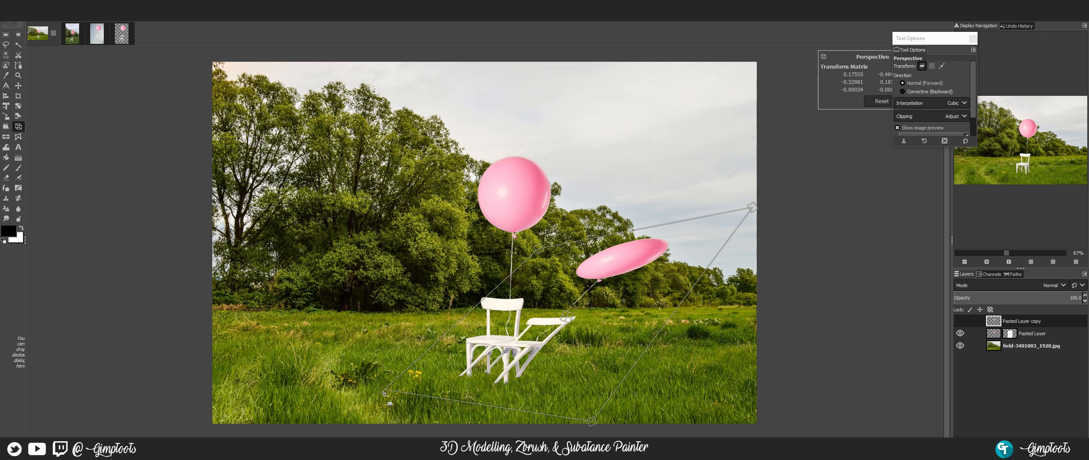
{"action": "left_click_drag", "start_coordinate": [752, 207], "coordinate": [763, 287]}
{"action": "key", "text": "Return"}
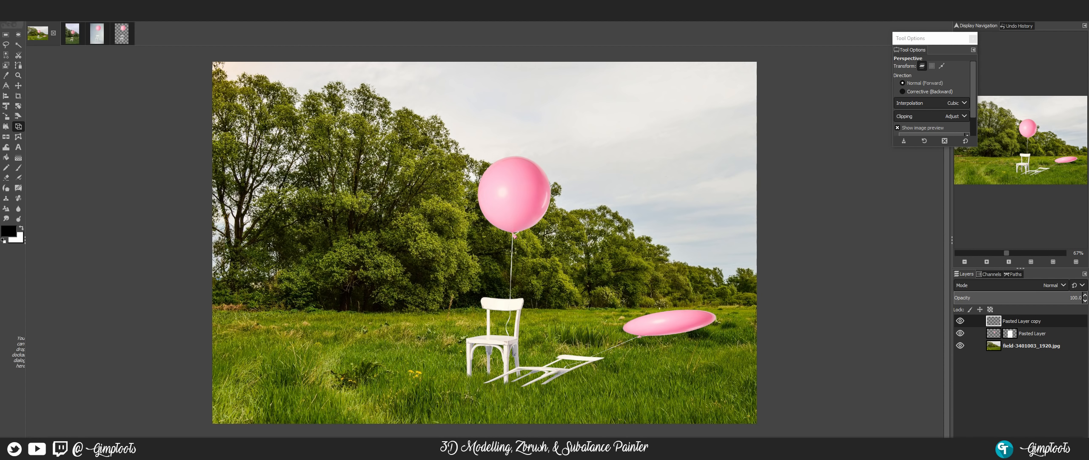
Move the flattened copy up and left so its feet meet the chair's legs, and select its opaque area.
{"action": "key", "text": "m"}
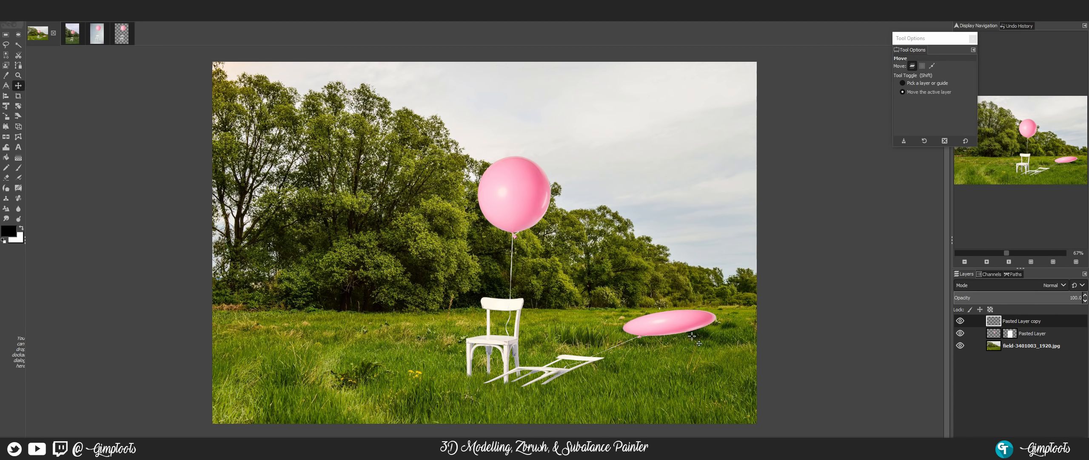
{"action": "left_click_drag", "start_coordinate": [692, 336], "coordinate": [666, 318]}
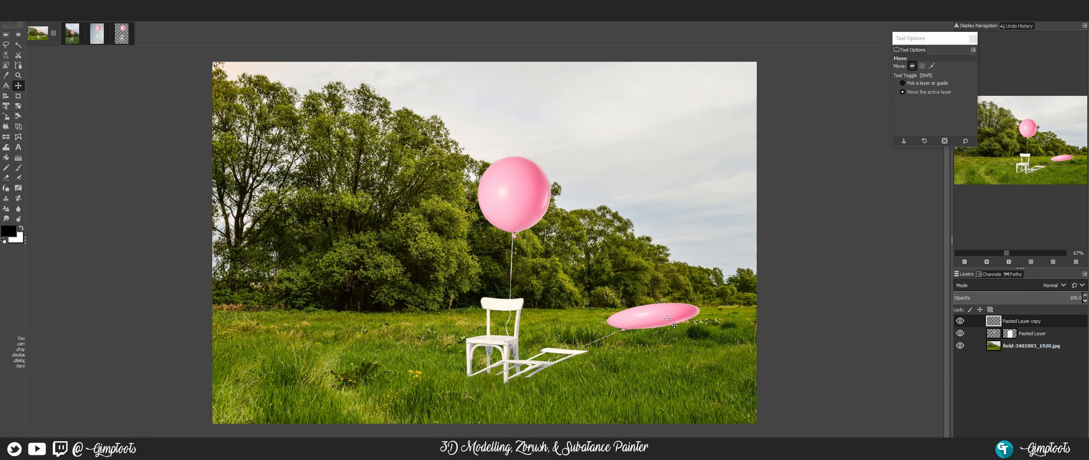
{"action": "left_click", "coordinate": [995, 324], "text": "alt"}
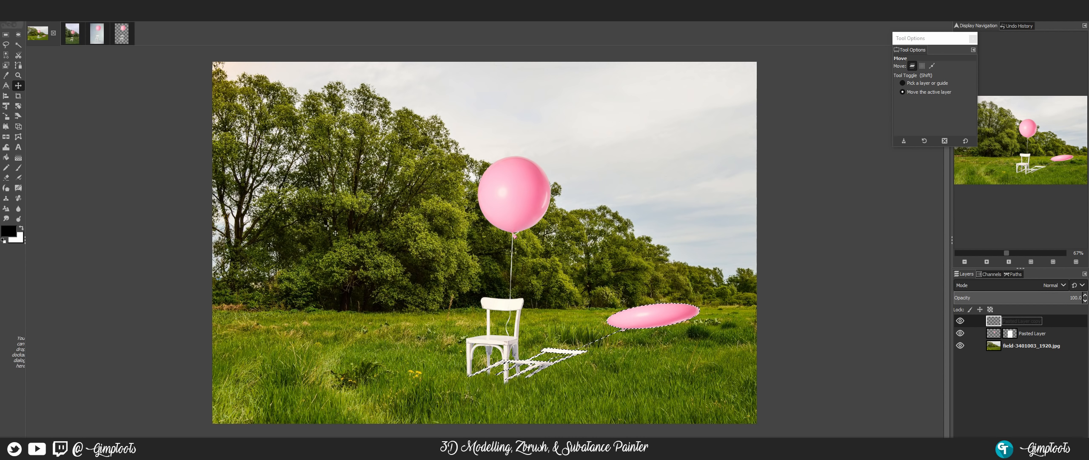
Fill the selected flattened copy with black, clear the selection and soften the shadow with a Gaussian Blur.
{"action": "left_click_drag", "start_coordinate": [9, 231], "coordinate": [648, 309]}
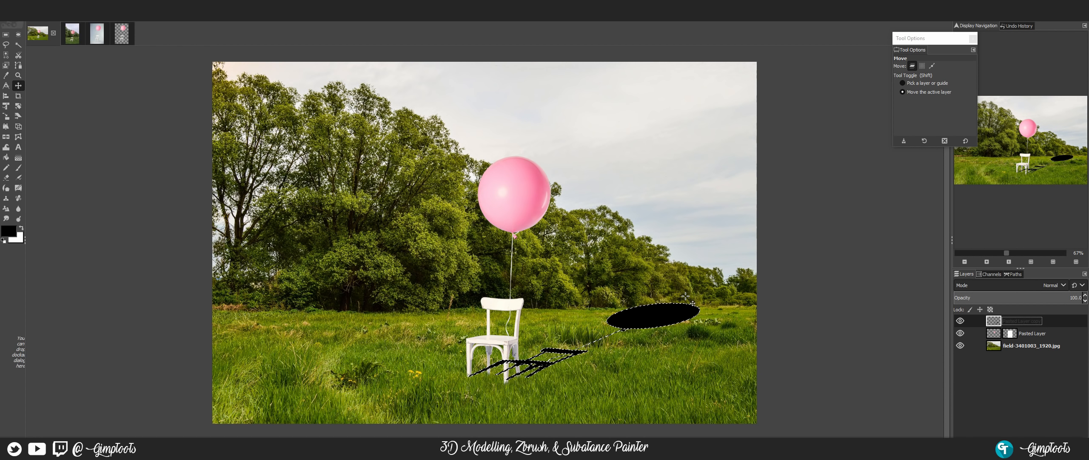
{"action": "key", "text": "ctrl+shift+a"}
{"action": "key", "text": "alt+r"}
{"action": "mouse_move", "coordinate": [164, 75]}
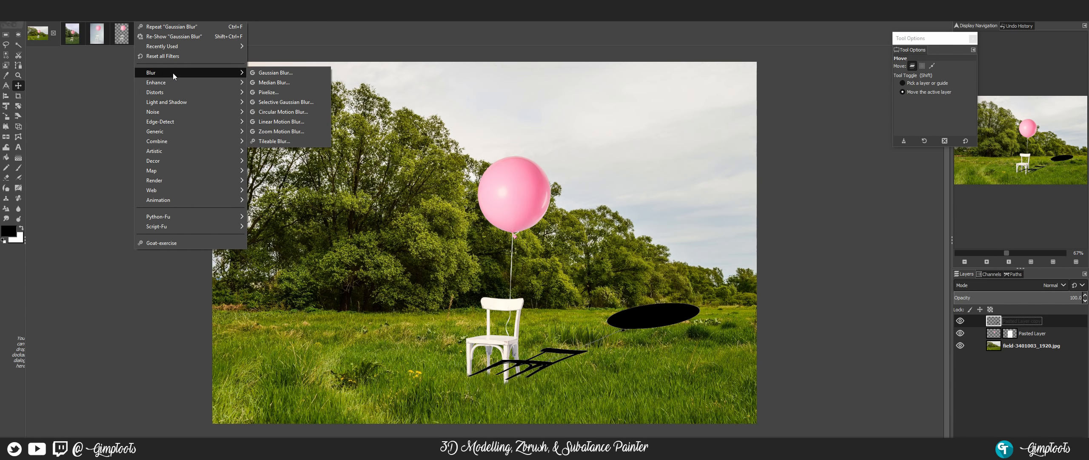
{"action": "left_click", "coordinate": [322, 75]}
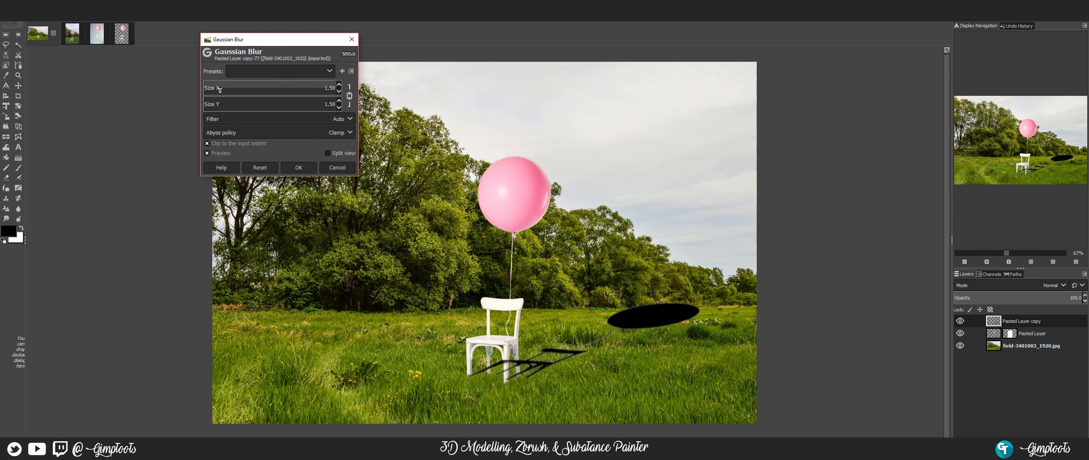
{"action": "left_click_drag", "start_coordinate": [211, 88], "coordinate": [213, 88]}
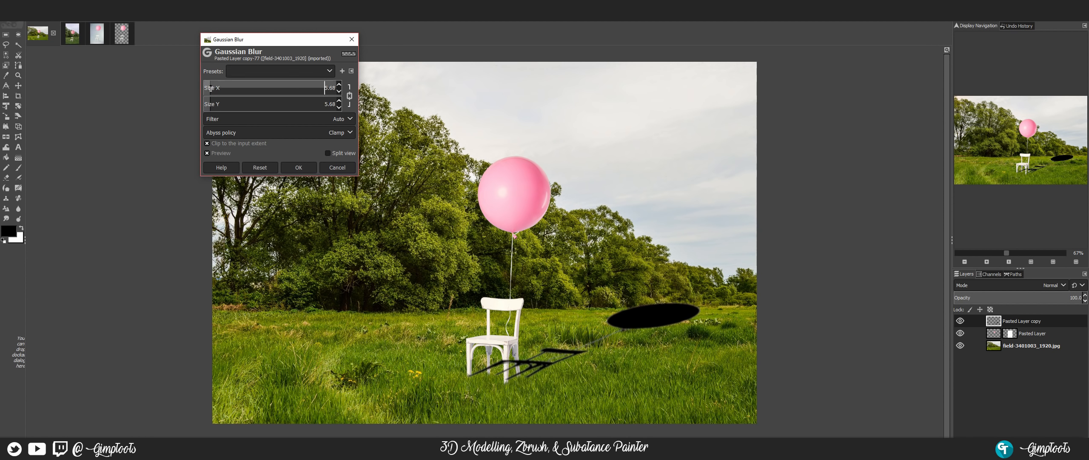
{"action": "left_click", "coordinate": [299, 168]}
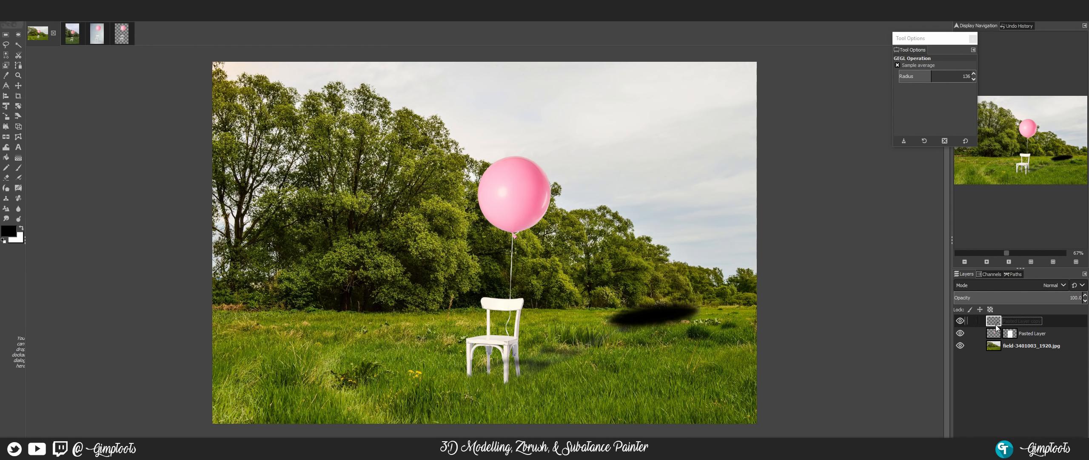
Set the shadow layer's blend mode to Multiply and lower its opacity to about 54.8.
{"action": "left_click", "coordinate": [999, 285]}
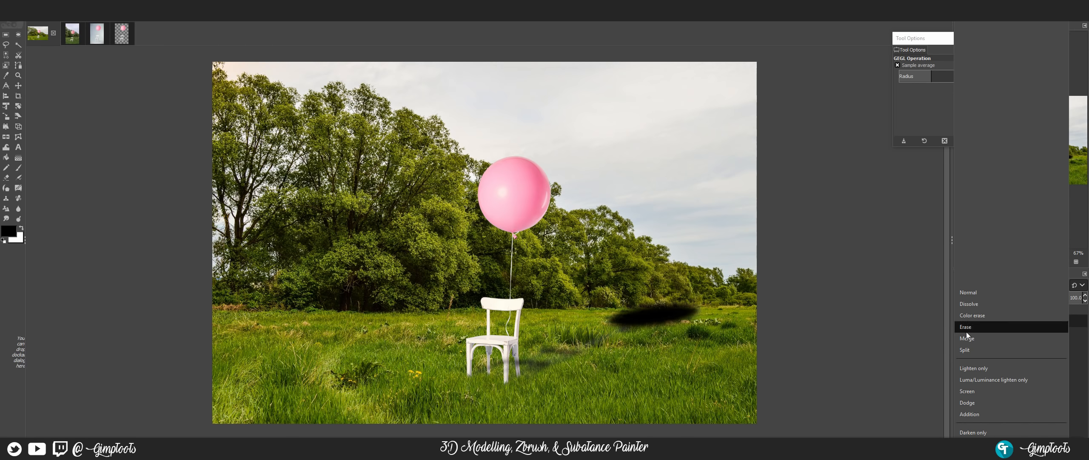
{"action": "scroll", "coordinate": [987, 416], "scroll_direction": "down", "scroll_amount": 1}
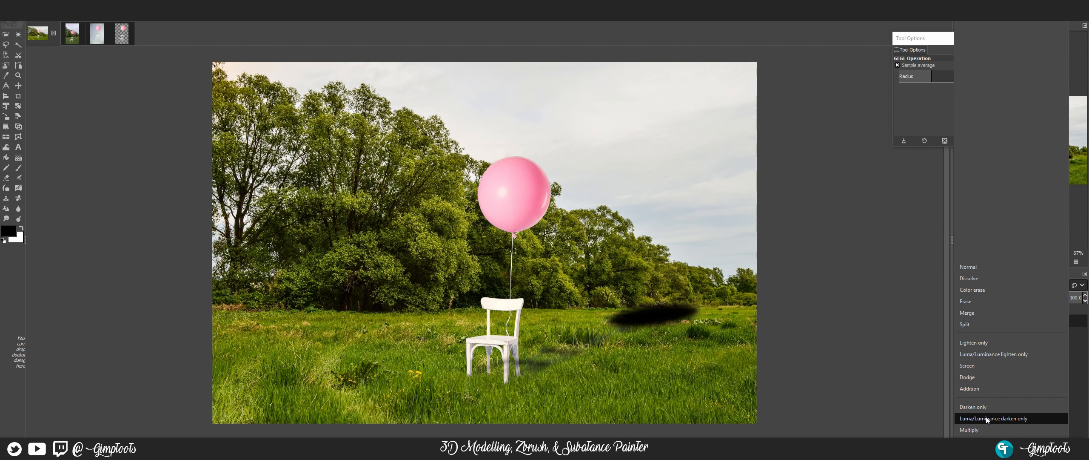
{"action": "left_click", "coordinate": [979, 425]}
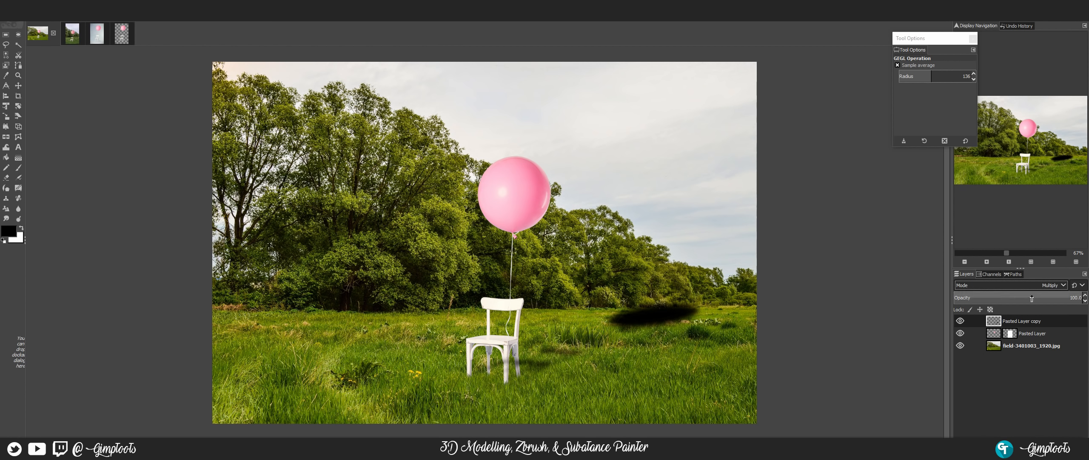
{"action": "left_click_drag", "start_coordinate": [1052, 297], "coordinate": [1025, 303]}
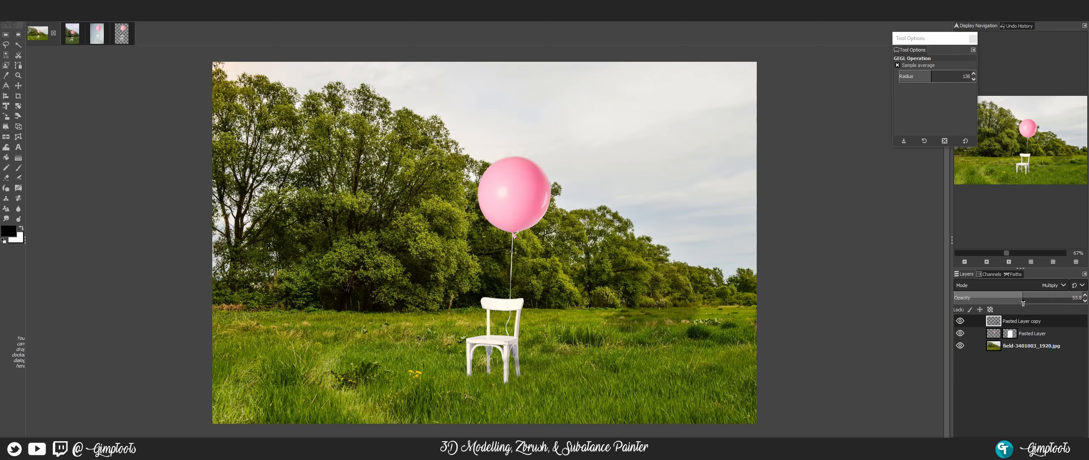
{"action": "scroll", "coordinate": [660, 354], "scroll_direction": "up", "scroll_amount": 3}
{"action": "scroll", "coordinate": [660, 353], "scroll_direction": "down", "scroll_amount": 3}
{"action": "key", "text": "1"}
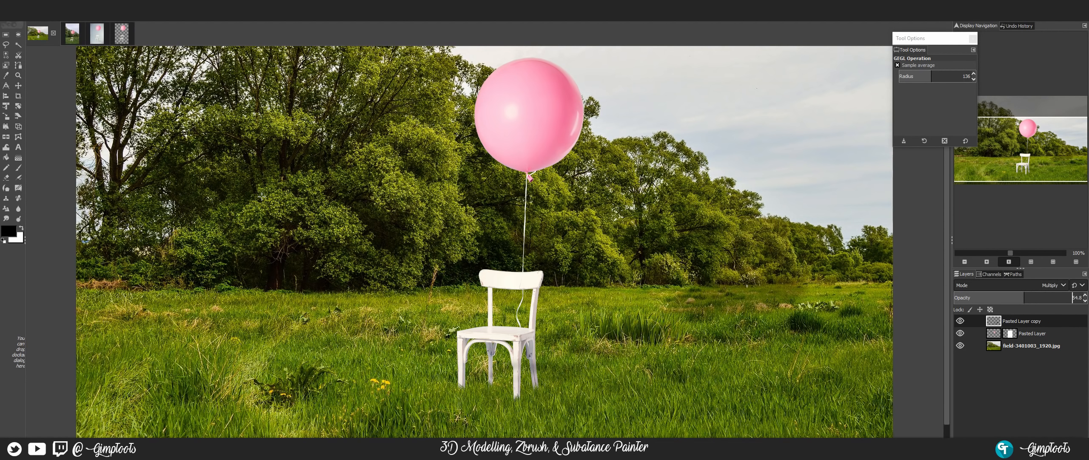
Erase the balloon's shadow with the 2. Hardness 050 brush at about size 339 and raise the shadow layer's opacity to about 58.7.
{"action": "key", "text": "shift+e"}
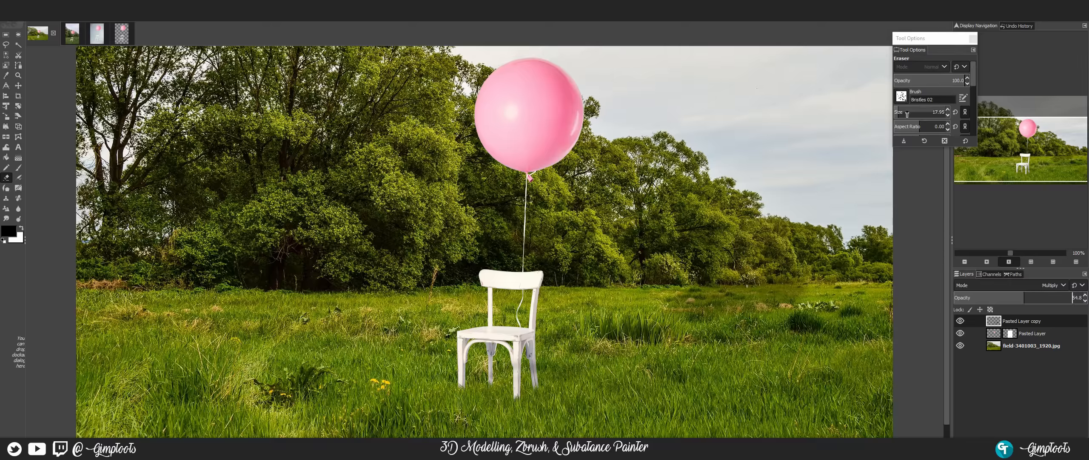
{"action": "left_click_drag", "start_coordinate": [898, 113], "coordinate": [903, 113]}
{"action": "left_click", "coordinate": [901, 96]}
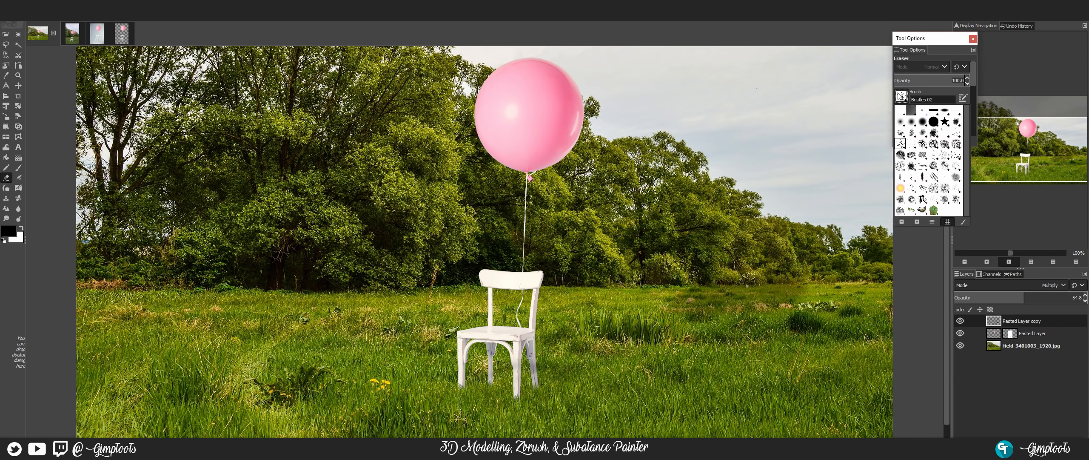
{"action": "left_click", "coordinate": [916, 122]}
{"action": "left_click_drag", "start_coordinate": [915, 111], "coordinate": [920, 112]}
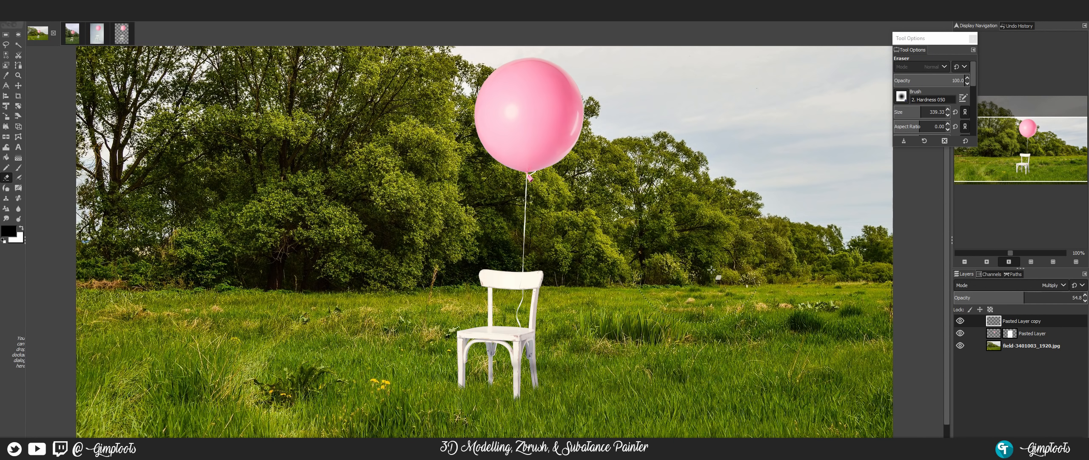
{"action": "left_click_drag", "start_coordinate": [999, 299], "coordinate": [1021, 299]}
{"action": "key", "text": "minus"}
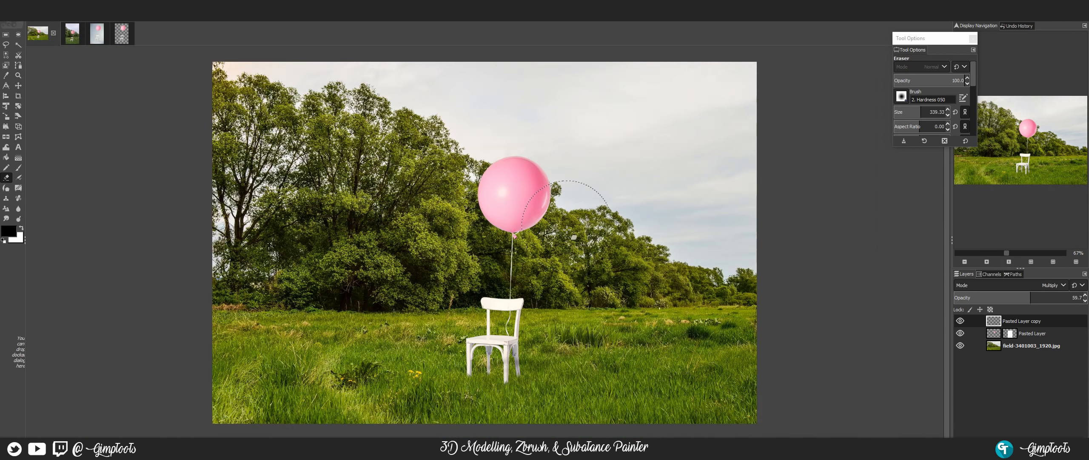
Duplicate the original field photo layer and move the copy to the top of the layer stack.
{"action": "double_click", "coordinate": [1026, 346]}
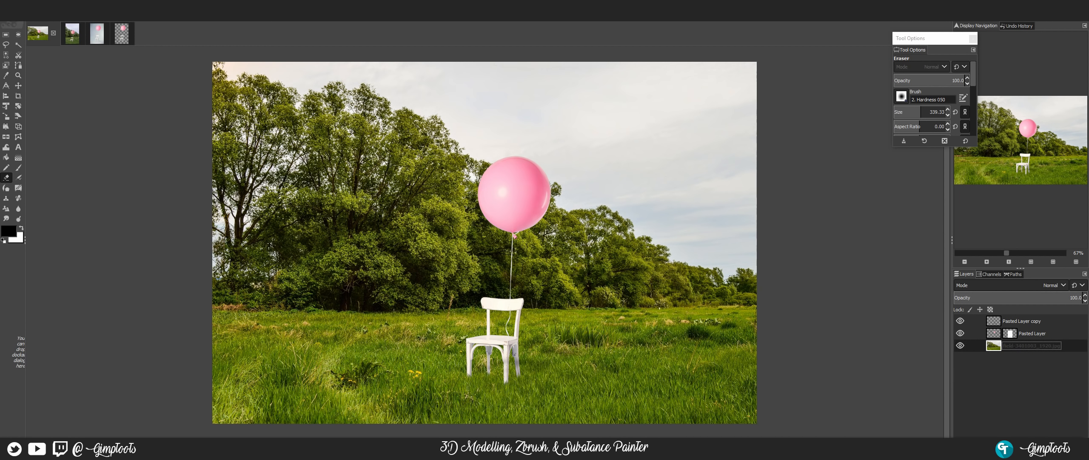
{"action": "key", "text": "shift+ctrl+d"}
{"action": "left_click_drag", "start_coordinate": [1016, 347], "coordinate": [1014, 319]}
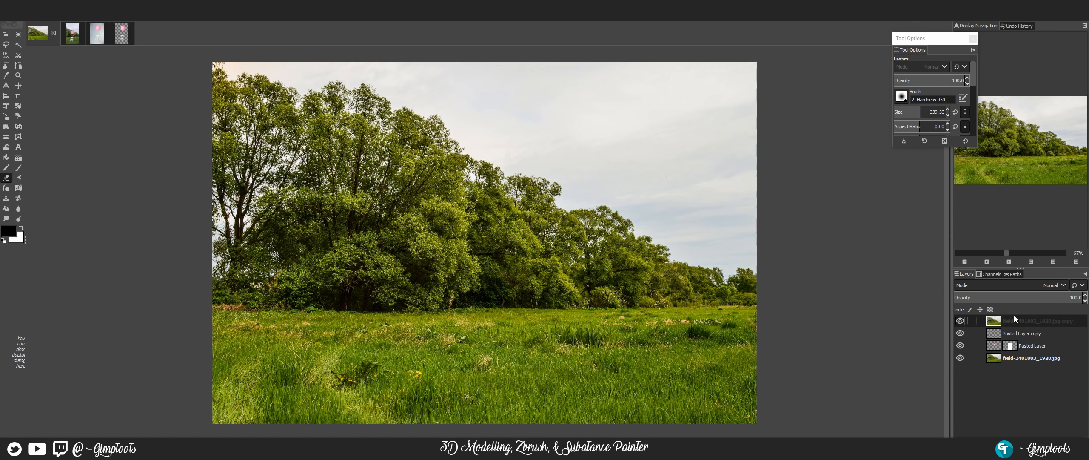
Add a layer mask initialized to Black (full transparency) to the field photo copy.
{"action": "right_click", "coordinate": [1016, 316]}
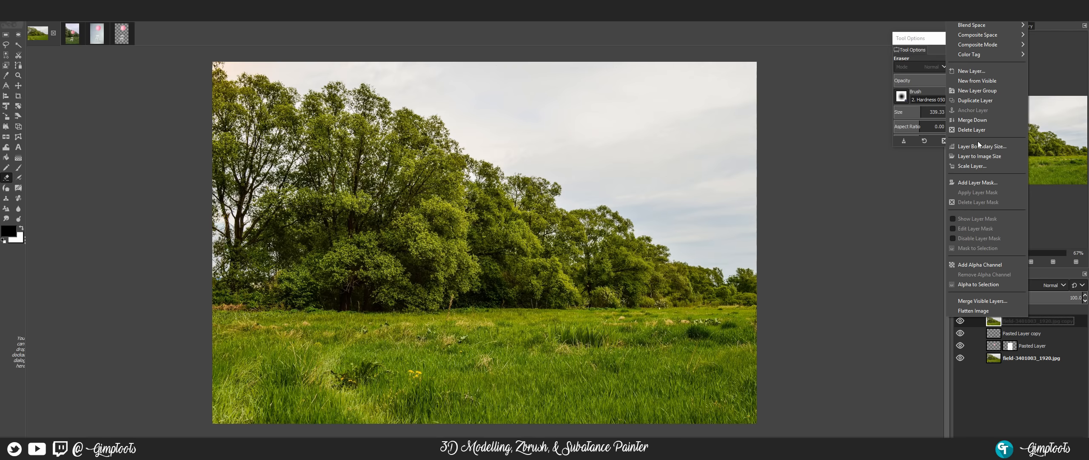
{"action": "left_click", "coordinate": [974, 182]}
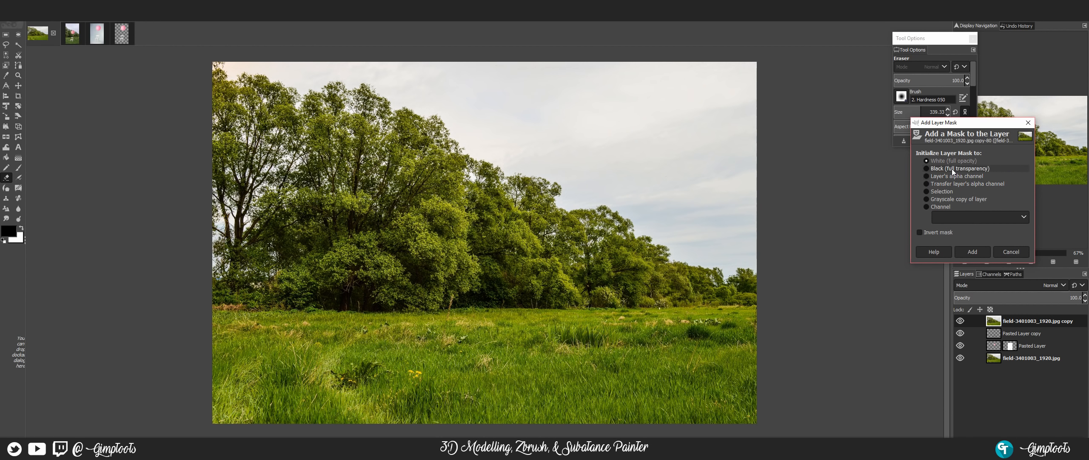
{"action": "left_click", "coordinate": [972, 252]}
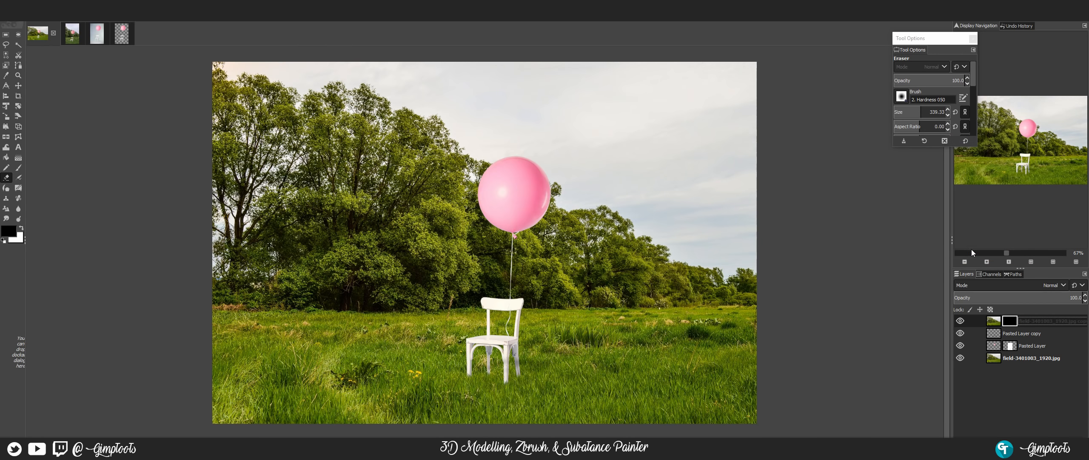
Select the opaque area of the balloon and chair layer, make white the foreground color and set the brush size to about 74.
{"action": "left_click", "coordinate": [995, 346], "text": "alt"}
{"action": "key", "text": "x"}
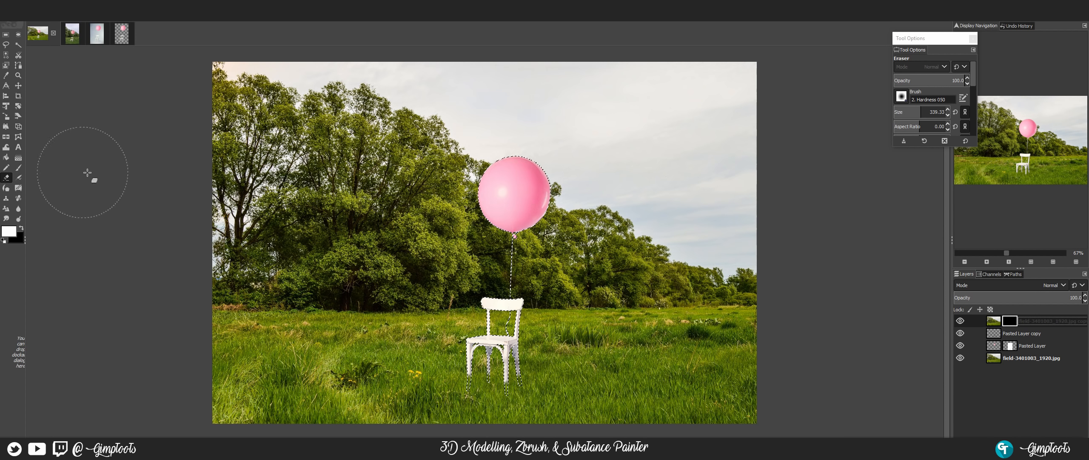
{"action": "scroll", "coordinate": [498, 127], "scroll_direction": "up", "scroll_amount": 4}
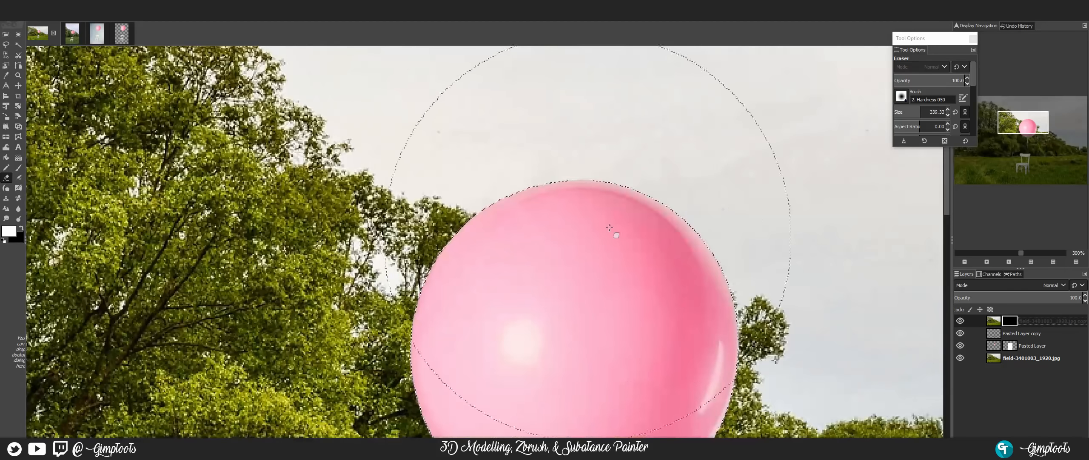
{"action": "left_click", "coordinate": [899, 117]}
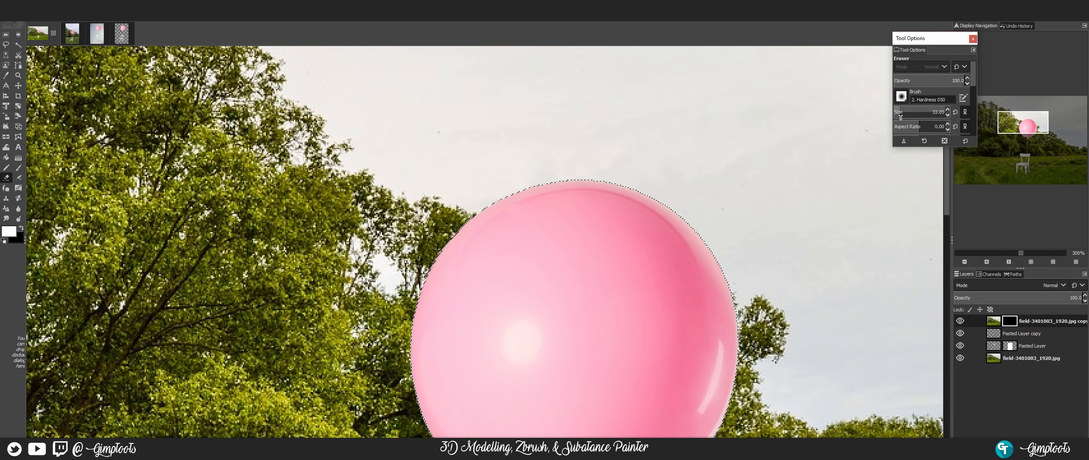
{"action": "scroll", "coordinate": [535, 238], "scroll_direction": "down", "scroll_amount": 1}
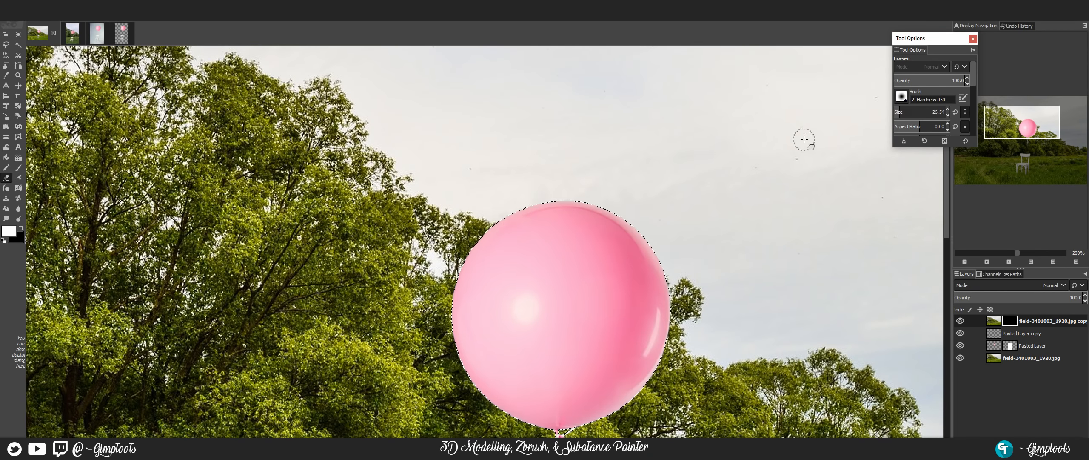
{"action": "left_click_drag", "start_coordinate": [894, 112], "coordinate": [906, 114]}
Reselect the cutout's opaque area, paint white over the balloon on the field copy's mask with the Paintbrush, and clear the selection.
{"action": "left_click_drag", "start_coordinate": [548, 223], "coordinate": [493, 245]}
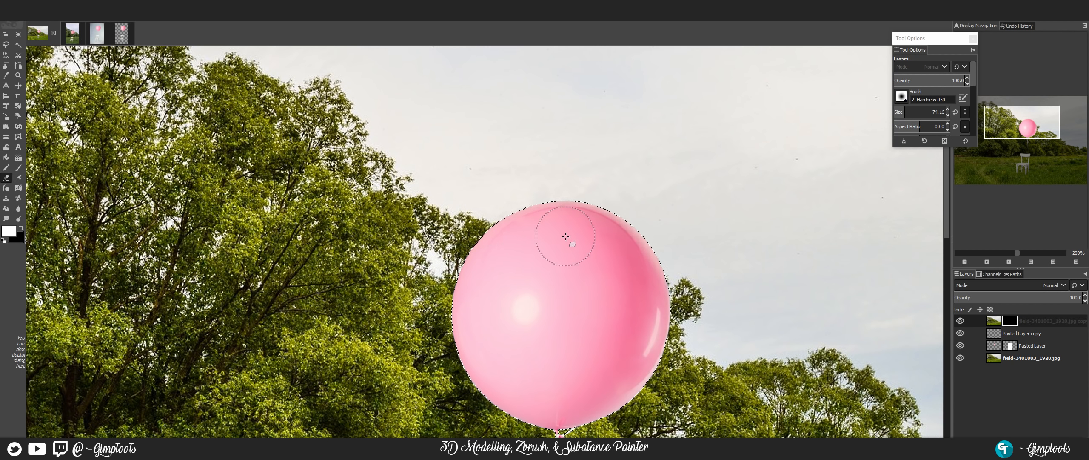
{"action": "key", "text": "ctrl+shift+a"}
{"action": "left_click", "coordinate": [994, 347], "text": "alt"}
{"action": "key", "text": "p"}
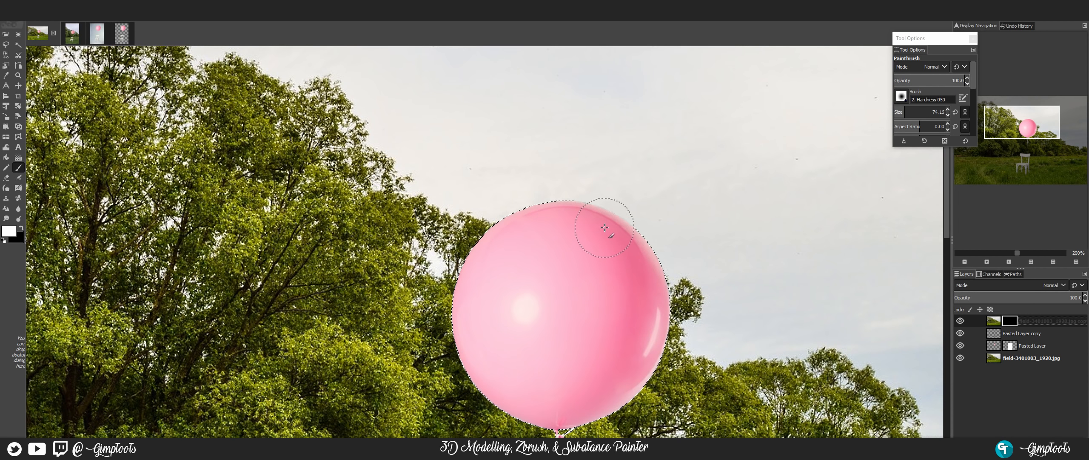
{"action": "mouse_move", "coordinate": [600, 215]}
{"action": "left_mouse_down"}
{"action": "mouse_move", "coordinate": [554, 221]}
{"action": "mouse_move", "coordinate": [593, 219]}
{"action": "mouse_move", "coordinate": [518, 222]}
{"action": "mouse_move", "coordinate": [470, 299]}
{"action": "mouse_move", "coordinate": [502, 228]}
{"action": "mouse_move", "coordinate": [467, 294]}
{"action": "mouse_move", "coordinate": [486, 354]}
{"action": "mouse_move", "coordinate": [467, 338]}
{"action": "mouse_move", "coordinate": [496, 375]}
{"action": "mouse_move", "coordinate": [607, 277]}
{"action": "mouse_move", "coordinate": [582, 276]}
{"action": "mouse_move", "coordinate": [569, 309]}
{"action": "mouse_move", "coordinate": [529, 319]}
{"action": "mouse_move", "coordinate": [511, 340]}
{"action": "mouse_move", "coordinate": [510, 389]}
{"action": "mouse_move", "coordinate": [535, 390]}
{"action": "mouse_move", "coordinate": [565, 368]}
{"action": "mouse_move", "coordinate": [575, 335]}
{"action": "mouse_move", "coordinate": [621, 327]}
{"action": "mouse_move", "coordinate": [624, 354]}
{"action": "mouse_move", "coordinate": [659, 328]}
{"action": "mouse_move", "coordinate": [644, 361]}
{"action": "left_mouse_up"}
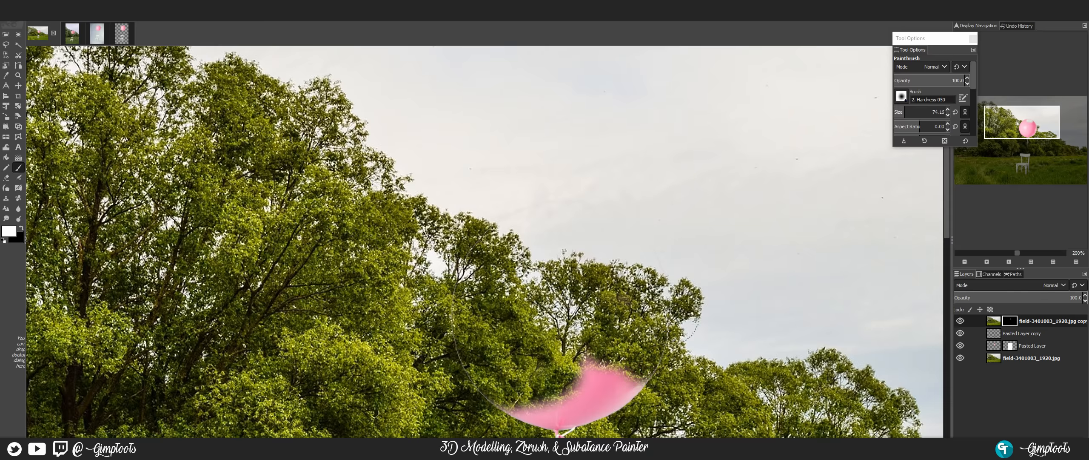
{"action": "left_click_drag", "start_coordinate": [666, 331], "coordinate": [620, 231]}
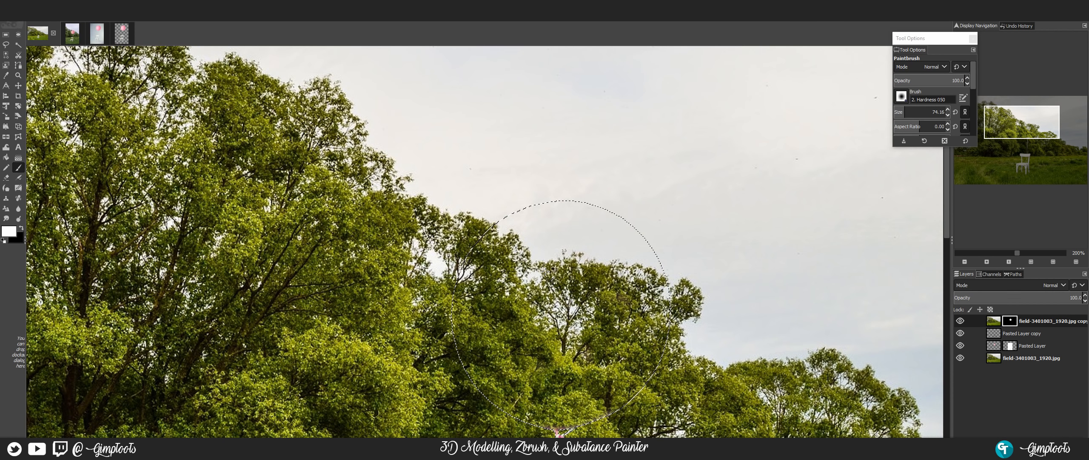
{"action": "key", "text": "ctrl+shift+a"}
Set the masked field copy's blend mode to Soft light and lower its opacity to about 22.
{"action": "left_click", "coordinate": [999, 321]}
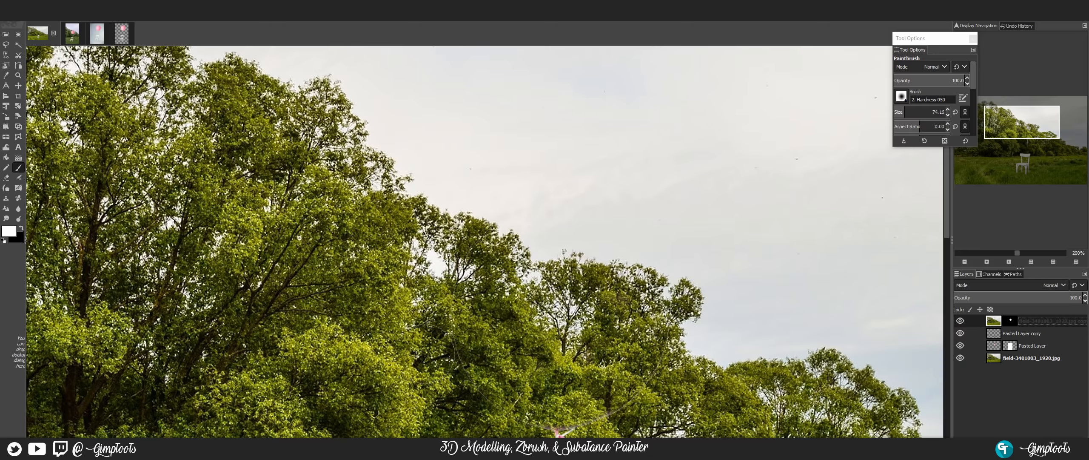
{"action": "key", "text": "ctrl+shift+j"}
{"action": "left_click", "coordinate": [995, 284]}
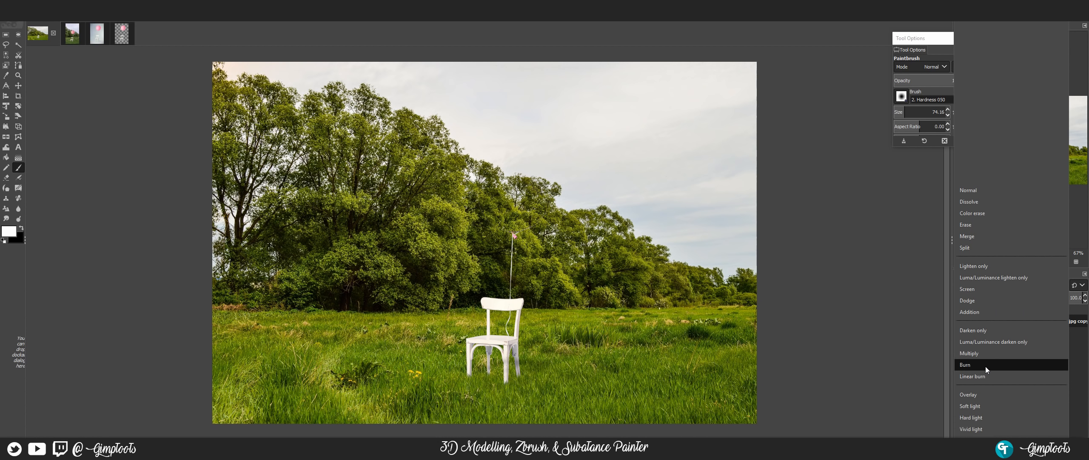
{"action": "left_click", "coordinate": [979, 382]}
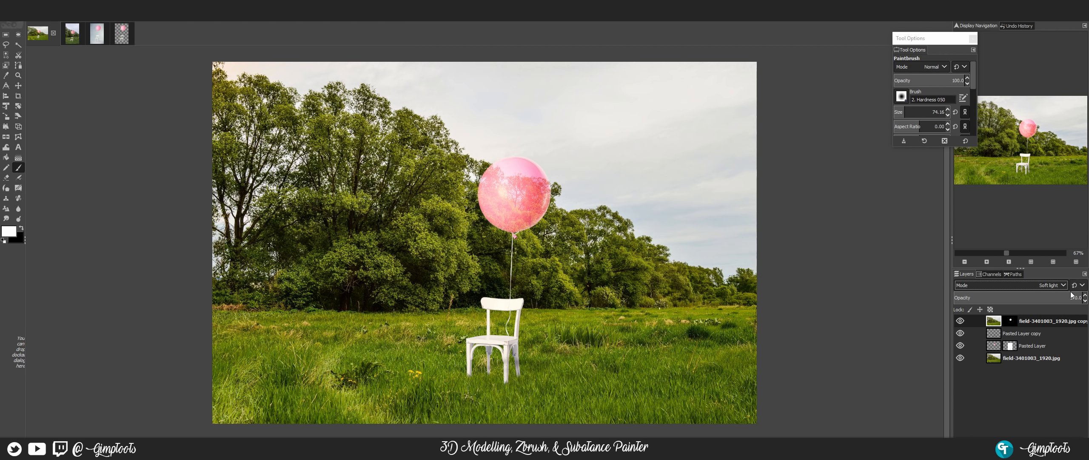
{"action": "left_click_drag", "start_coordinate": [1053, 295], "coordinate": [984, 301]}
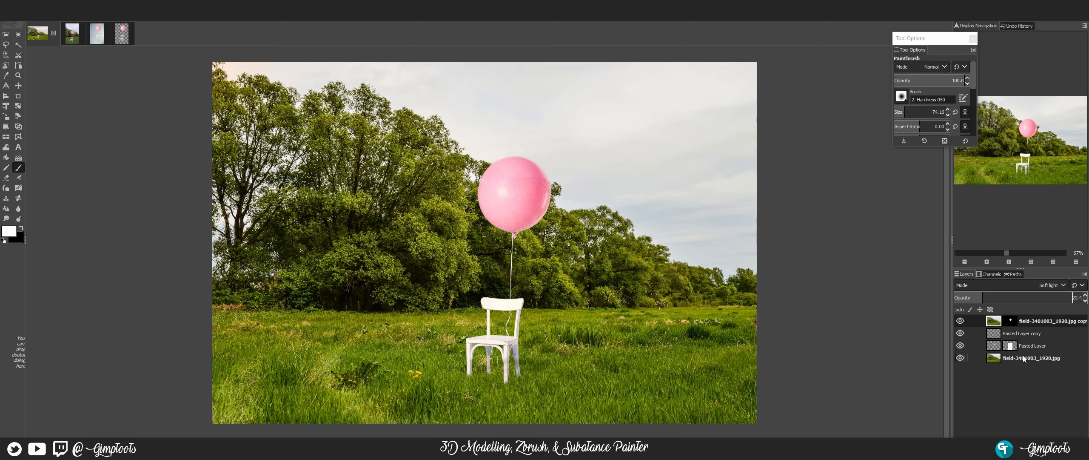
{"action": "mouse_move", "coordinate": [978, 299]}
{"action": "left_mouse_down"}
{"action": "mouse_move", "coordinate": [968, 300]}
{"action": "mouse_move", "coordinate": [982, 300]}
{"action": "left_mouse_up"}
Apply Hue-Saturation to the bottom field photo layer with hue about 12.1 and saturation about 9.1.
{"action": "left_click", "coordinate": [1023, 358]}
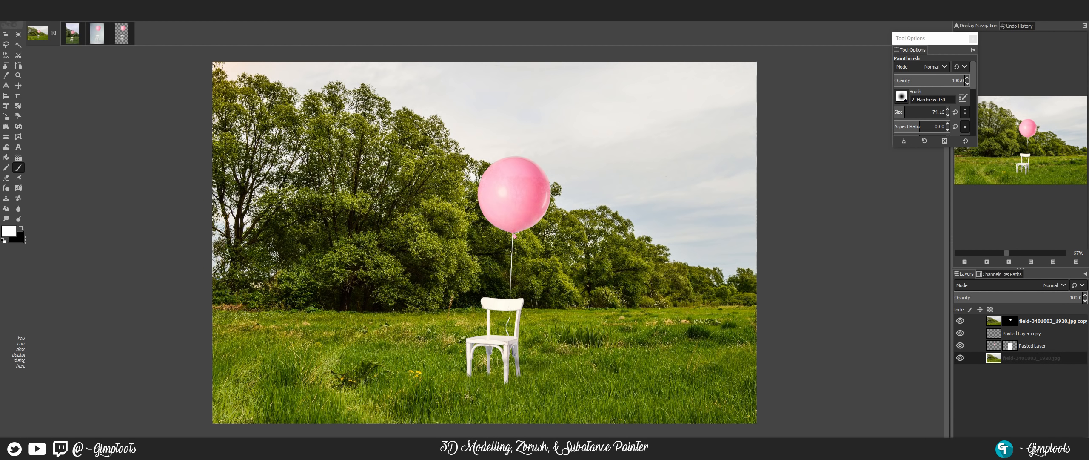
{"action": "left_click", "coordinate": [107, 11]}
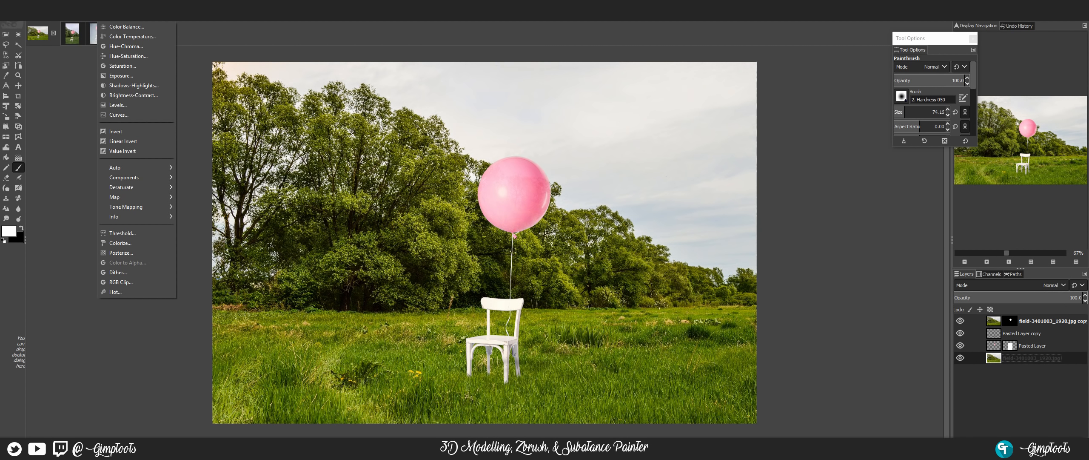
{"action": "left_click", "coordinate": [126, 56]}
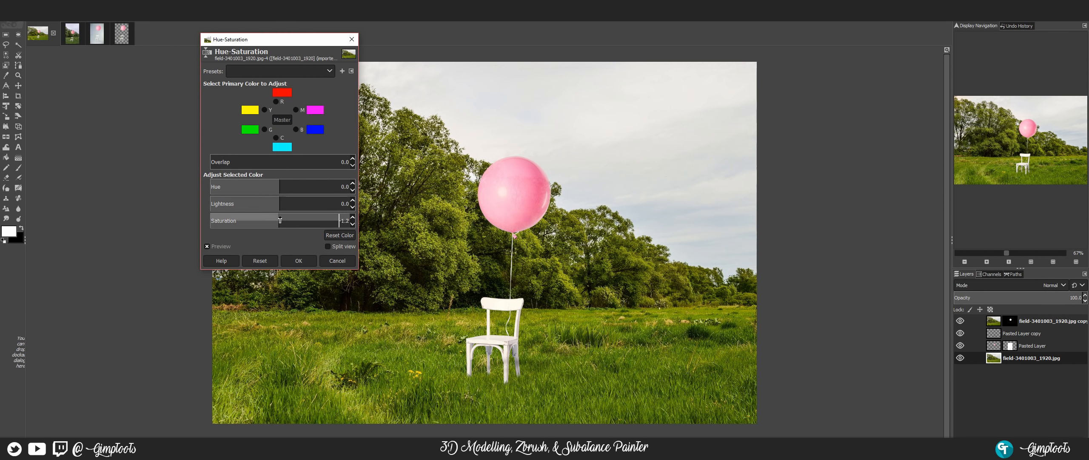
{"action": "left_click_drag", "start_coordinate": [278, 220], "coordinate": [286, 221]}
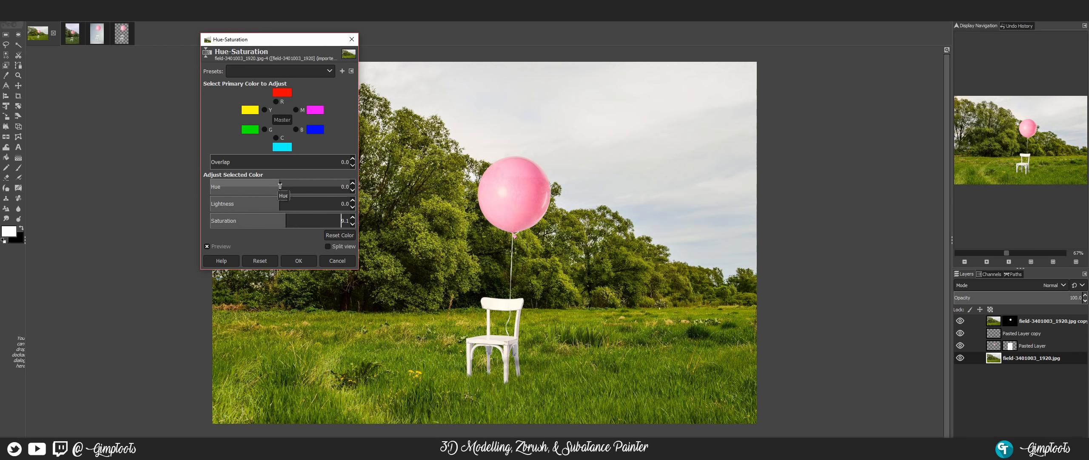
{"action": "left_click_drag", "start_coordinate": [280, 186], "coordinate": [287, 186]}
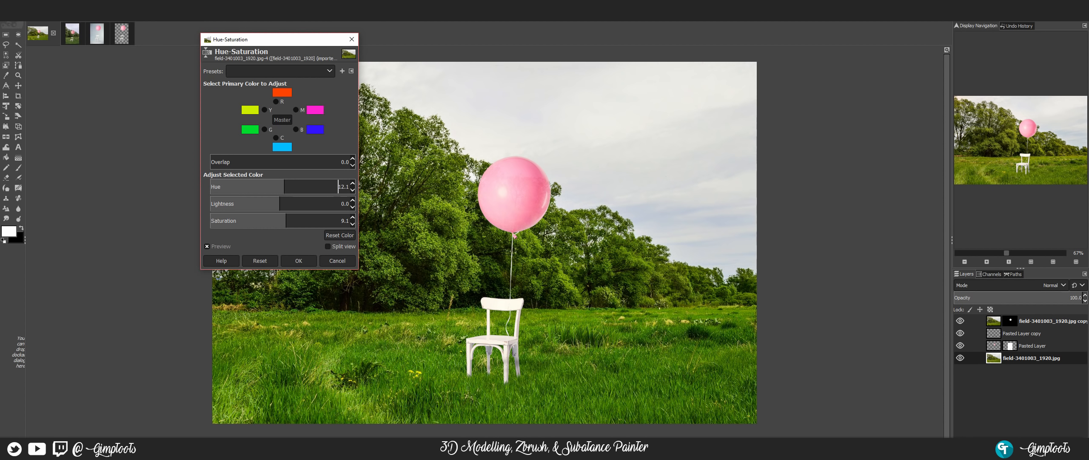
{"action": "left_click", "coordinate": [328, 265]}
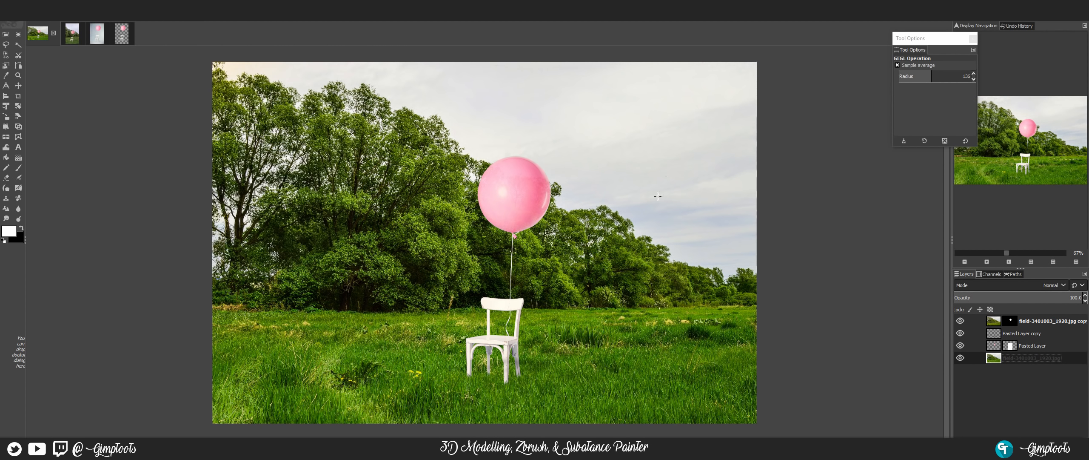
Cool the field photo layer with Color Temperature, setting the original temperature to about 7379.
{"action": "left_click", "coordinate": [107, 16]}
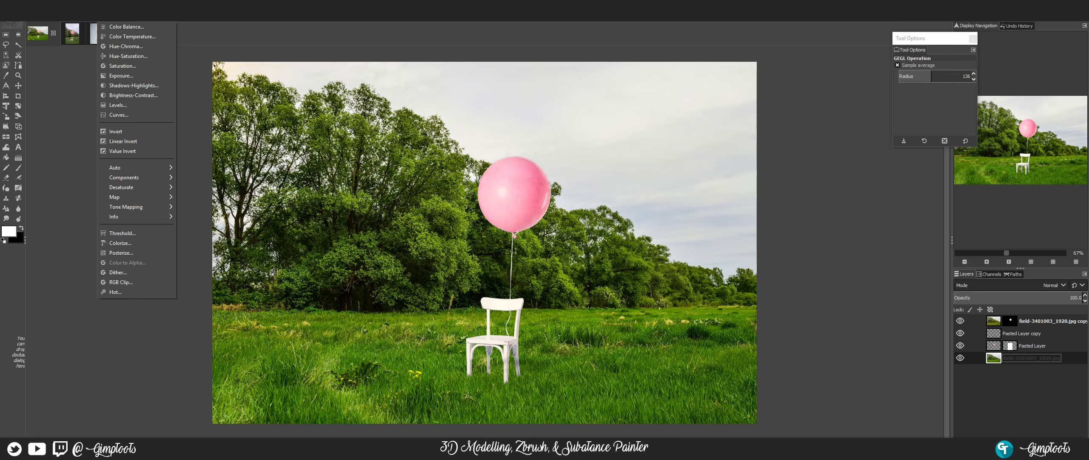
{"action": "left_click", "coordinate": [127, 37]}
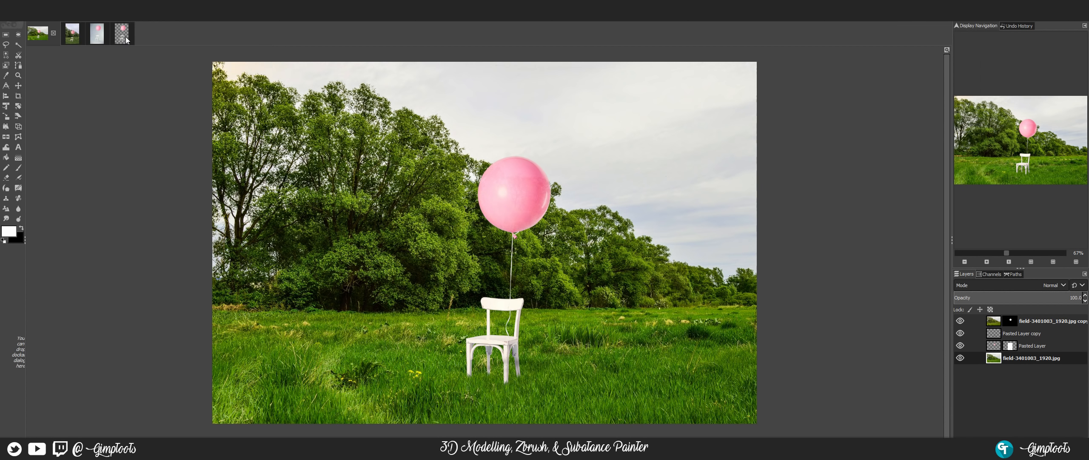
{"action": "mouse_move", "coordinate": [271, 88]}
{"action": "left_mouse_down"}
{"action": "mouse_move", "coordinate": [280, 90]}
{"action": "mouse_move", "coordinate": [270, 106]}
{"action": "mouse_move", "coordinate": [282, 88]}
{"action": "left_mouse_up"}
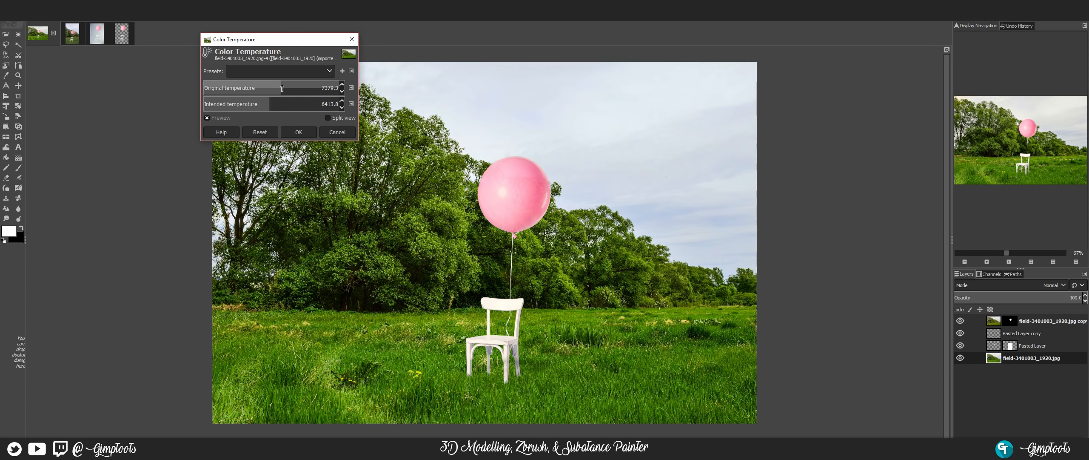
{"action": "left_click", "coordinate": [299, 132]}
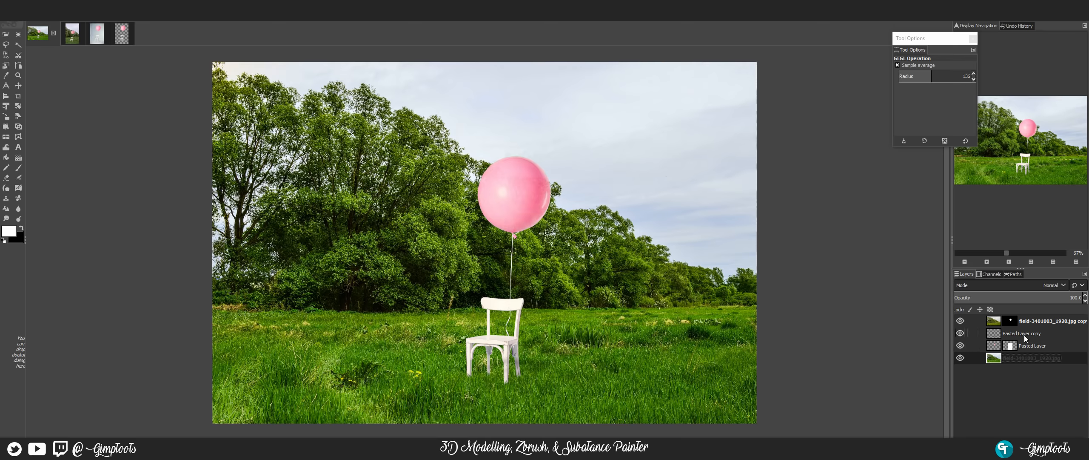
Apply Hue-Saturation to the balloon and chair layer with saturation about -5.5 and hue 0.
{"action": "left_click", "coordinate": [996, 346]}
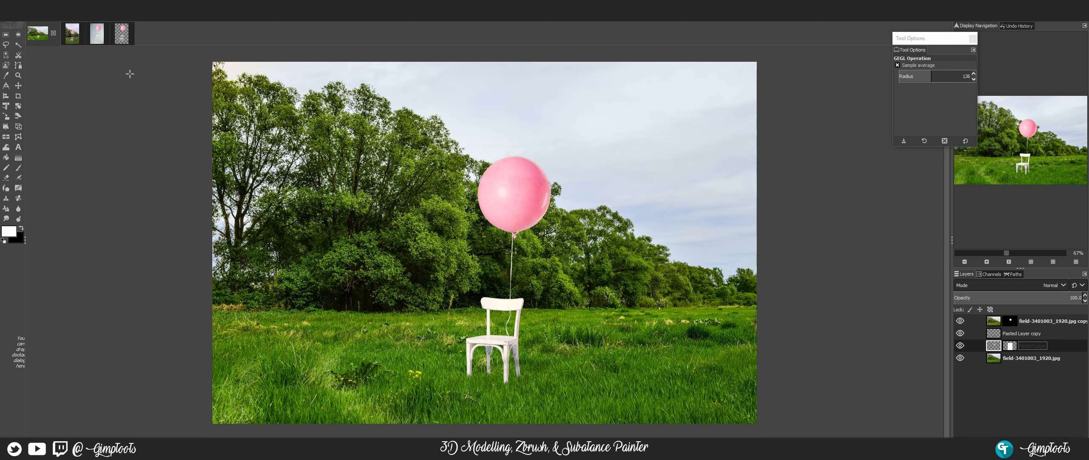
{"action": "left_click", "coordinate": [102, 12]}
{"action": "left_click", "coordinate": [123, 62]}
{"action": "left_click", "coordinate": [277, 221]}
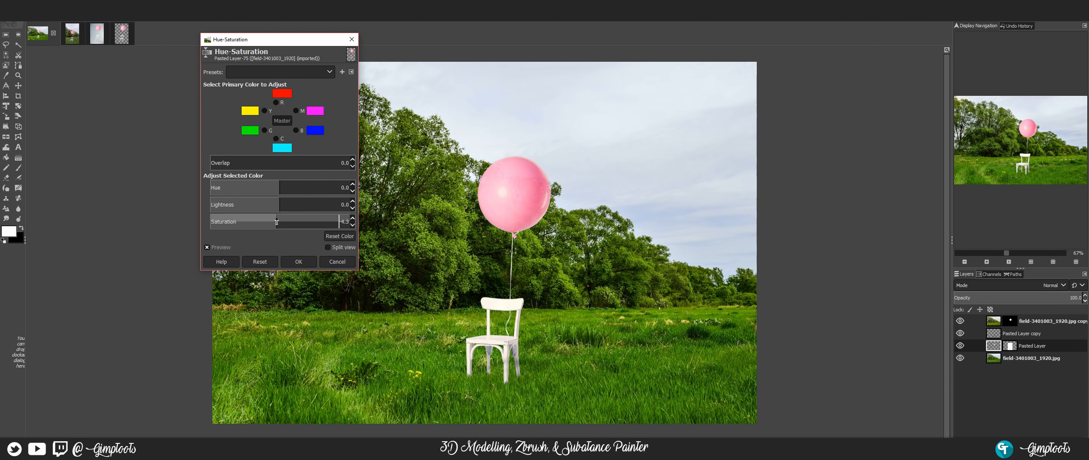
{"action": "mouse_move", "coordinate": [275, 221]}
{"action": "left_mouse_down"}
{"action": "mouse_move", "coordinate": [260, 222]}
{"action": "mouse_move", "coordinate": [277, 224]}
{"action": "left_mouse_up"}
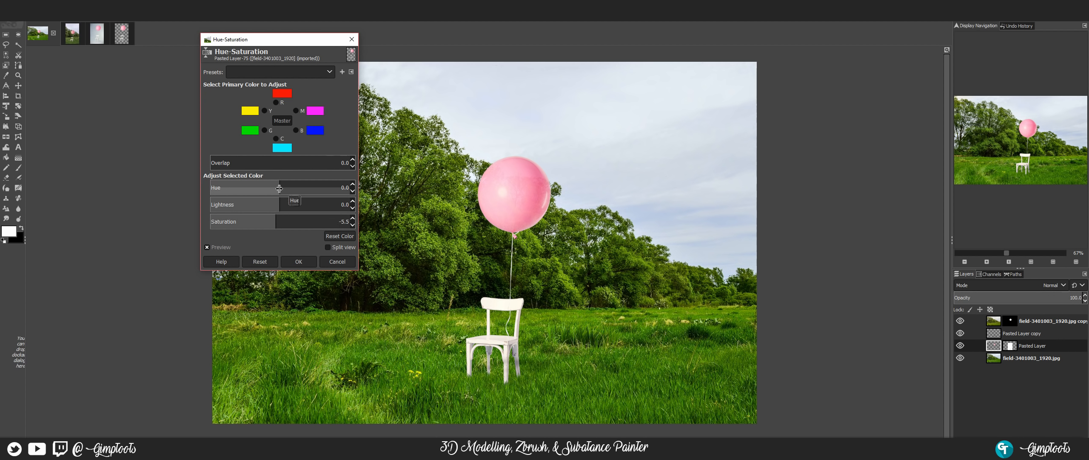
{"action": "left_click_drag", "start_coordinate": [278, 187], "coordinate": [282, 189]}
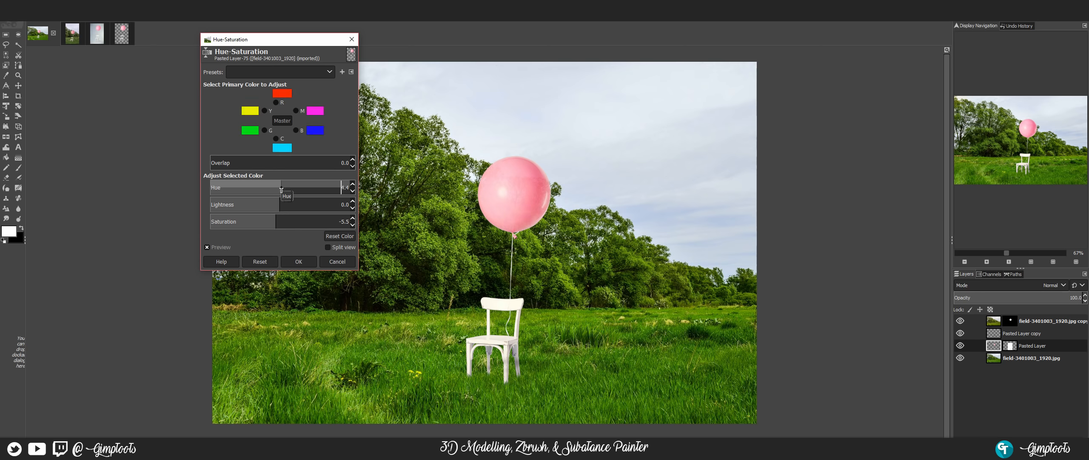
{"action": "type", "text": "0"}
{"action": "key", "text": "Return"}
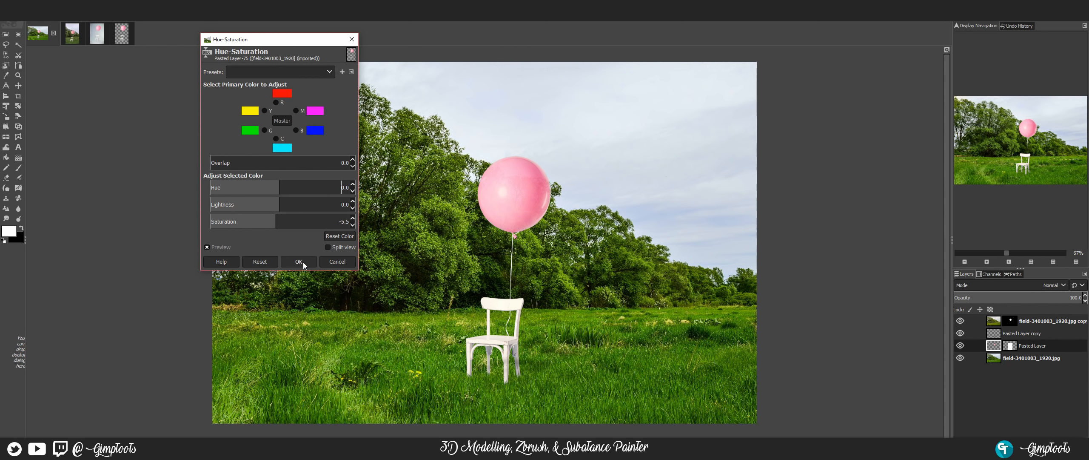
{"action": "left_click", "coordinate": [303, 263]}
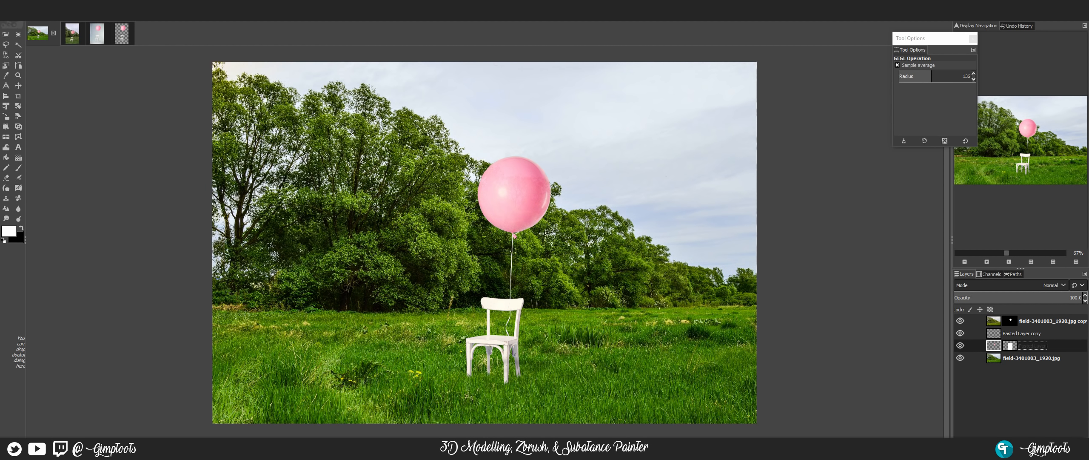
Darken the balloon and chair layer with an Exposure value of about -0.465.
{"action": "left_click", "coordinate": [107, 10]}
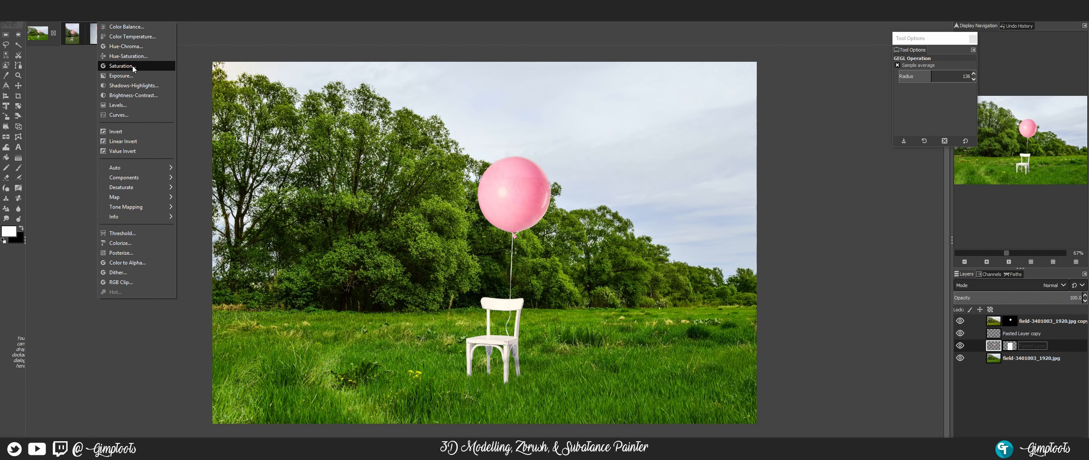
{"action": "left_click", "coordinate": [134, 77]}
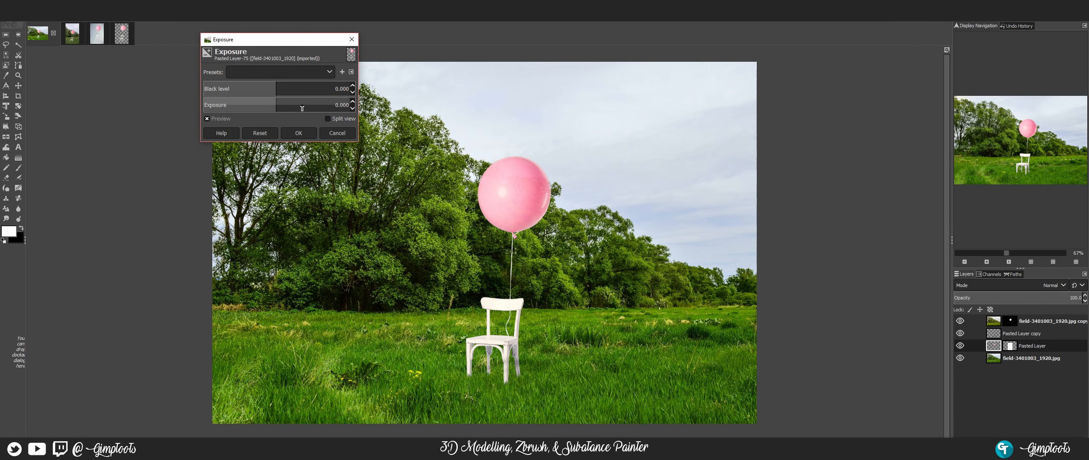
{"action": "left_click_drag", "start_coordinate": [275, 108], "coordinate": [273, 109]}
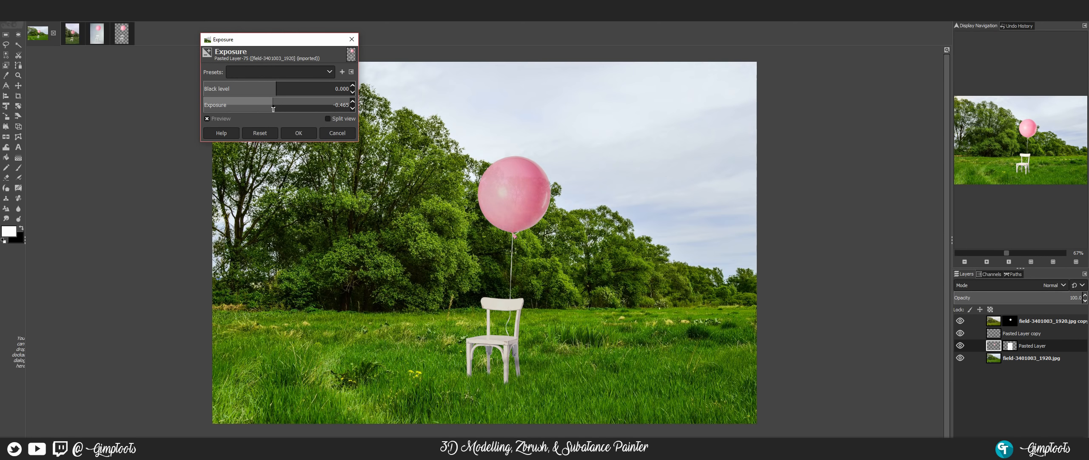
{"action": "scroll", "coordinate": [531, 331], "scroll_direction": "up", "scroll_amount": 3}
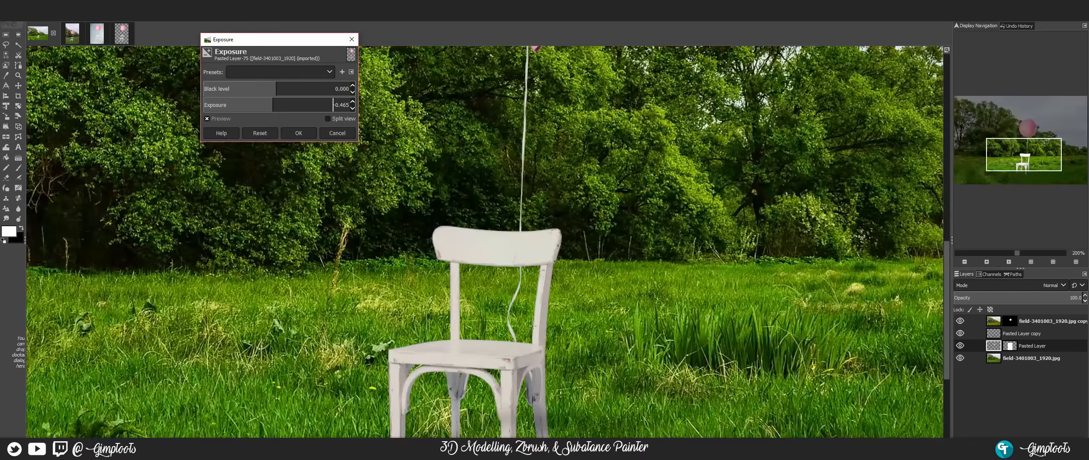
{"action": "scroll", "coordinate": [459, 231], "scroll_direction": "down", "scroll_amount": 3}
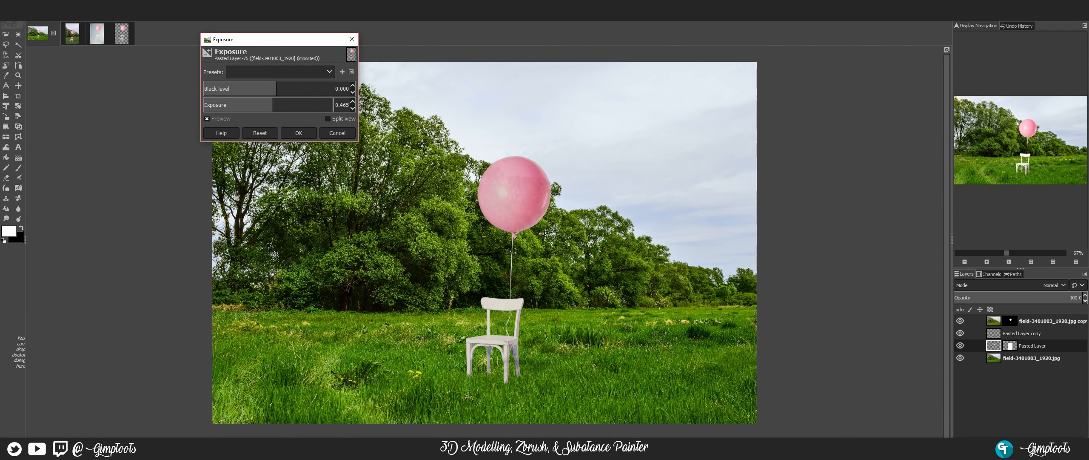
{"action": "left_click", "coordinate": [298, 133]}
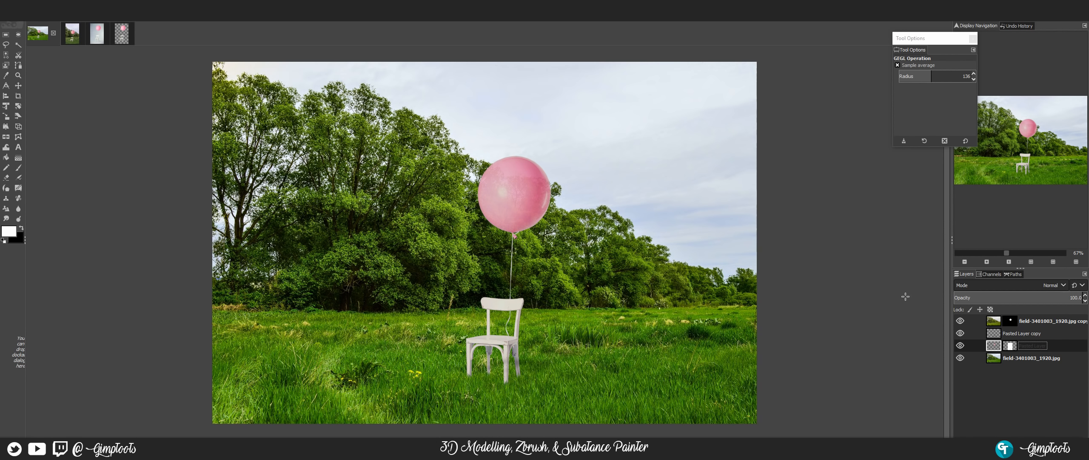
Create a new layer from the visible composite above the masked field photo copy.
{"action": "left_click_drag", "start_coordinate": [941, 43], "coordinate": [895, 32]}
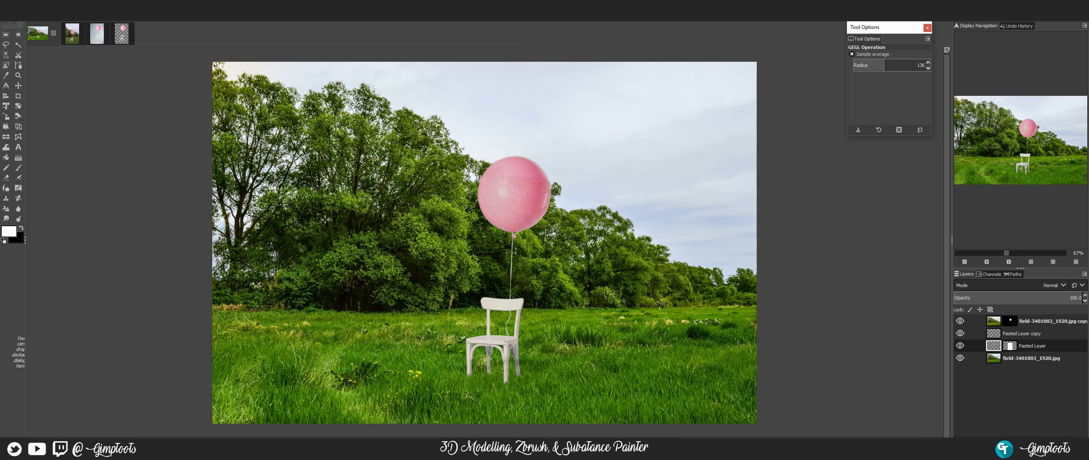
{"action": "double_click", "coordinate": [1046, 323]}
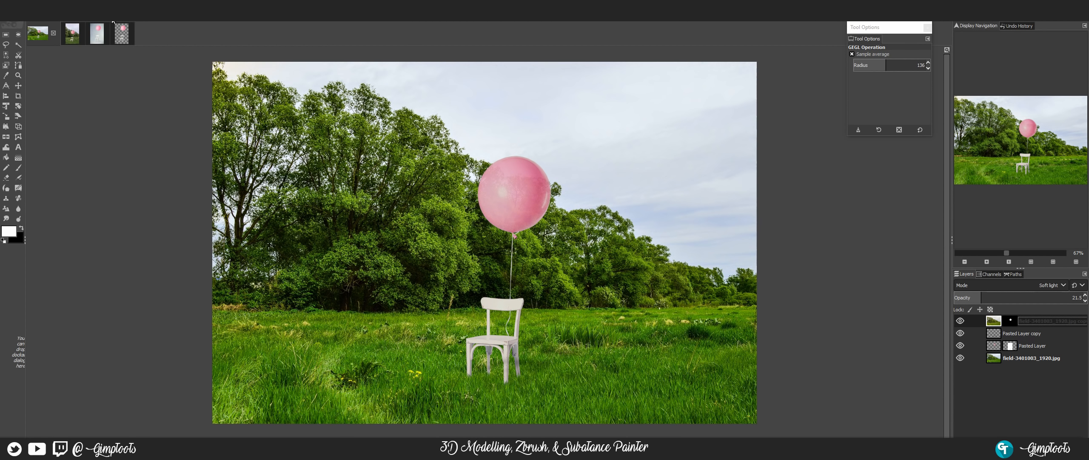
{"action": "key", "text": "alt+i"}
{"action": "key", "text": "ctrl+d"}
{"action": "key", "text": "alt+l"}
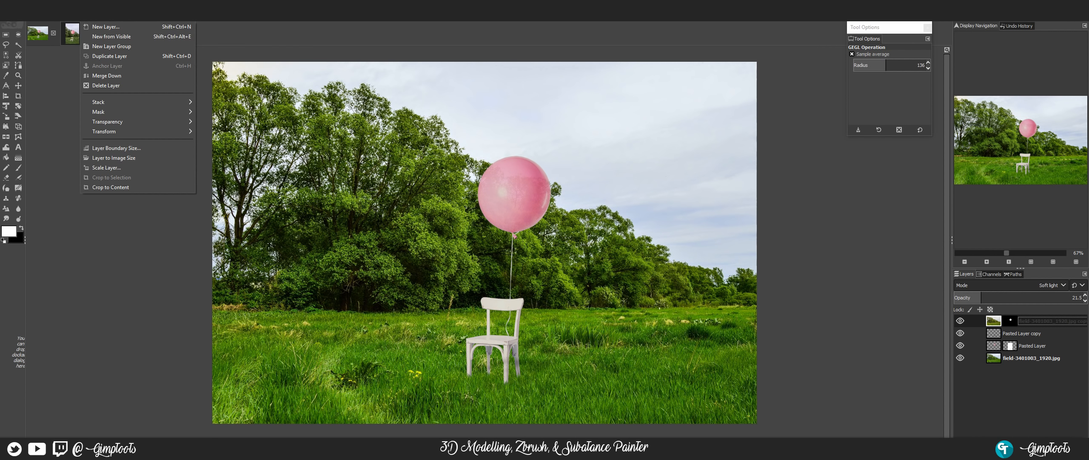
{"action": "left_click", "coordinate": [355, 39]}
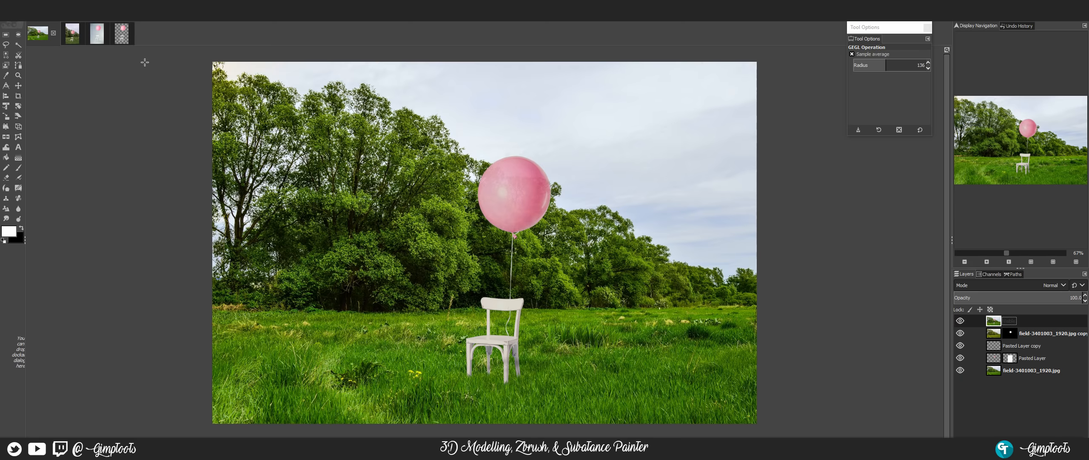
Crop the image to a full-height portrait frame around the balloon and chair, about 830 x 1276 px.
{"action": "left_click", "coordinate": [19, 96]}
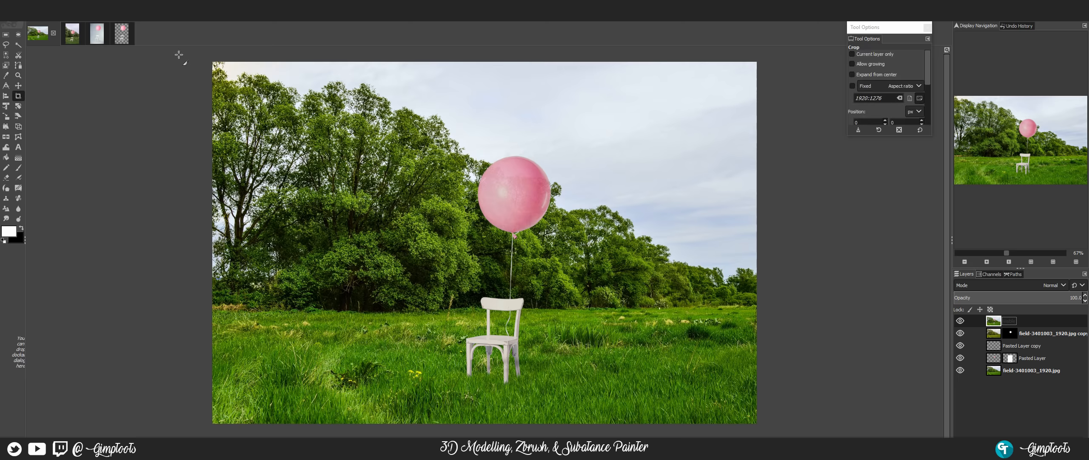
{"action": "left_click_drag", "start_coordinate": [209, 58], "coordinate": [757, 422]}
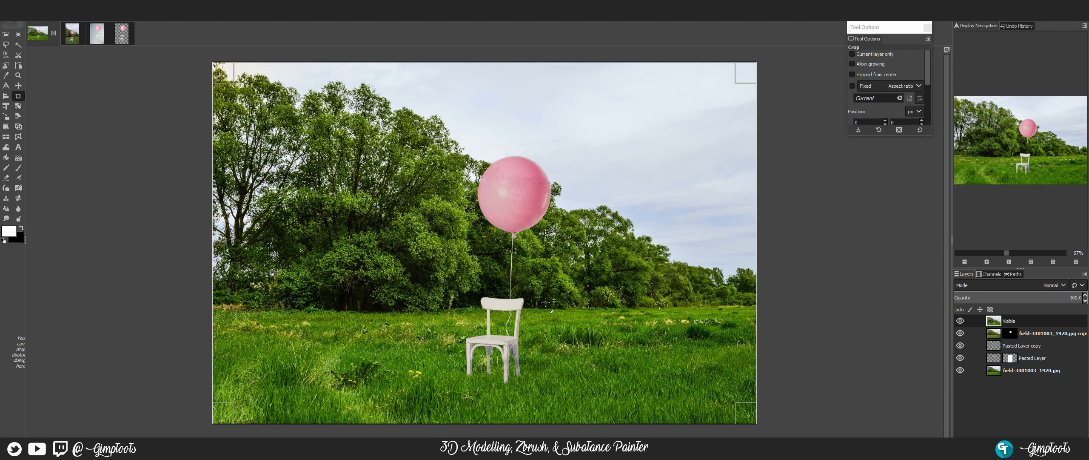
{"action": "left_click_drag", "start_coordinate": [229, 193], "coordinate": [405, 216]}
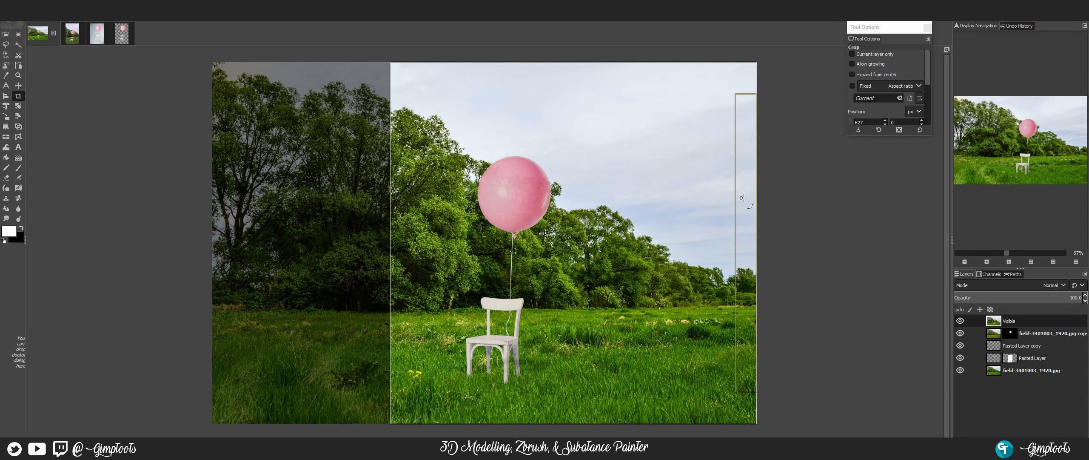
{"action": "left_click_drag", "start_coordinate": [744, 196], "coordinate": [602, 208]}
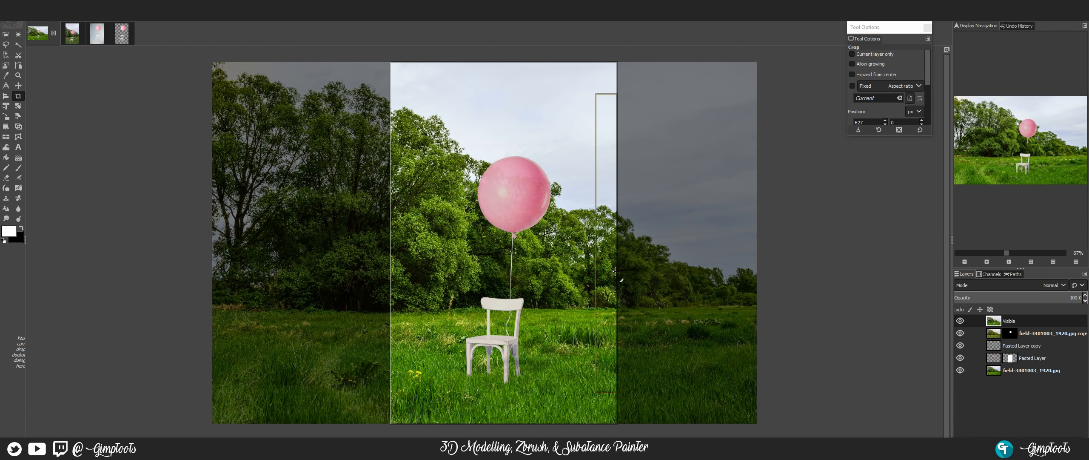
{"action": "left_click_drag", "start_coordinate": [407, 292], "coordinate": [397, 285]}
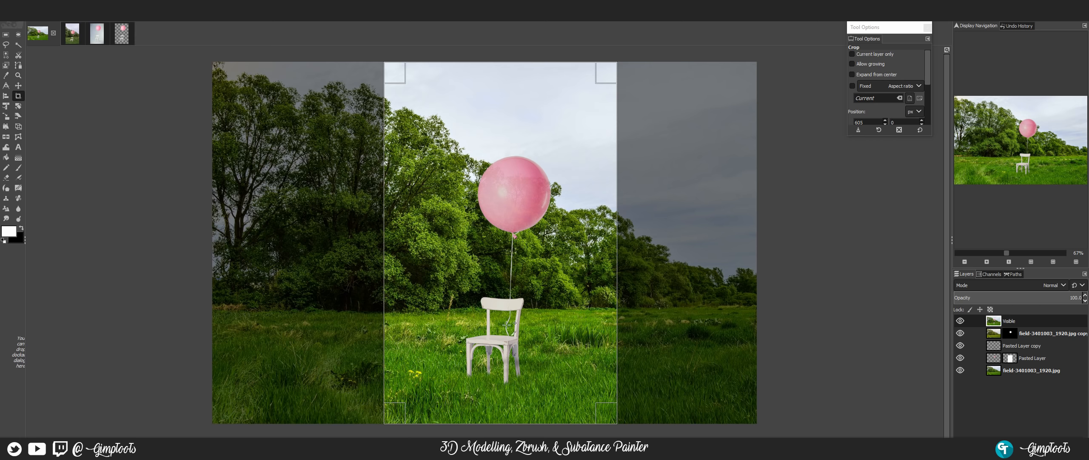
{"action": "left_click_drag", "start_coordinate": [391, 247], "coordinate": [389, 246]}
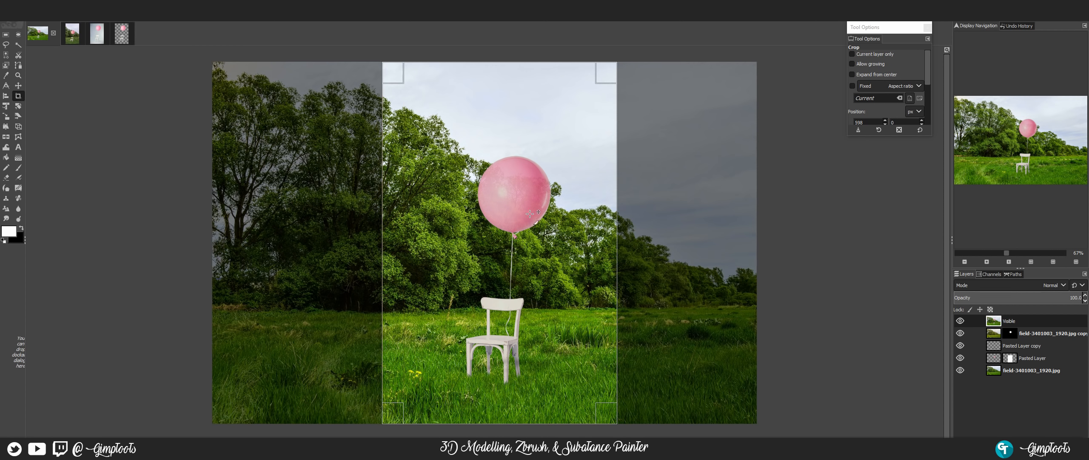
{"action": "left_click", "coordinate": [557, 216]}
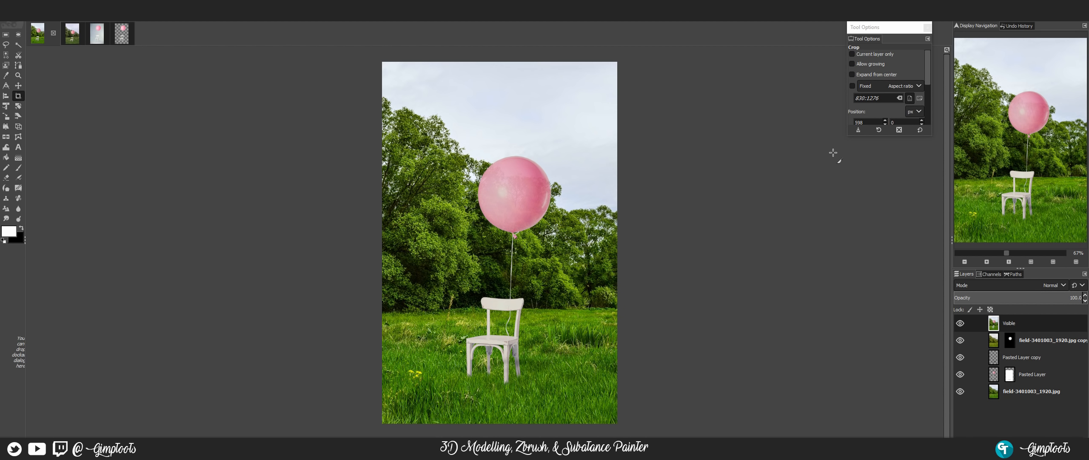
Fuzzy-select the sky on the Visible layer, shift its hue to about 12 with Hue-Saturation, and clear the selection.
{"action": "left_click", "coordinate": [18, 46]}
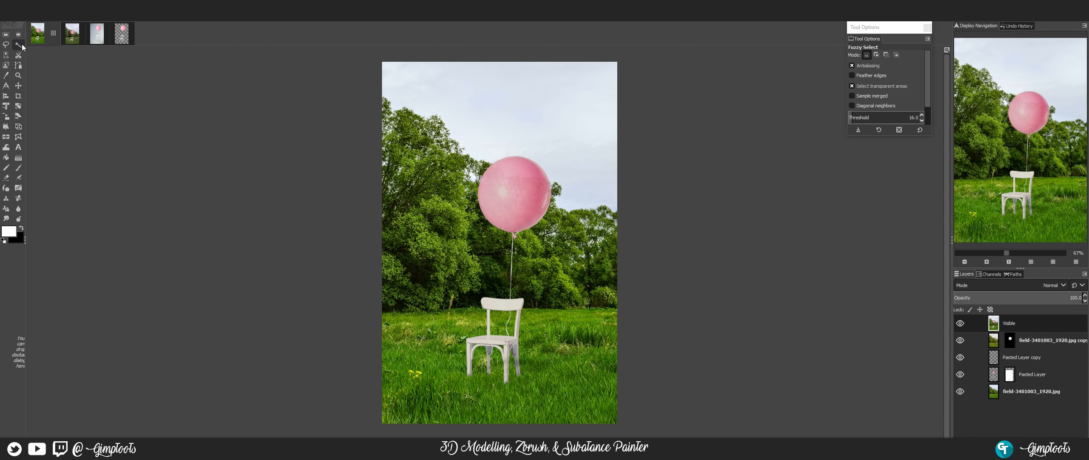
{"action": "left_click", "coordinate": [511, 96]}
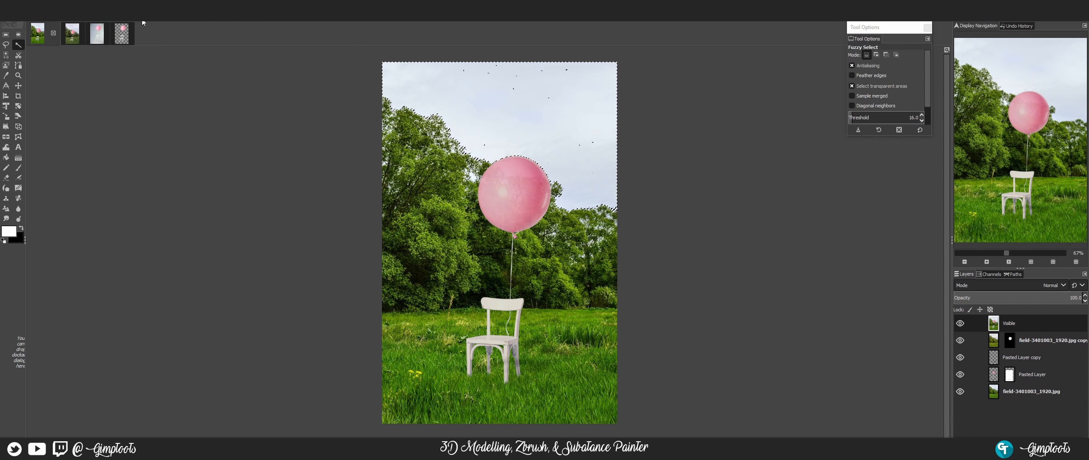
{"action": "key", "text": "alt+c"}
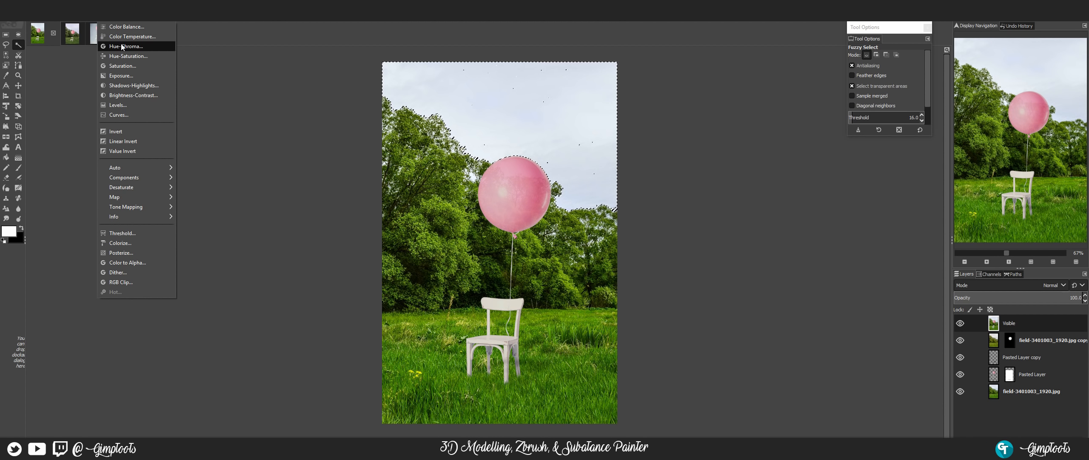
{"action": "left_click", "coordinate": [128, 55]}
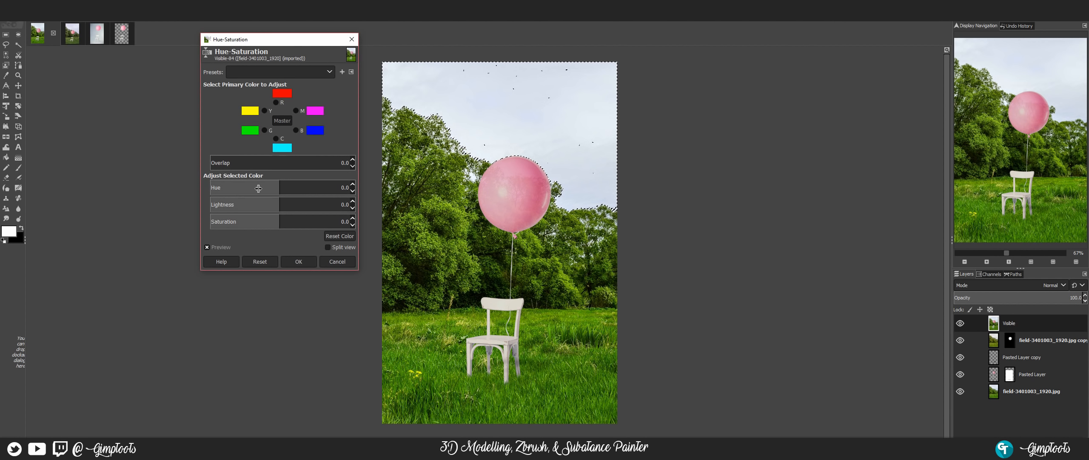
{"action": "left_click", "coordinate": [281, 189]}
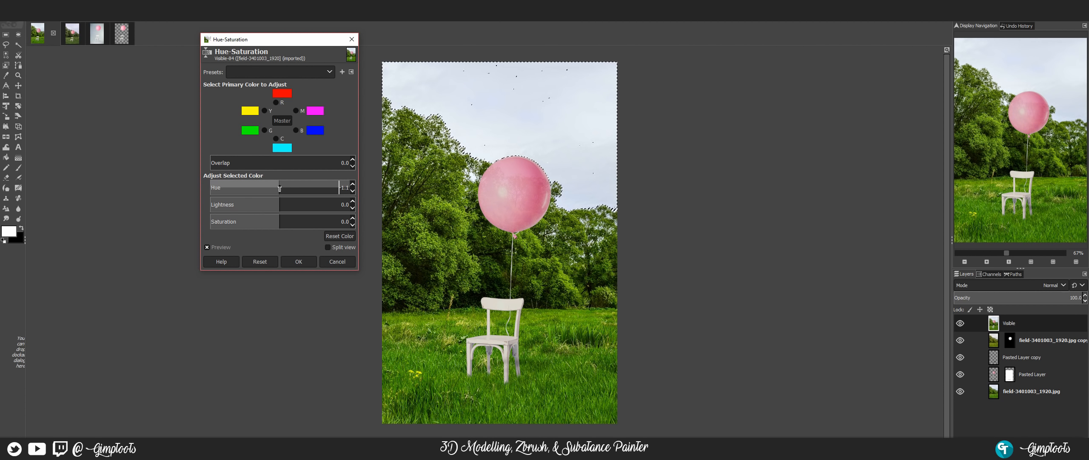
{"action": "left_click_drag", "start_coordinate": [282, 189], "coordinate": [288, 190]}
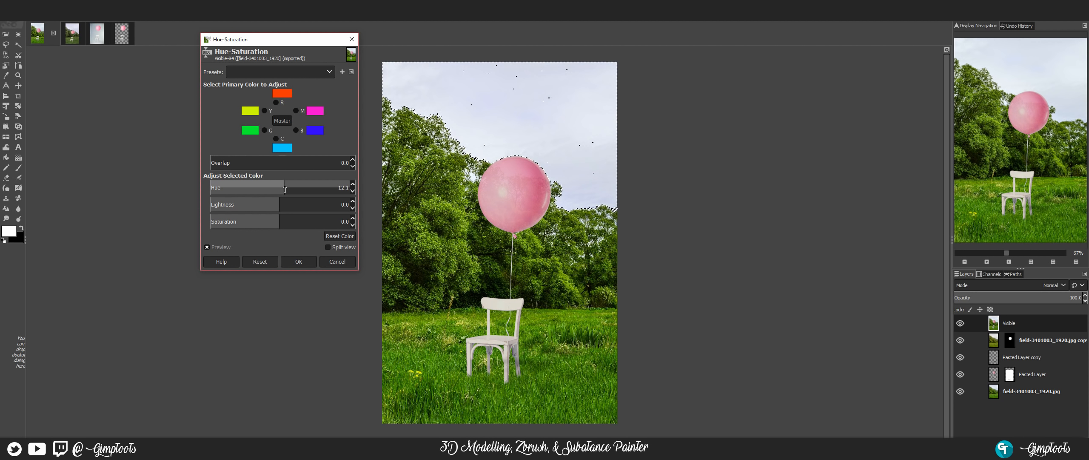
{"action": "left_click", "coordinate": [297, 260]}
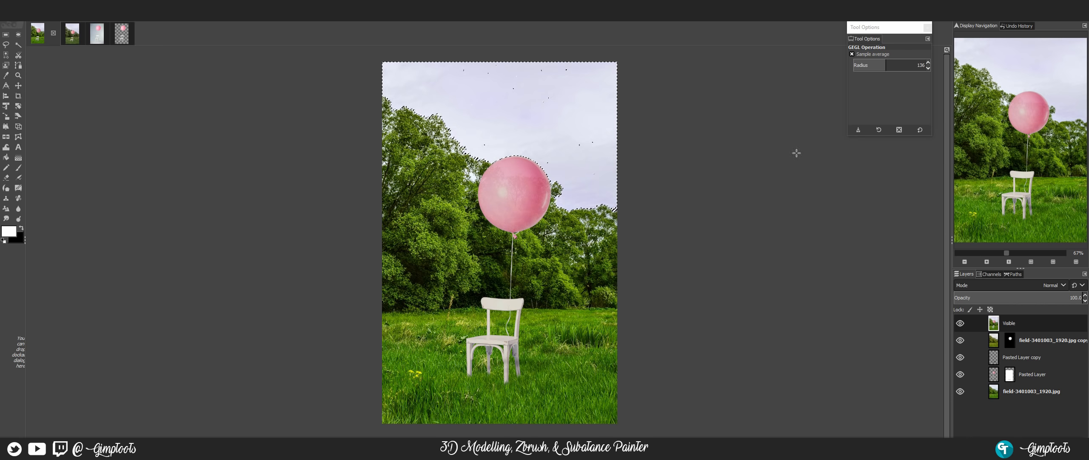
{"action": "key", "text": "ctrl+shift+a"}
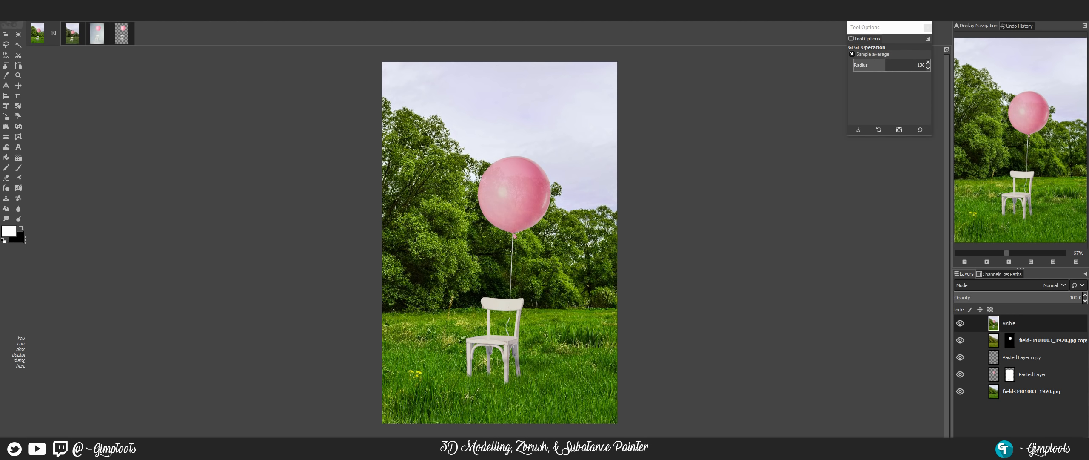
Add a new transparent layer above the Visible layer and make black the foreground color for the Gradient tool.
{"action": "key", "text": "ctrl+shift+n"}
{"action": "key", "text": "Return"}
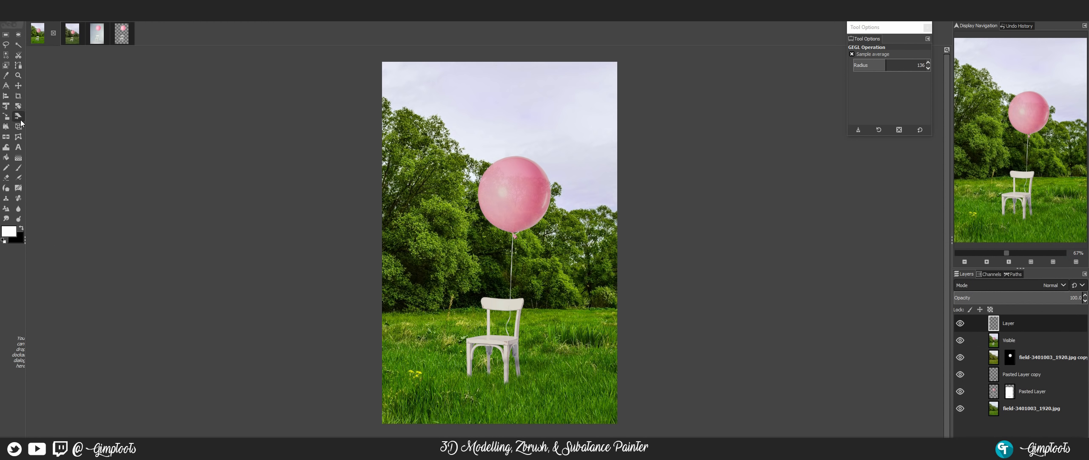
{"action": "left_click", "coordinate": [19, 158]}
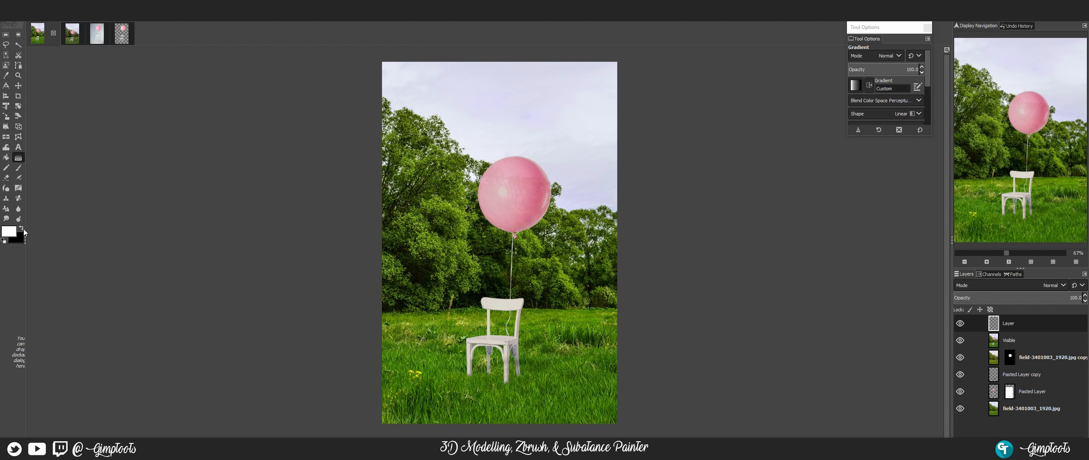
{"action": "left_click", "coordinate": [21, 229]}
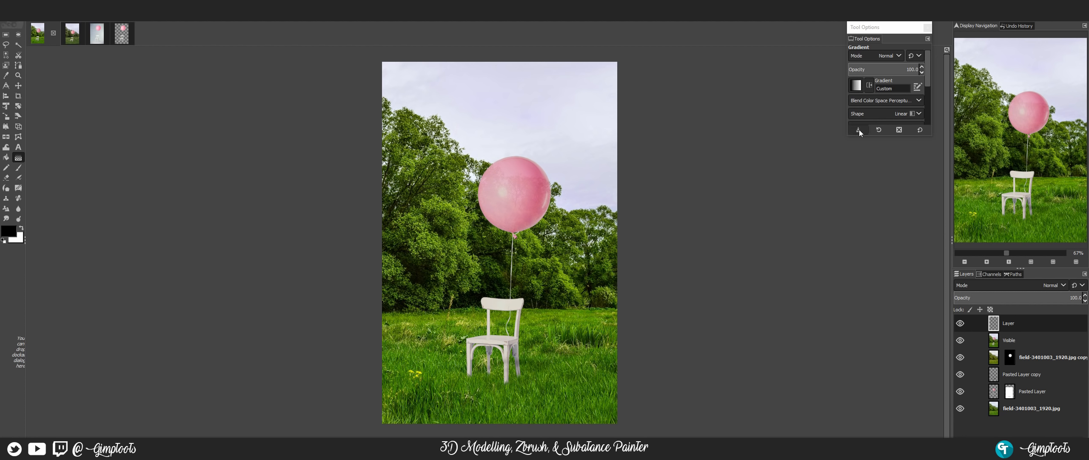
Configure the Gradient tool with the FG to Transparent gradient and the Radial shape.
{"action": "left_click_drag", "start_coordinate": [857, 137], "coordinate": [851, 199]}
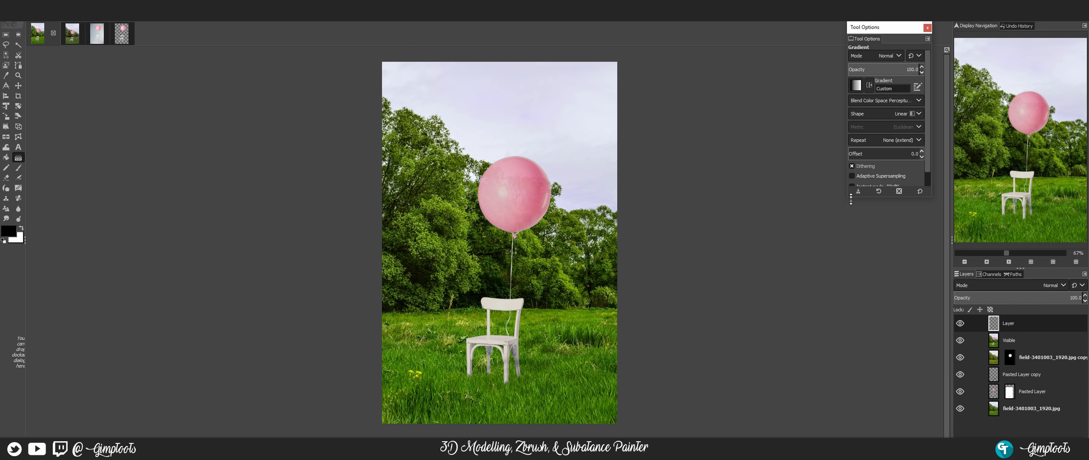
{"action": "left_click", "coordinate": [856, 86]}
{"action": "left_click", "coordinate": [863, 166]}
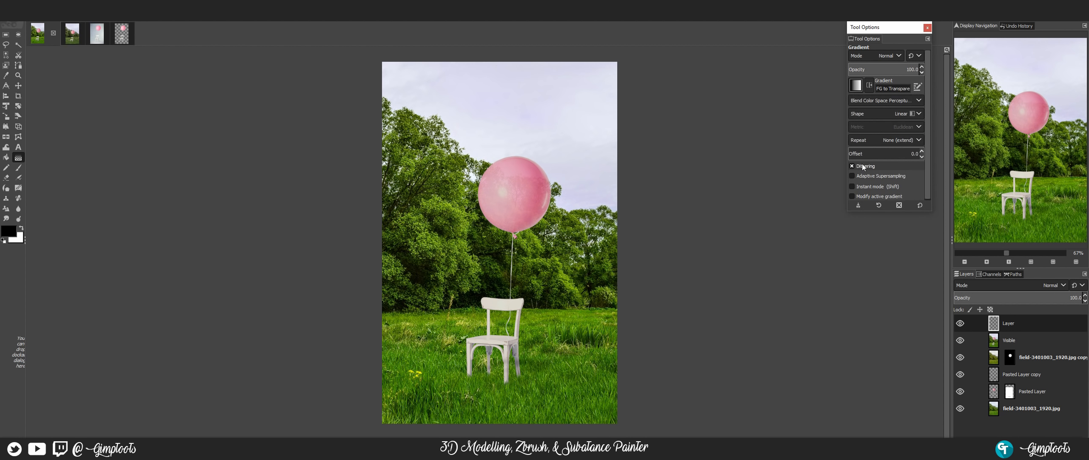
{"action": "left_click_drag", "start_coordinate": [845, 67], "coordinate": [774, 68]}
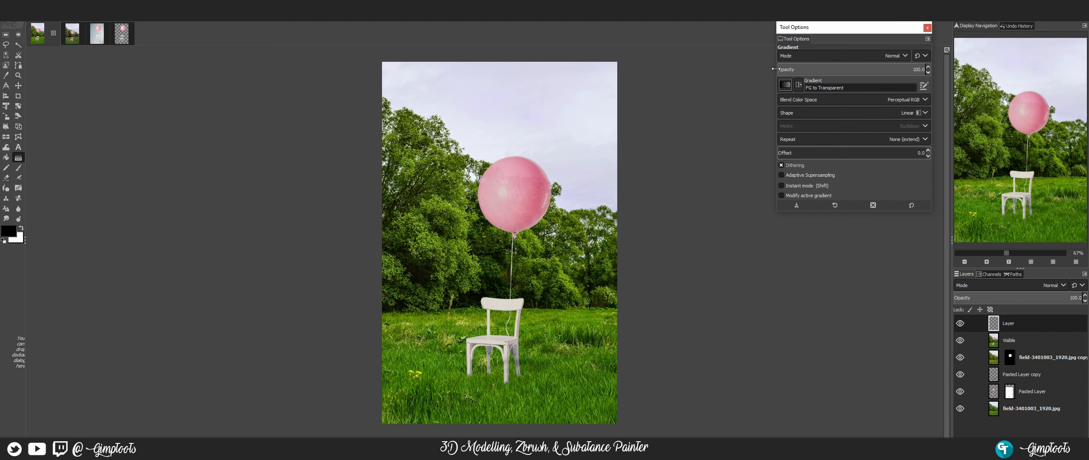
{"action": "left_click", "coordinate": [829, 113]}
{"action": "left_click", "coordinate": [906, 115]}
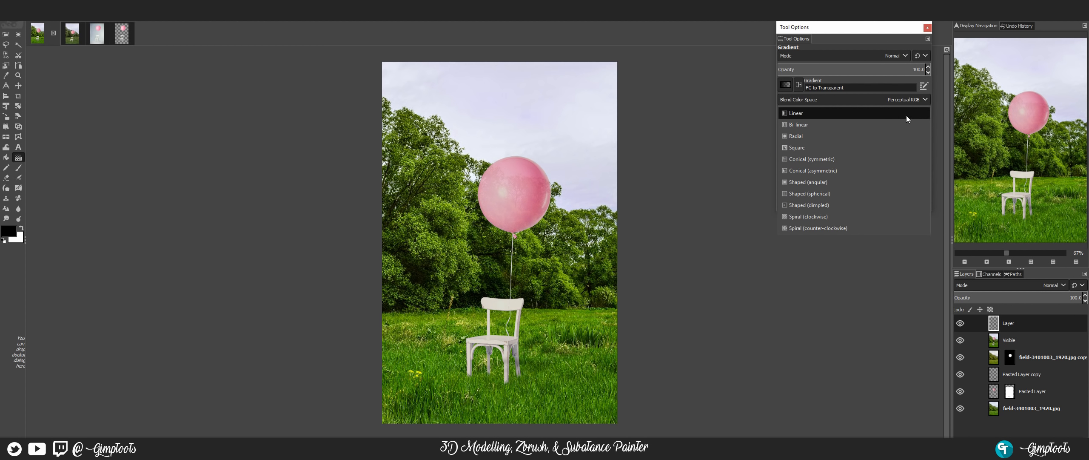
{"action": "left_click", "coordinate": [800, 137]}
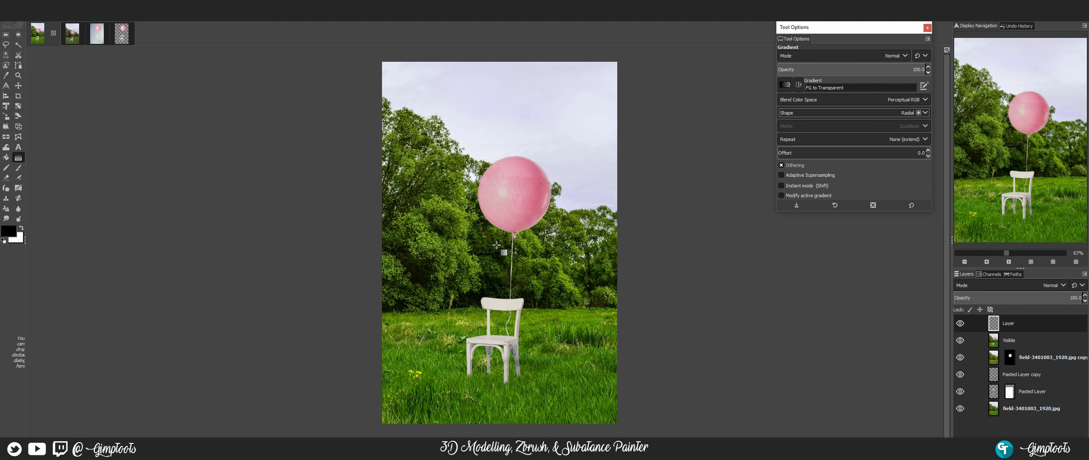
Reverse the gradient and draw a radial vignette from just below the balloon out past the image's upper-right corner.
{"action": "left_click_drag", "start_coordinate": [499, 241], "coordinate": [639, 91]}
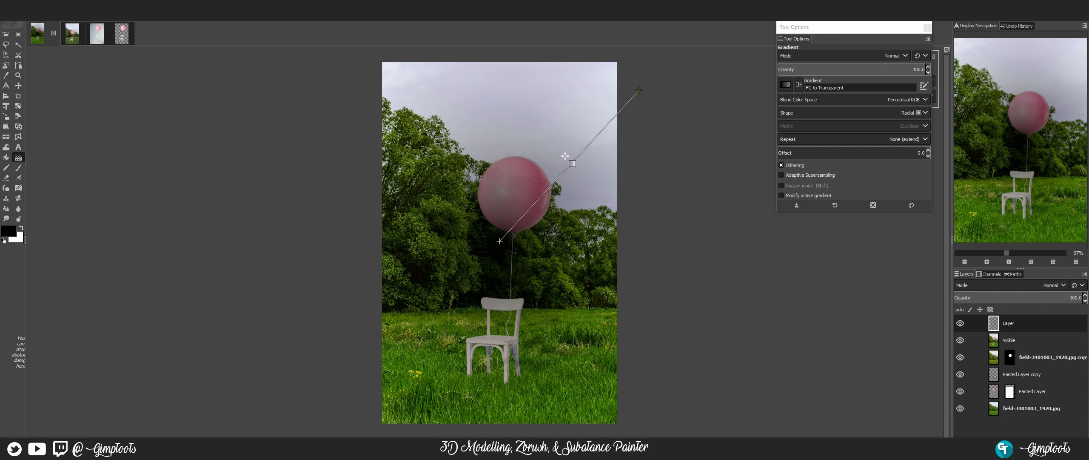
{"action": "key", "text": "Escape"}
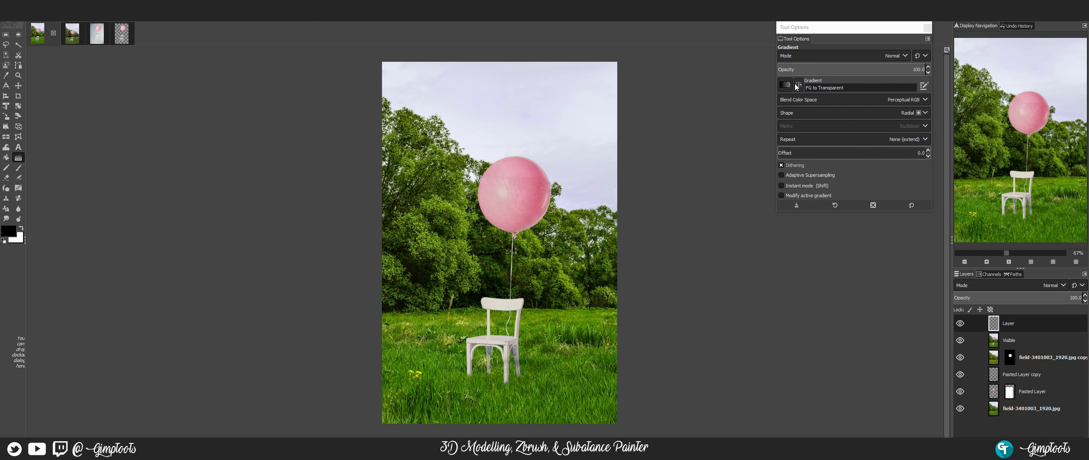
{"action": "left_click", "coordinate": [798, 85]}
{"action": "left_click_drag", "start_coordinate": [502, 248], "coordinate": [698, 45]}
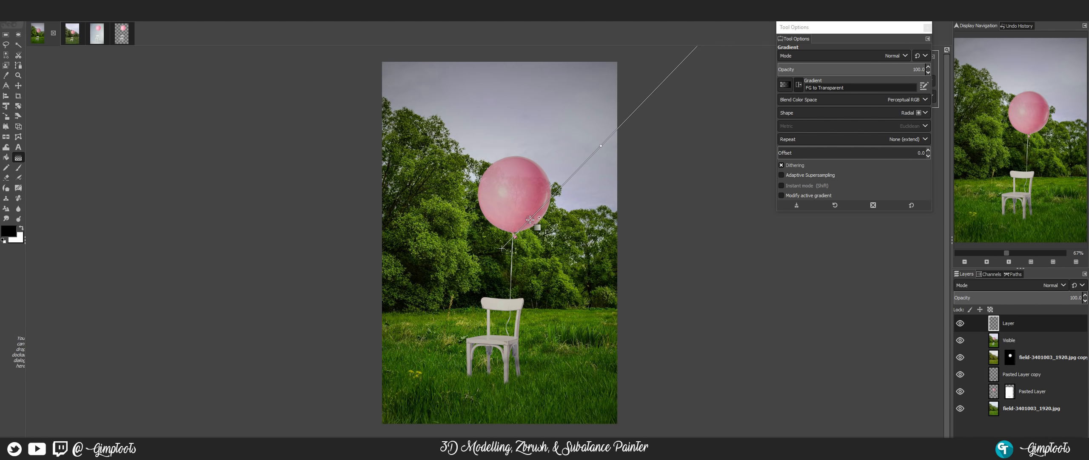
Tighten the vignette by moving its outer endpoint nearer the image, adjust its midpoint close to the balloon, and apply the gradient.
{"action": "left_click_drag", "start_coordinate": [601, 145], "coordinate": [574, 193]}
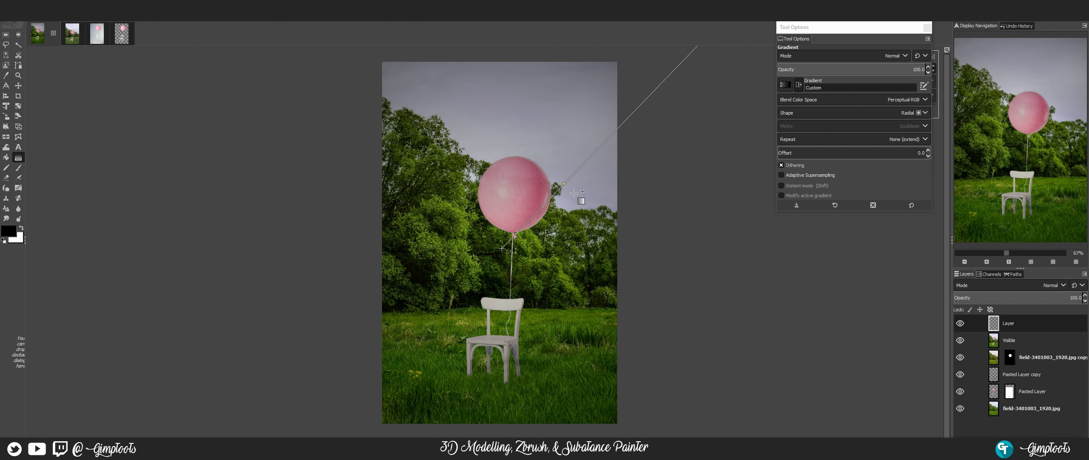
{"action": "left_click_drag", "start_coordinate": [726, 87], "coordinate": [698, 131]}
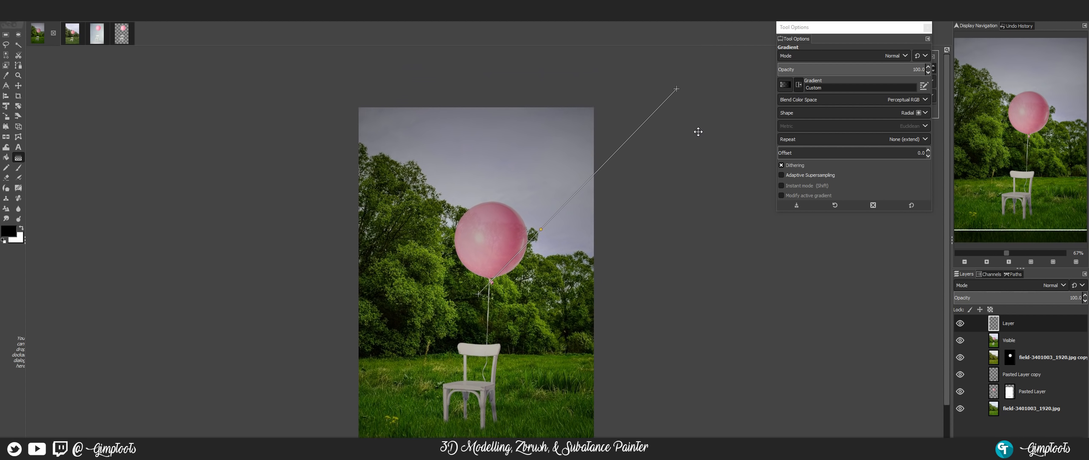
{"action": "left_click_drag", "start_coordinate": [681, 97], "coordinate": [610, 155]}
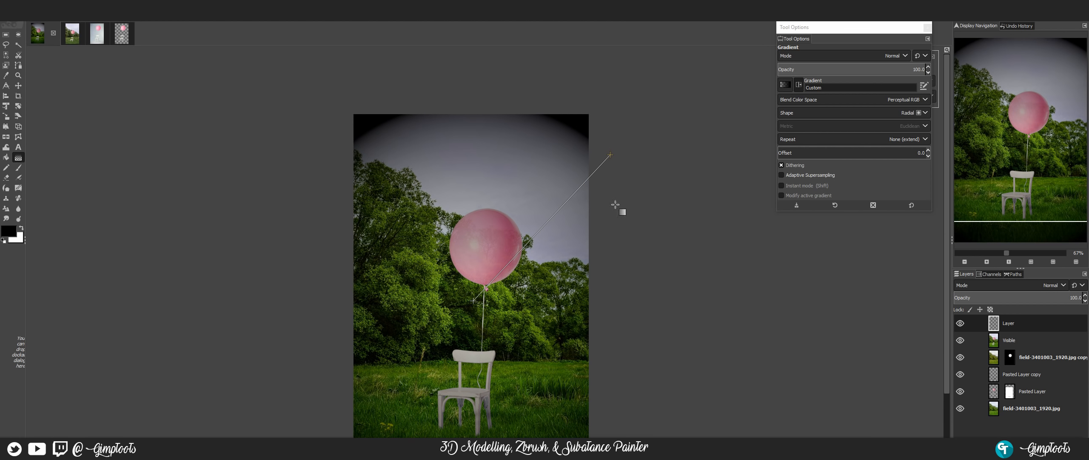
{"action": "scroll", "coordinate": [615, 204], "scroll_direction": "down", "scroll_amount": 5}
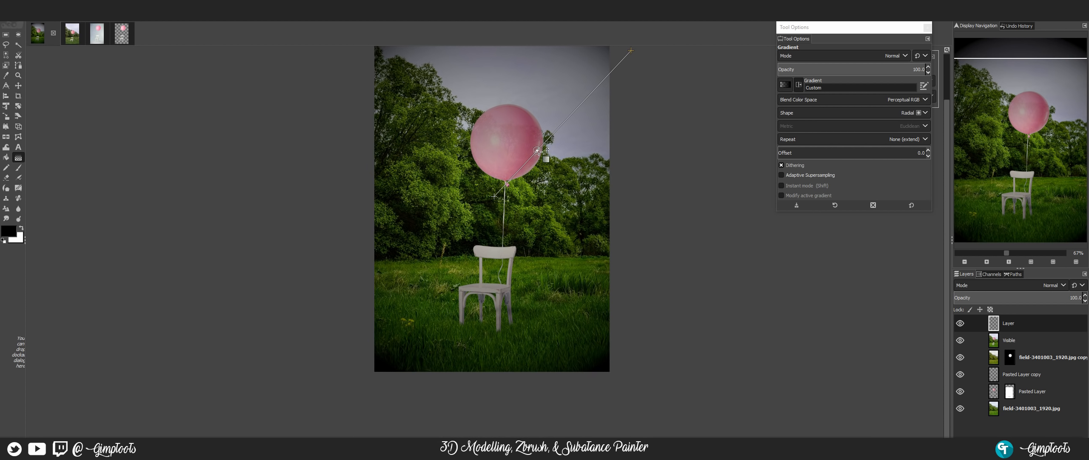
{"action": "left_click_drag", "start_coordinate": [538, 150], "coordinate": [554, 134]}
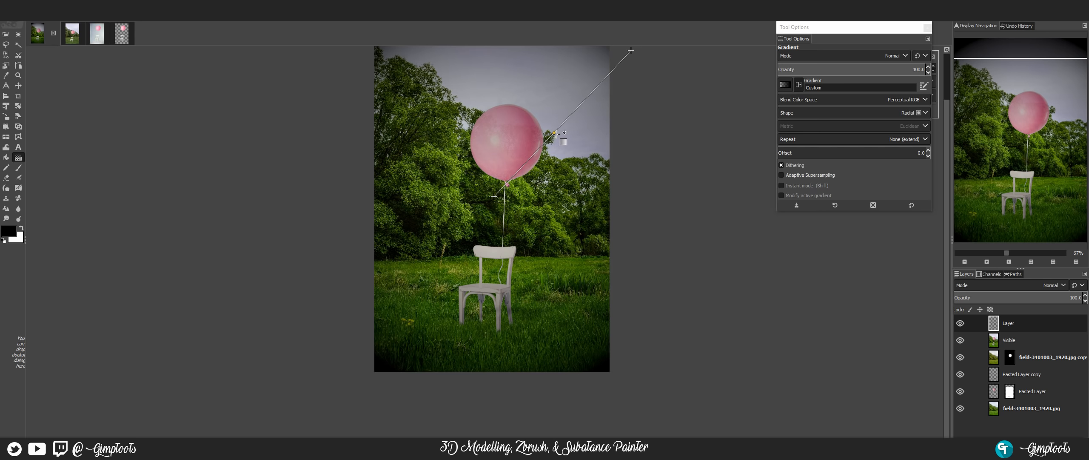
{"action": "key", "text": "minus"}
{"action": "key", "text": "minus"}
{"action": "key", "text": "plus"}
{"action": "key", "text": "Return"}
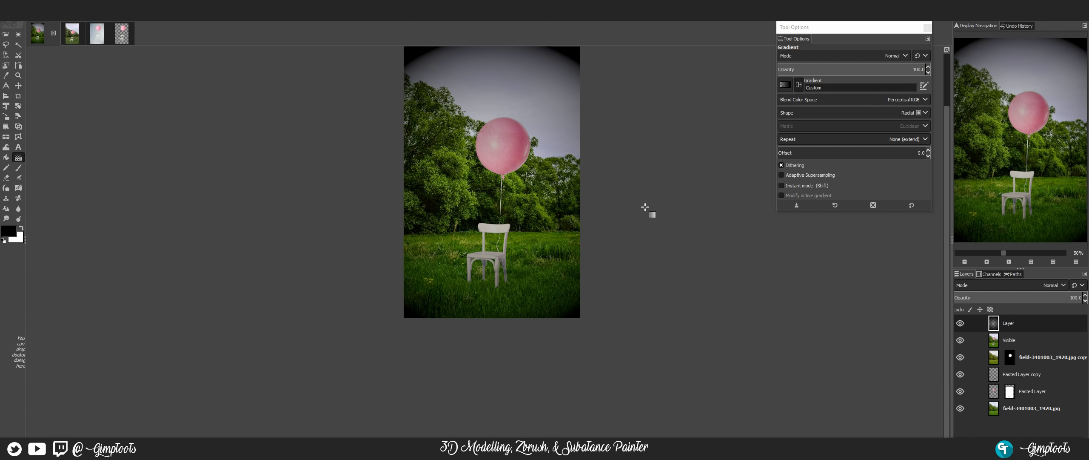
Blend the vignette layer in Multiply mode at about 68% opacity.
{"action": "left_click", "coordinate": [991, 285]}
{"action": "scroll", "coordinate": [984, 394], "scroll_direction": "down", "scroll_amount": 2}
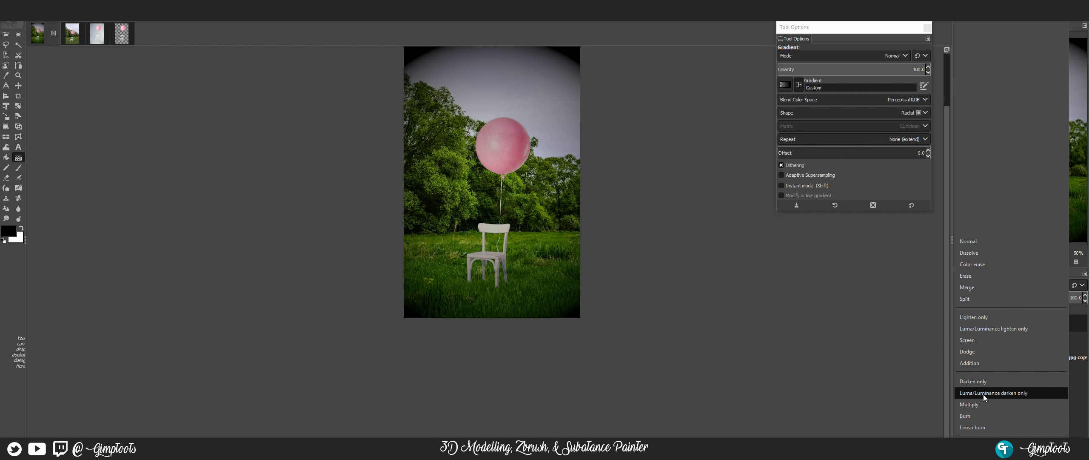
{"action": "left_click", "coordinate": [984, 405]}
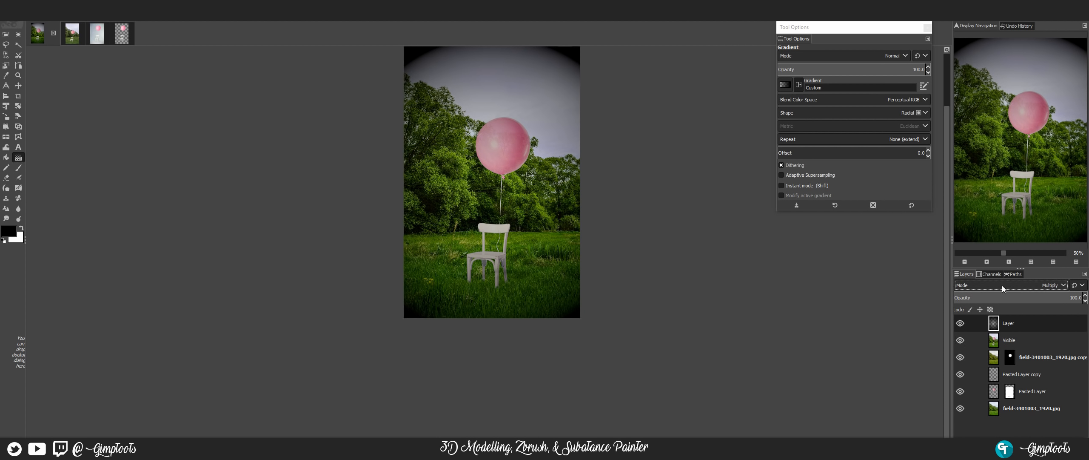
{"action": "mouse_move", "coordinate": [1038, 297]}
{"action": "left_mouse_down"}
{"action": "mouse_move", "coordinate": [1013, 302]}
{"action": "mouse_move", "coordinate": [1032, 301]}
{"action": "left_mouse_up"}
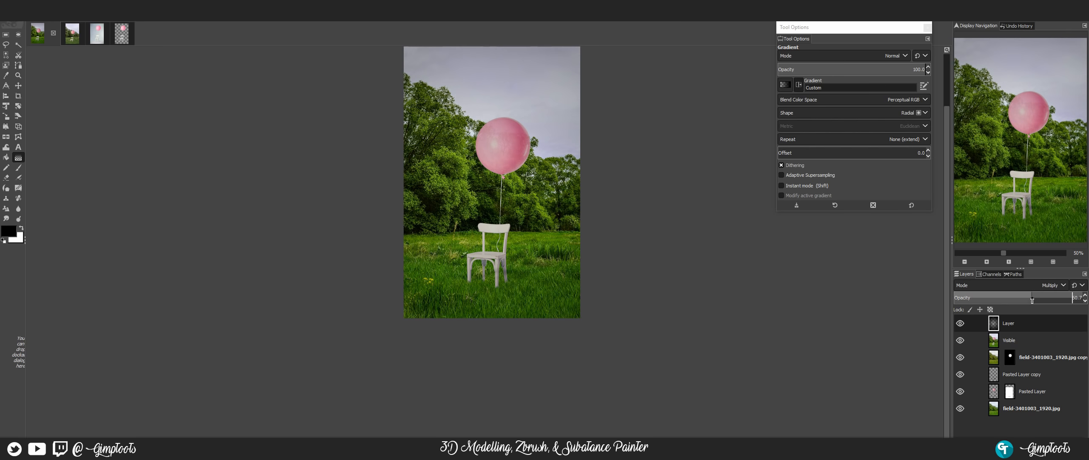
{"action": "left_click_drag", "start_coordinate": [535, 166], "coordinate": [502, 221]}
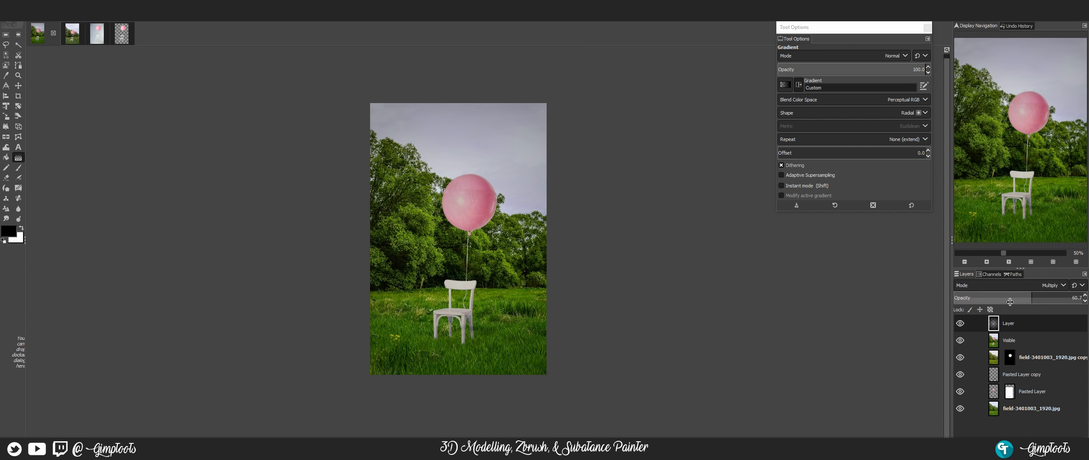
{"action": "left_click_drag", "start_coordinate": [1029, 298], "coordinate": [1041, 298]}
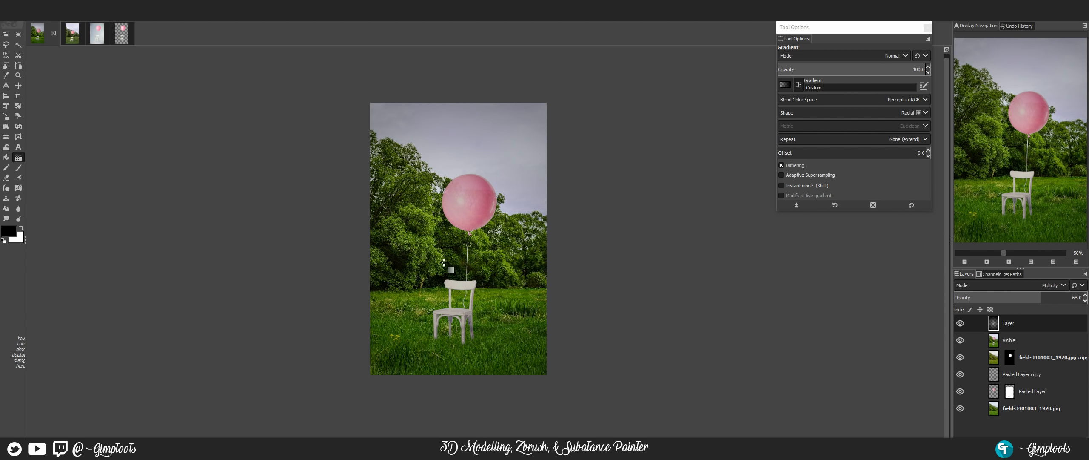
Compare the vignetted composite with the original chair photo and the previously made version of the composite.
{"action": "scroll", "coordinate": [517, 240], "scroll_direction": "up", "scroll_amount": 3}
{"action": "scroll", "coordinate": [587, 331], "scroll_direction": "down", "scroll_amount": 2}
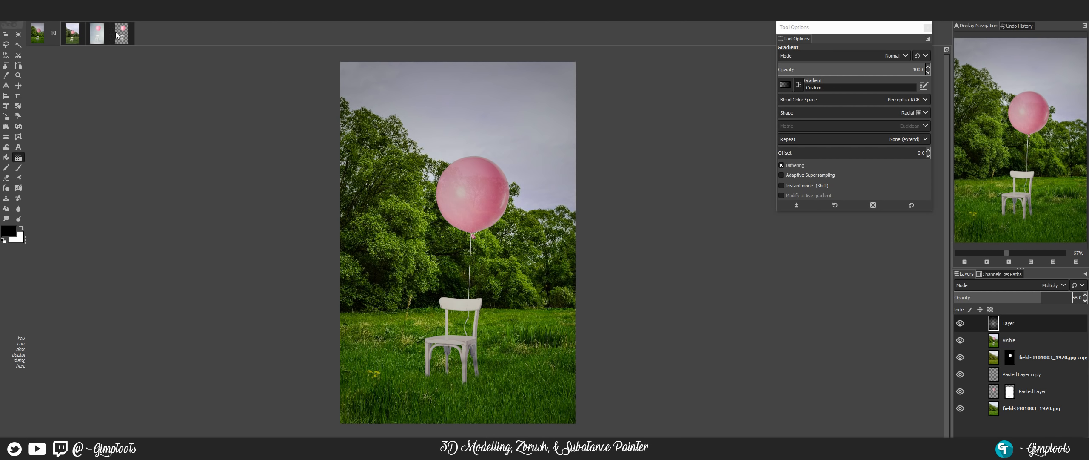
{"action": "left_click", "coordinate": [94, 35]}
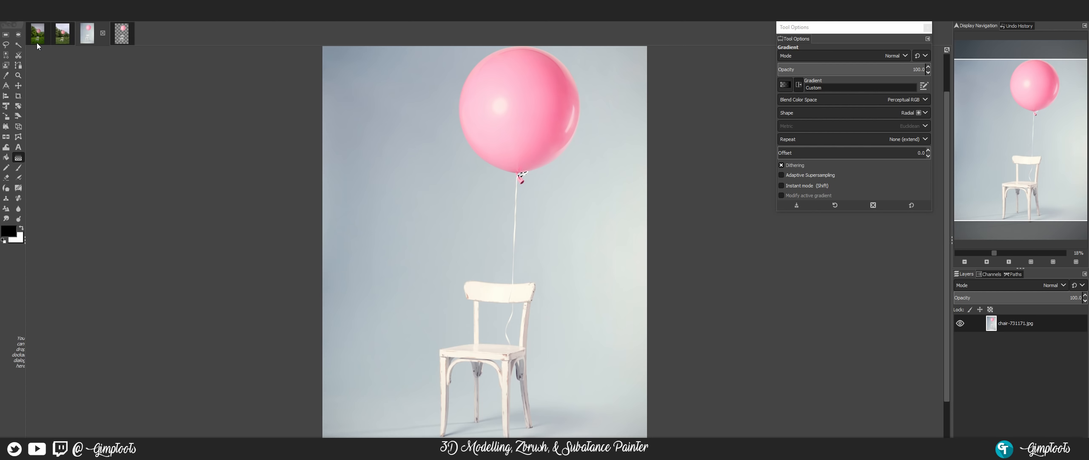
{"action": "left_click", "coordinate": [65, 39]}
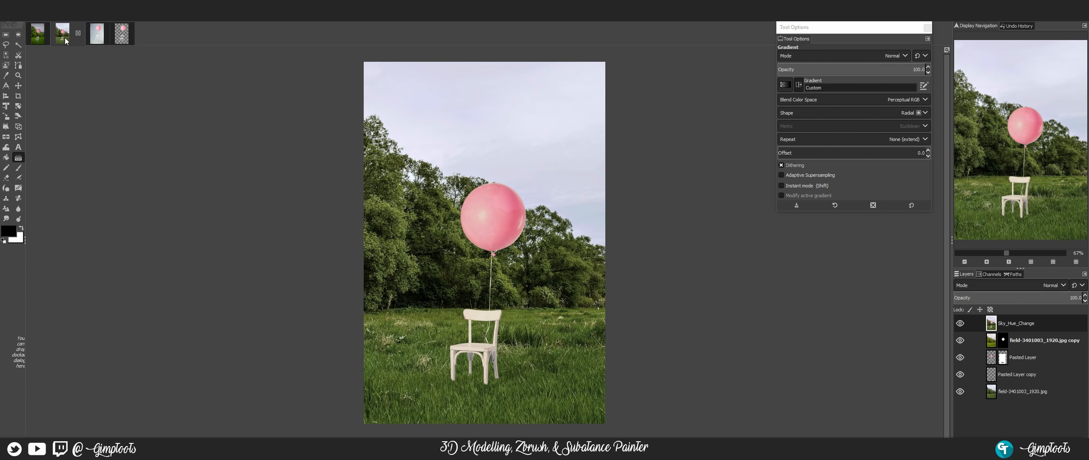